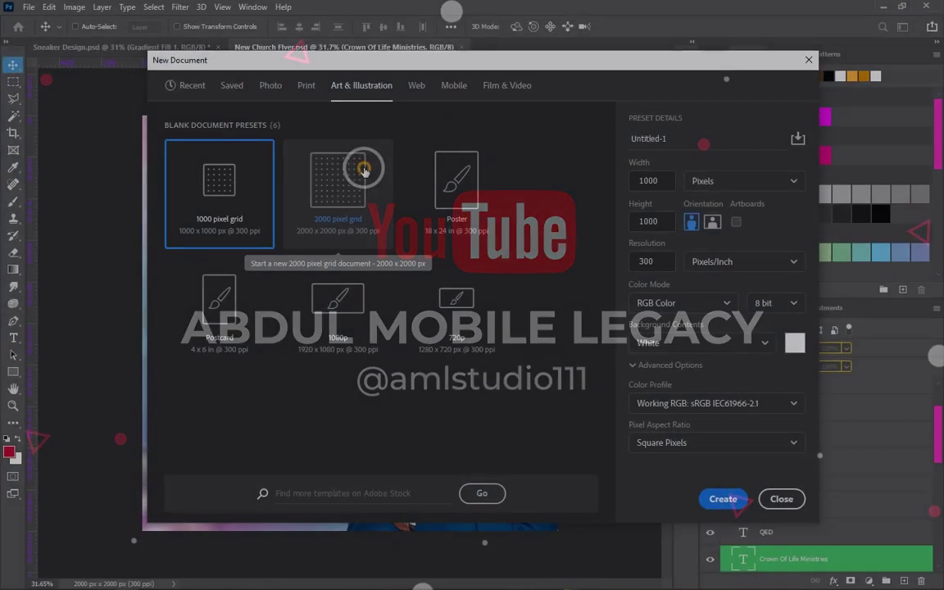
# - Choose the 2000 x 2000 px, 300 ppi, RGB, white-background blank document preset
pyautogui.click(364, 170)
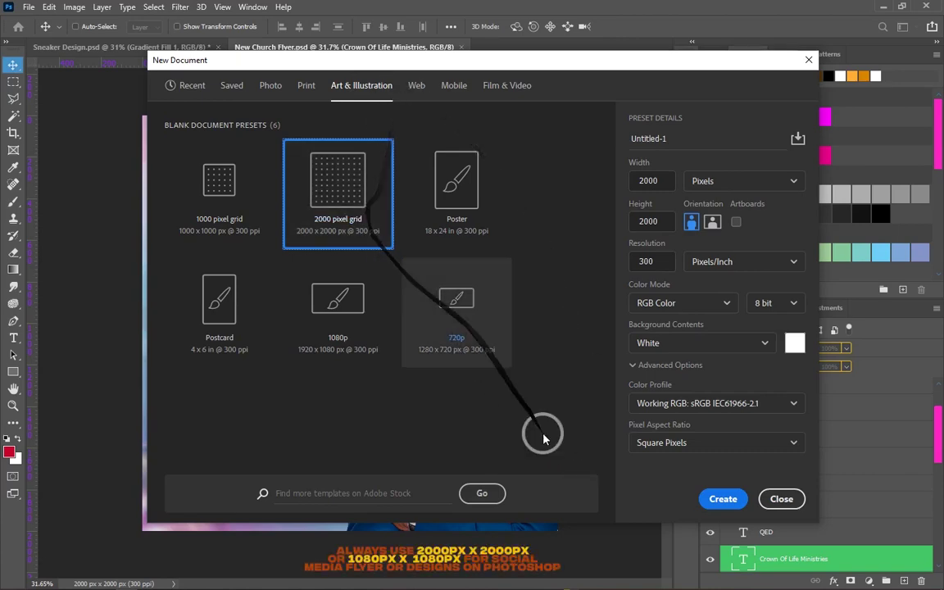
# - Create the 2000 px document and add a Gradient Fill layer using a pale Cloud preset
pyautogui.click(706, 506)
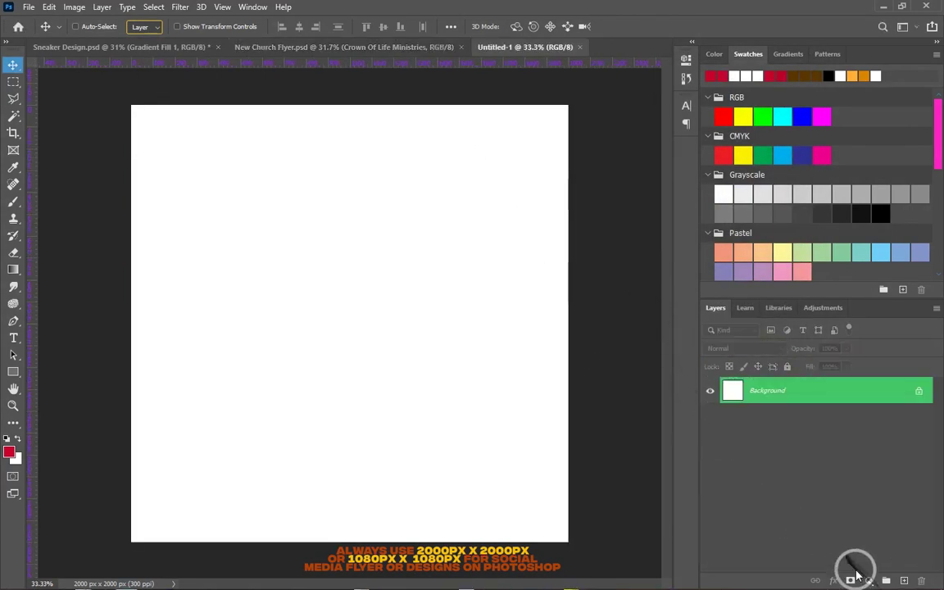
pyautogui.click(867, 580)
pyautogui.click(860, 358)
pyautogui.click(547, 193)
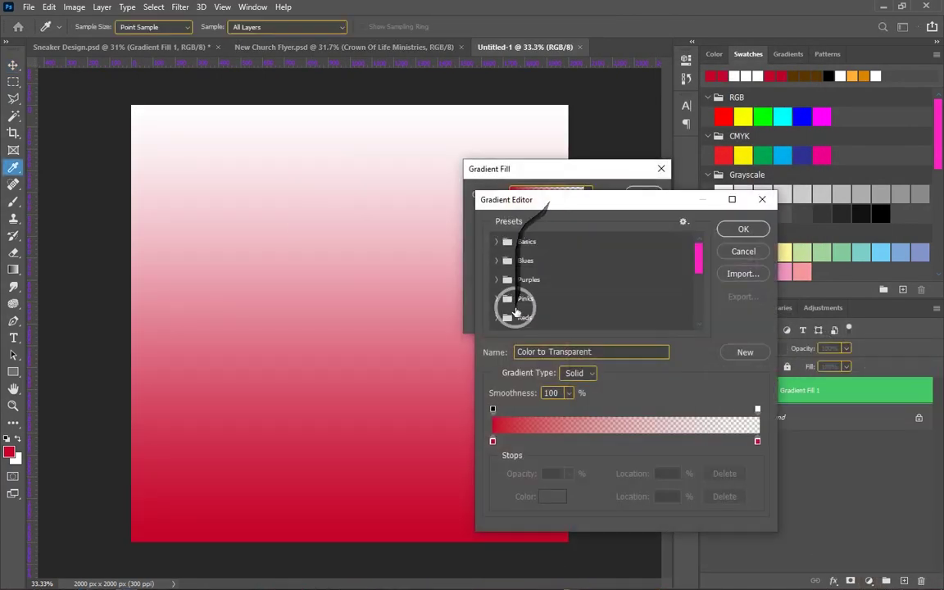
pyautogui.click(507, 310)
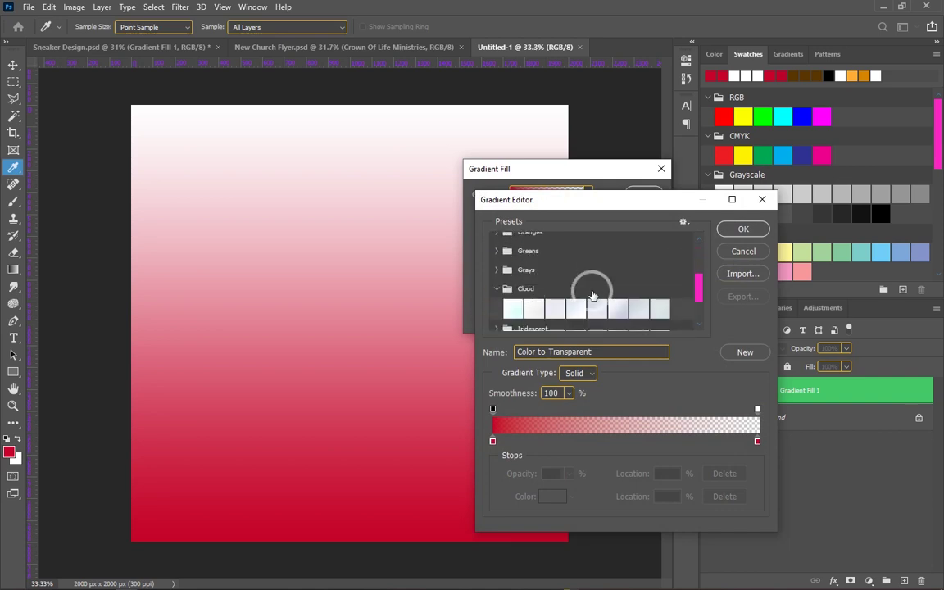
pyautogui.click(638, 310)
pyautogui.click(742, 230)
# - Make the gradient fill Reflected at a -32.2° angle and confirm it
pyautogui.click(551, 211)
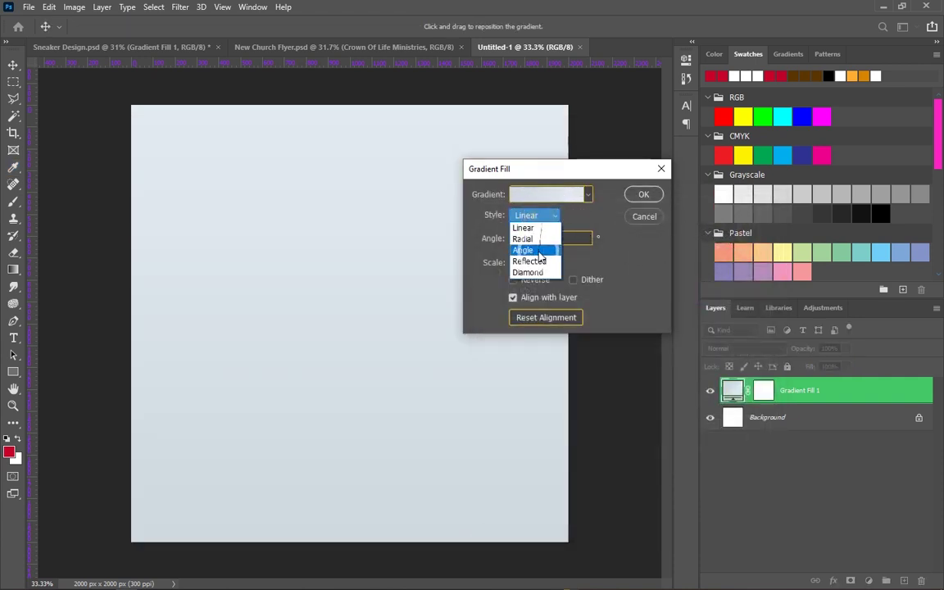
pyautogui.click(540, 257)
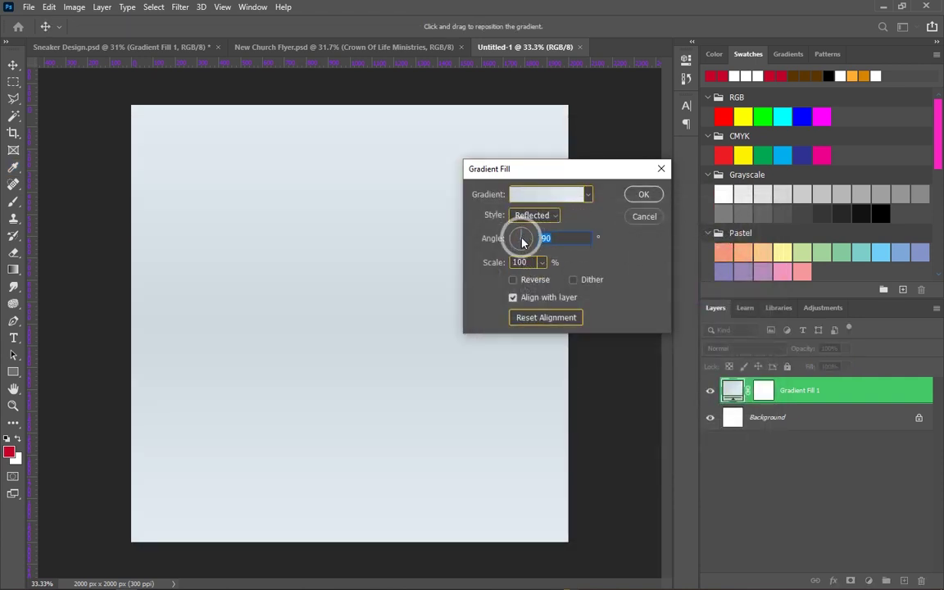
pyautogui.write('32.2')
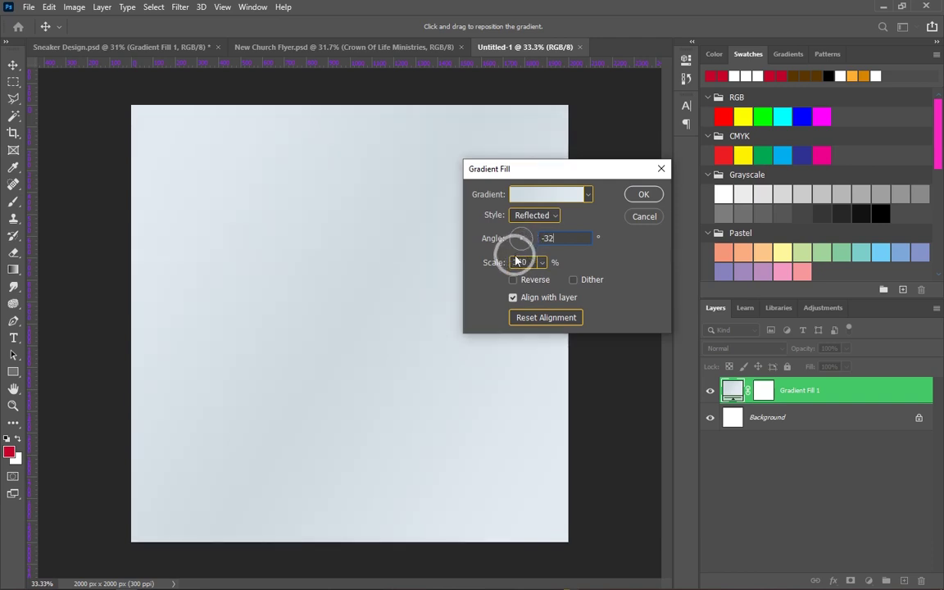
pyautogui.click(646, 194)
pyautogui.scroll(-1, 407, 220)
pyautogui.scroll(-1, 407, 219)
pyautogui.scroll(1, 407, 220)
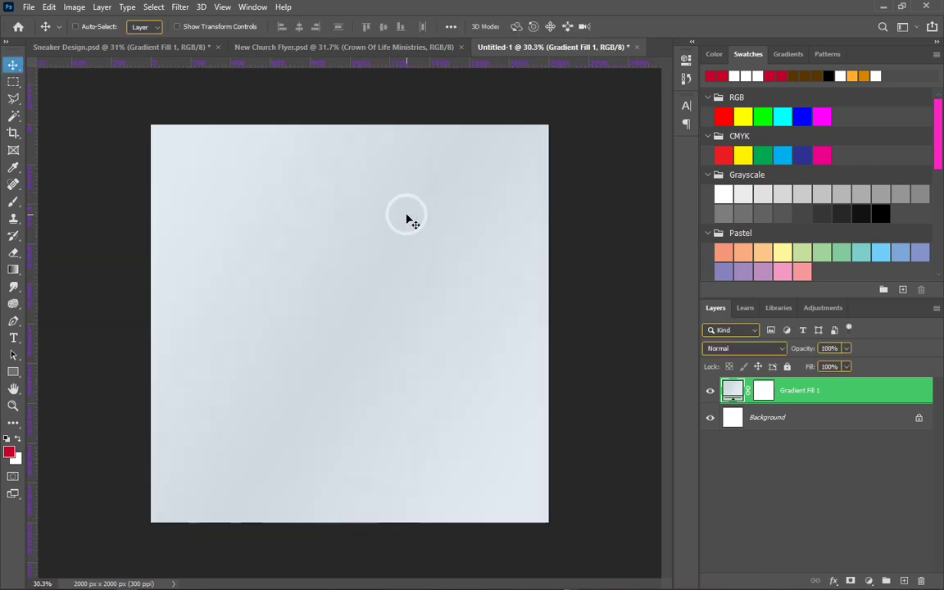
pyautogui.click(29, 6)
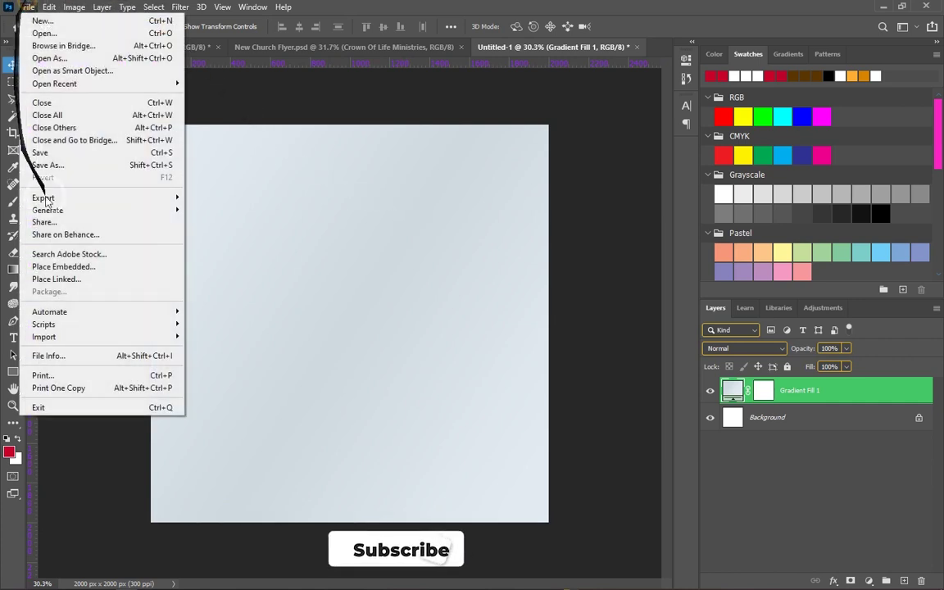
# - Place the bokeh photo pexels-dana-tentis-370799 from the Church folder as an embedded layer
pyautogui.click(75, 267)
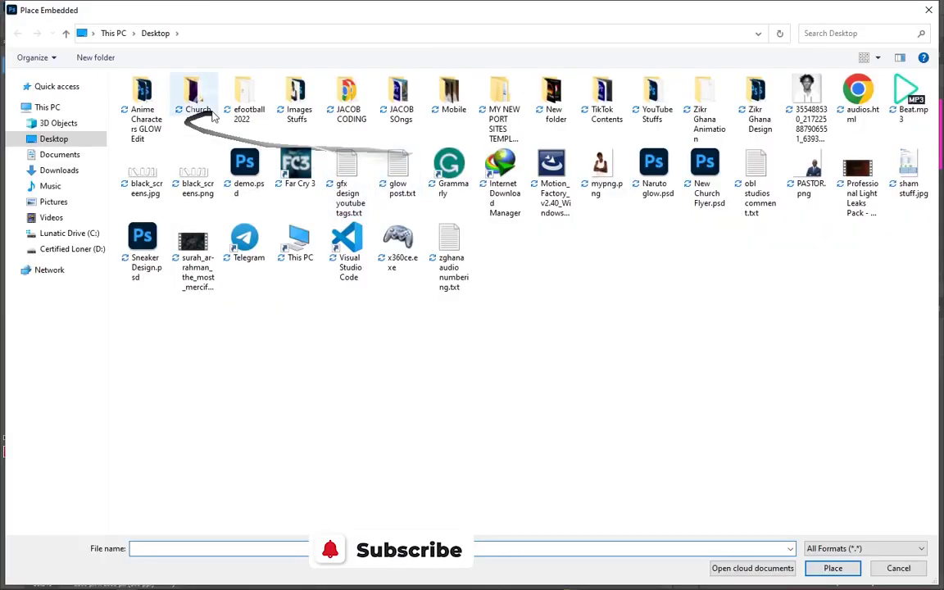
pyautogui.doubleClick(196, 102)
pyautogui.doubleClick(527, 146)
pyautogui.press('Return')
pyautogui.scroll(2, 385, 300)
pyautogui.scroll(-1, 558, 331)
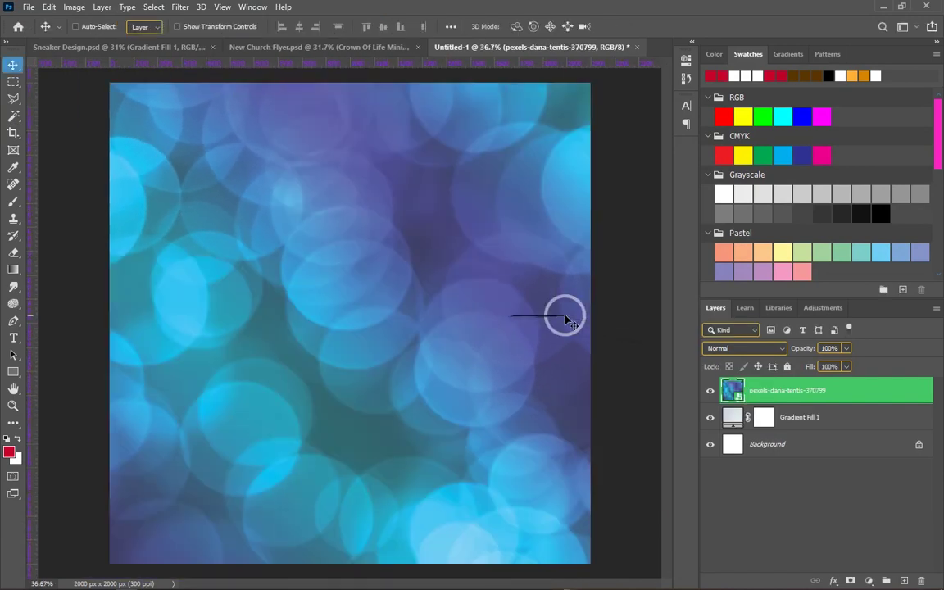
# - Blend the bokeh layer in Overlay mode with 70% fill
pyautogui.click(713, 354)
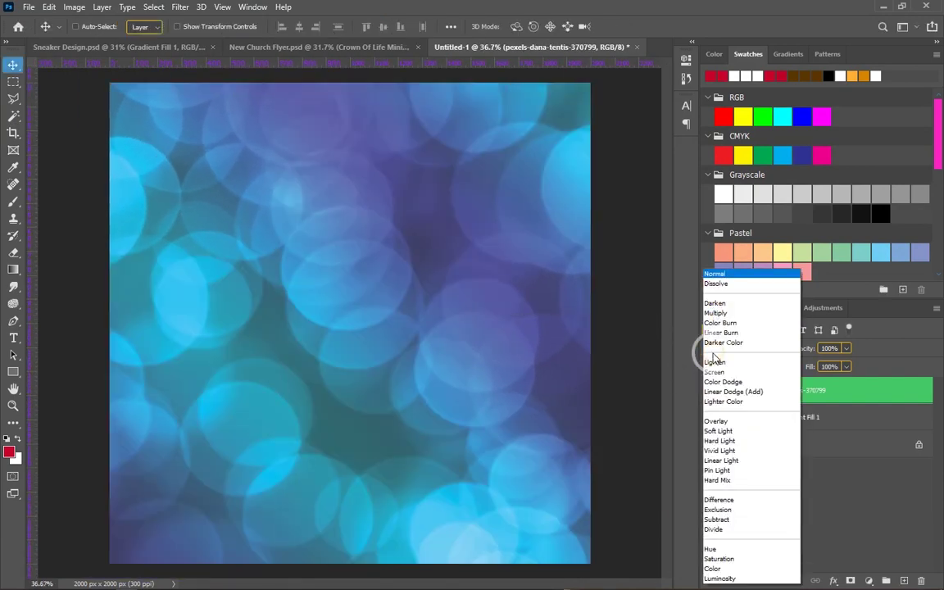
pyautogui.click(716, 421)
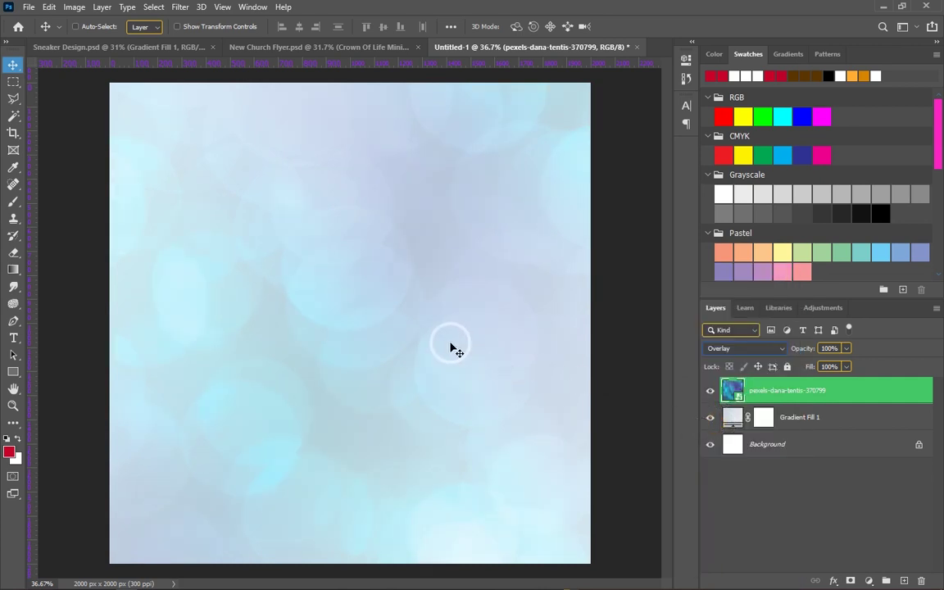
pyautogui.scroll(-1, 422, 318)
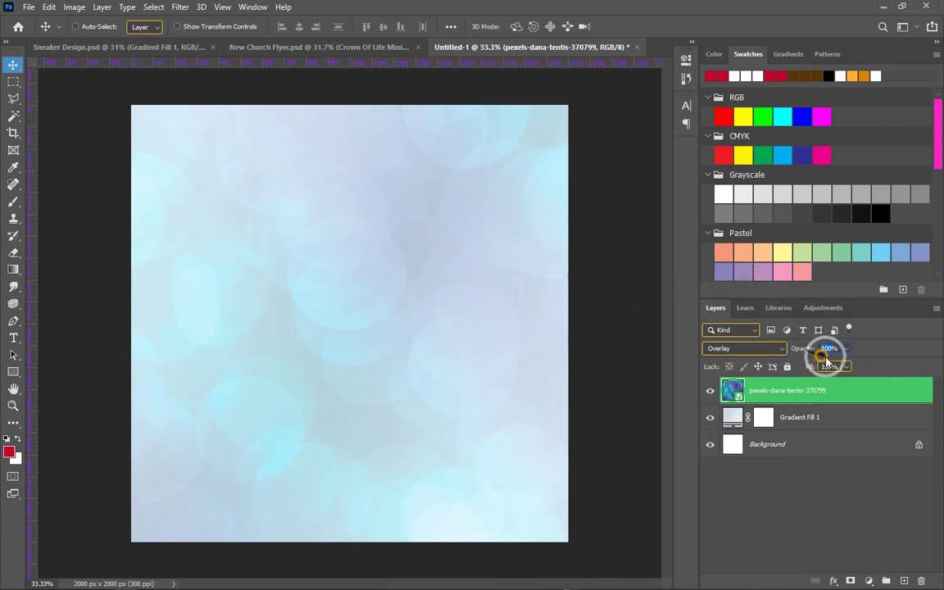
pyautogui.write('7')
pyautogui.moveTo(788, 407); pyautogui.dragTo(426, 237)
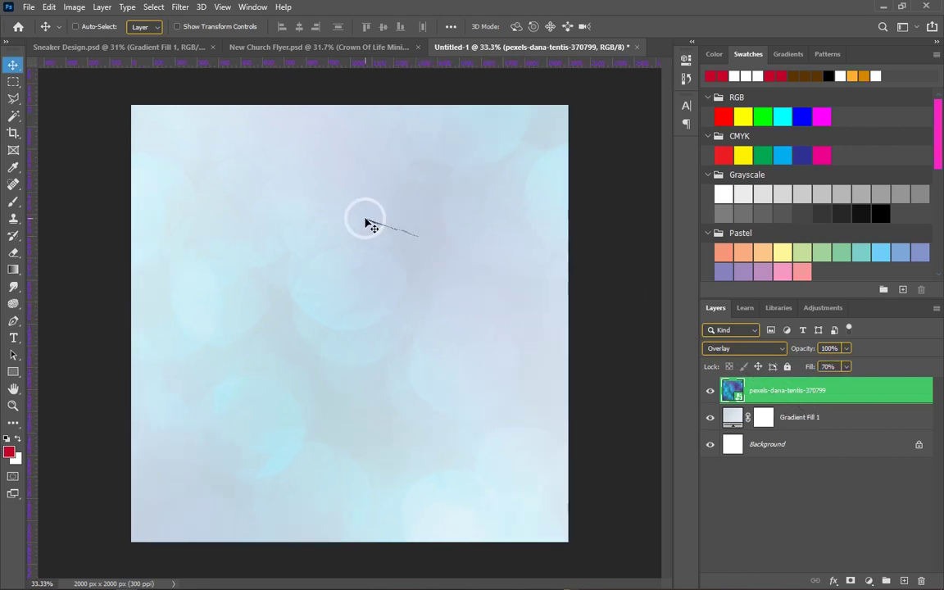
# - Place the black texture background and enlarge it to cover the whole canvas
pyautogui.click(28, 6)
pyautogui.click(74, 265)
pyautogui.doubleClick(446, 116)
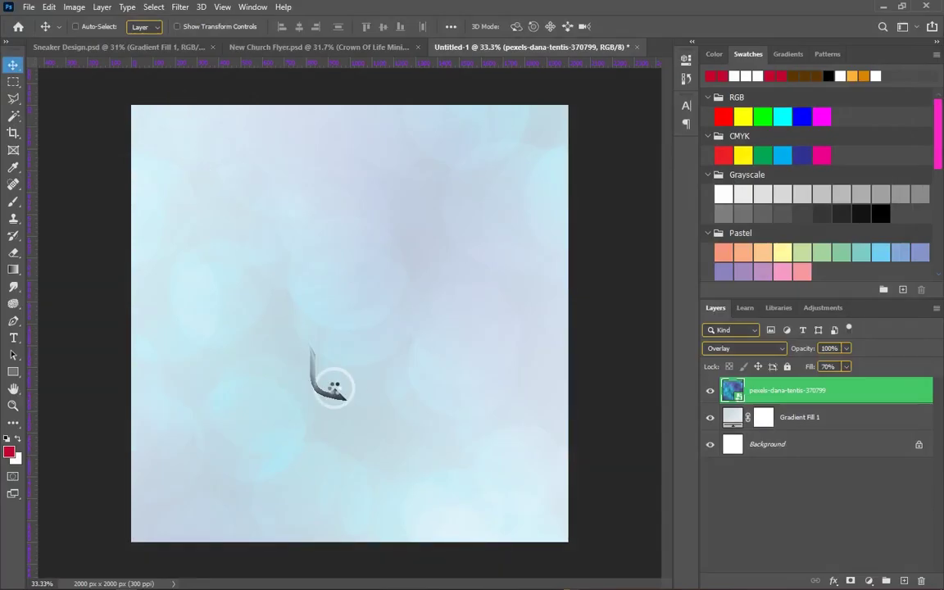
pyautogui.moveTo(354, 486); pyautogui.dragTo(366, 542)
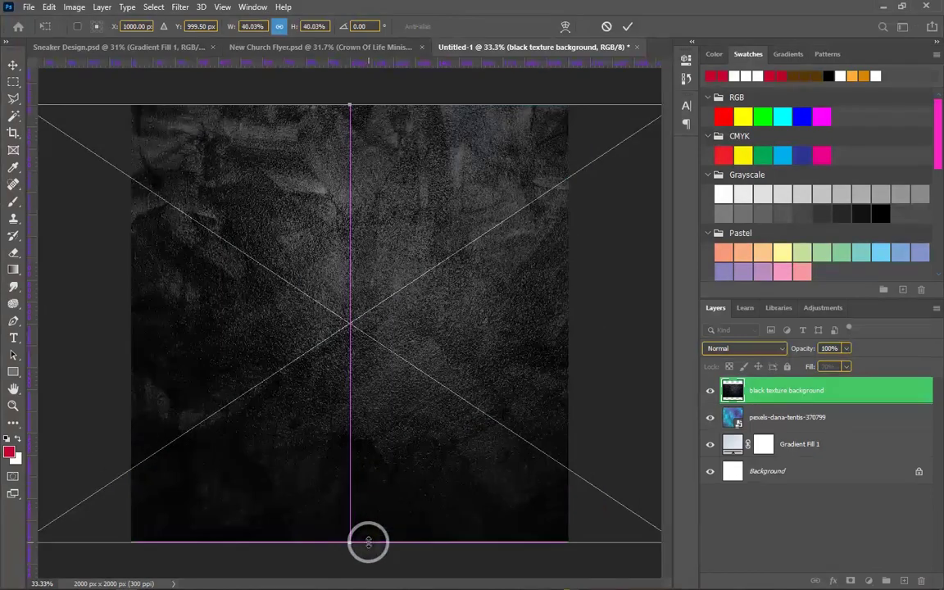
pyautogui.click(731, 361)
# - Set the texture layer to Overlay blend mode at 70% opacity
pyautogui.click(731, 352)
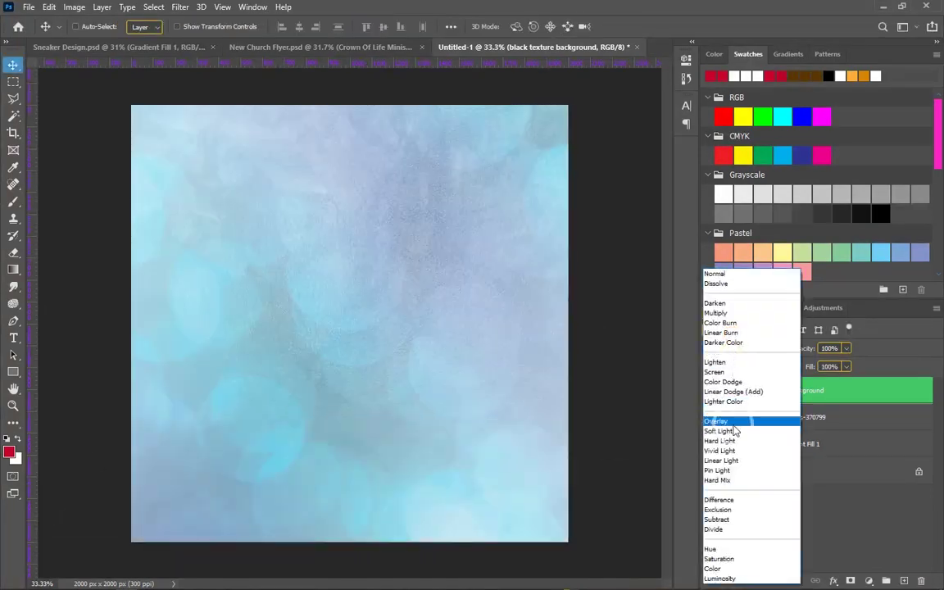
pyautogui.click(721, 421)
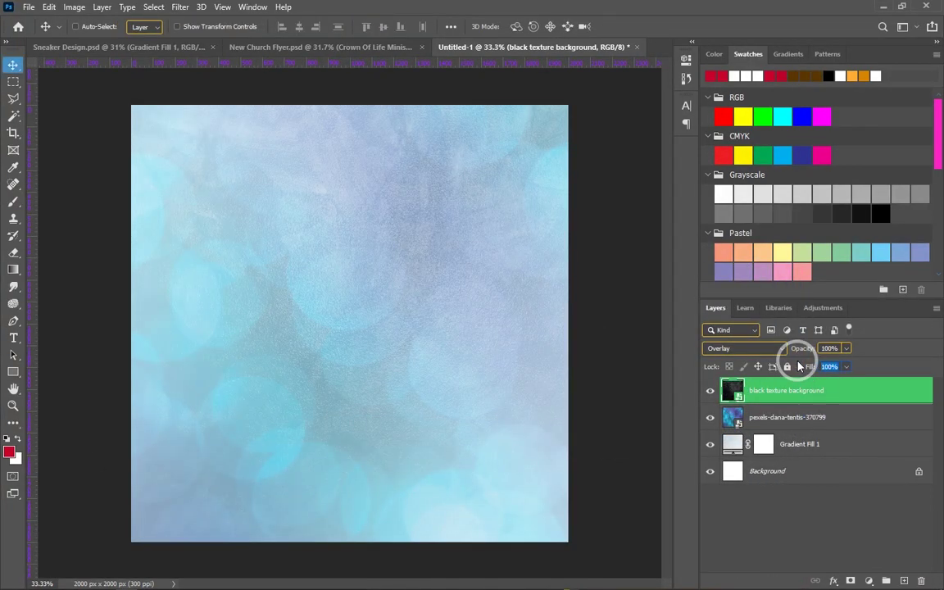
pyautogui.click(830, 366)
pyautogui.write('7')
pyautogui.click(829, 348)
pyautogui.write('0')
pyautogui.click(817, 390)
# - Toggle the texture layer off and on to compare the blended result
pyautogui.scroll(3, 443, 305)
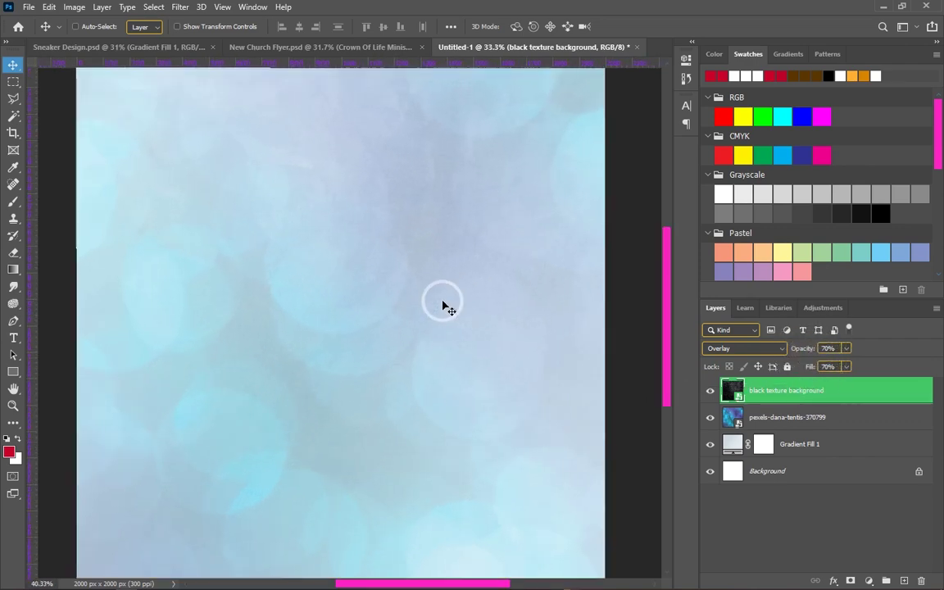
pyautogui.scroll(2, 443, 305)
pyautogui.click(710, 391)
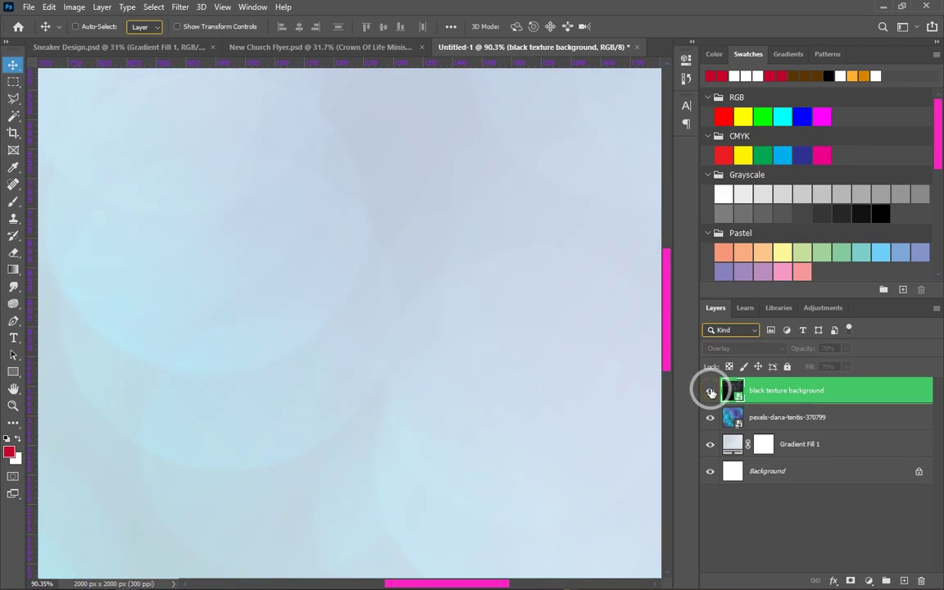
pyautogui.scroll(-2, 396, 369)
pyautogui.scroll(-2, 396, 369)
pyautogui.click(29, 7)
pyautogui.click(64, 263)
# - Place blackground.jfif, stretch it to the canvas width, and blend it in Soft Light
pyautogui.doubleClick(225, 107)
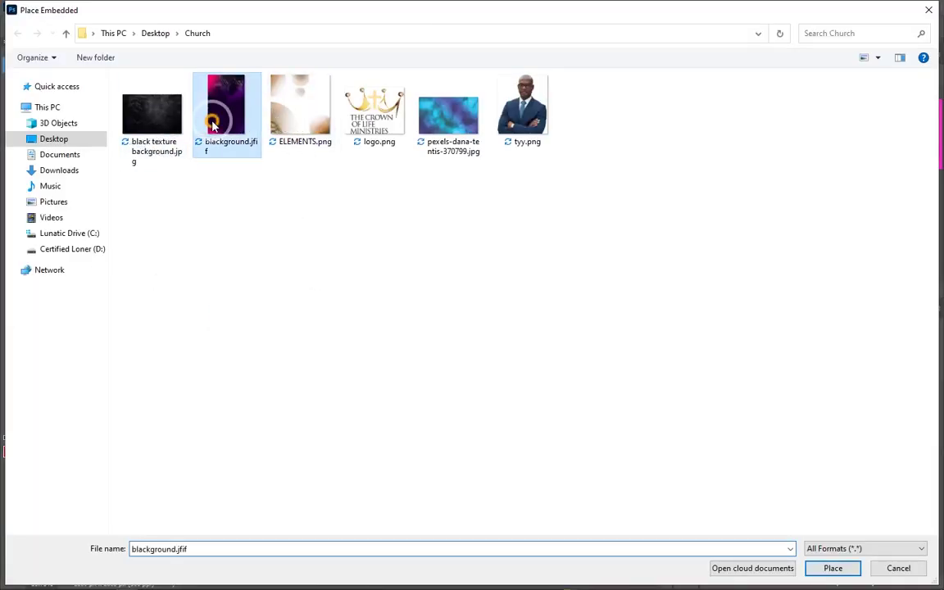
pyautogui.moveTo(465, 323); pyautogui.dragTo(484, 324)
pyautogui.moveTo(266, 323); pyautogui.dragTo(209, 327)
pyautogui.press('Return')
pyautogui.scroll(1, 313, 293)
pyautogui.scroll(4, 313, 292)
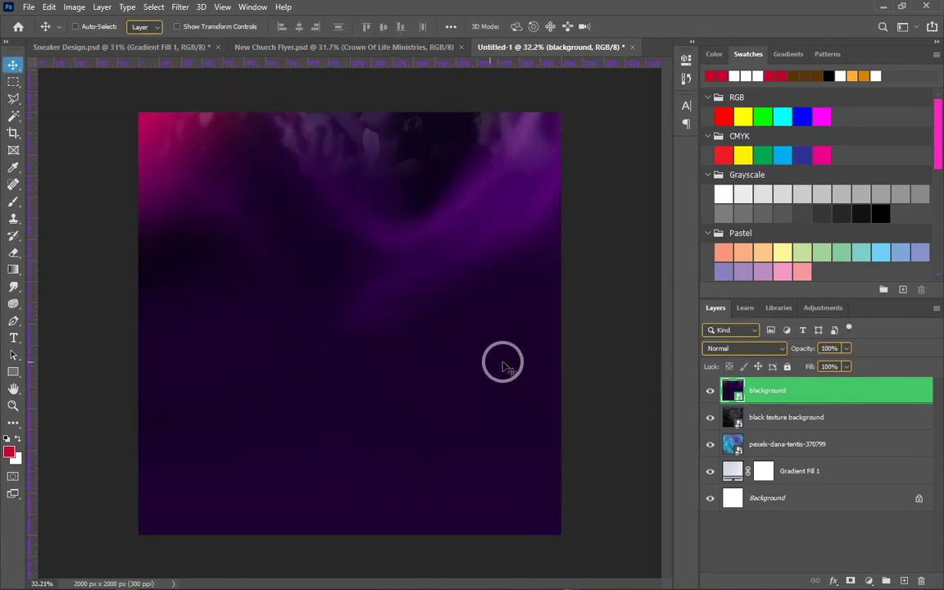
pyautogui.click(742, 348)
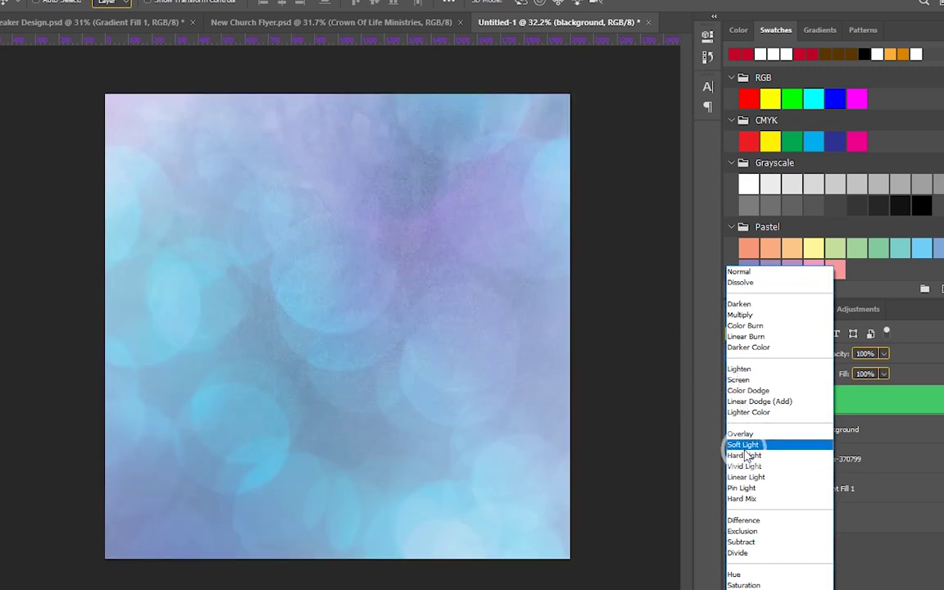
pyautogui.click(743, 445)
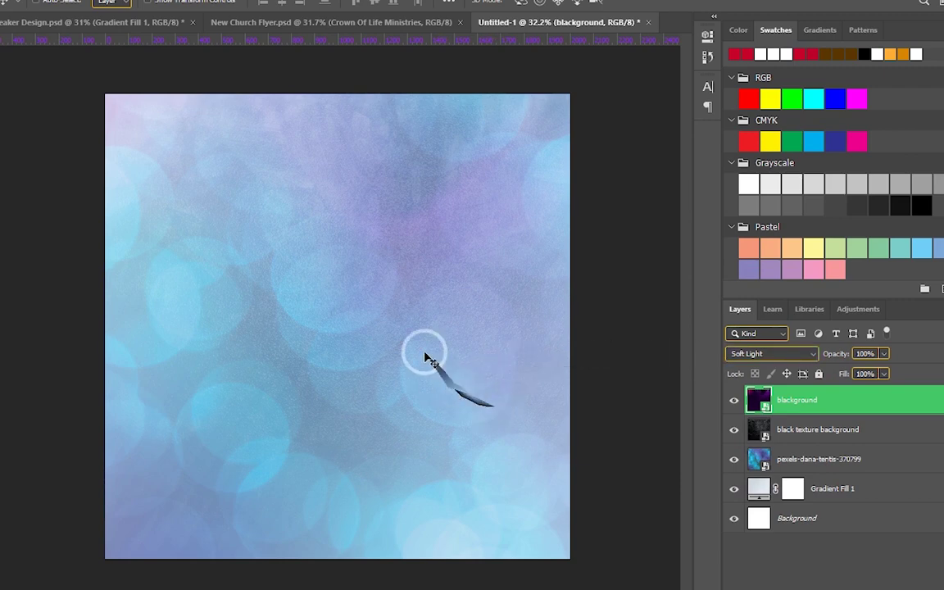
pyautogui.scroll(-1, 328, 295)
# - Place the ELEMENTS image and blend it in Overlay mode
pyautogui.click(28, 6)
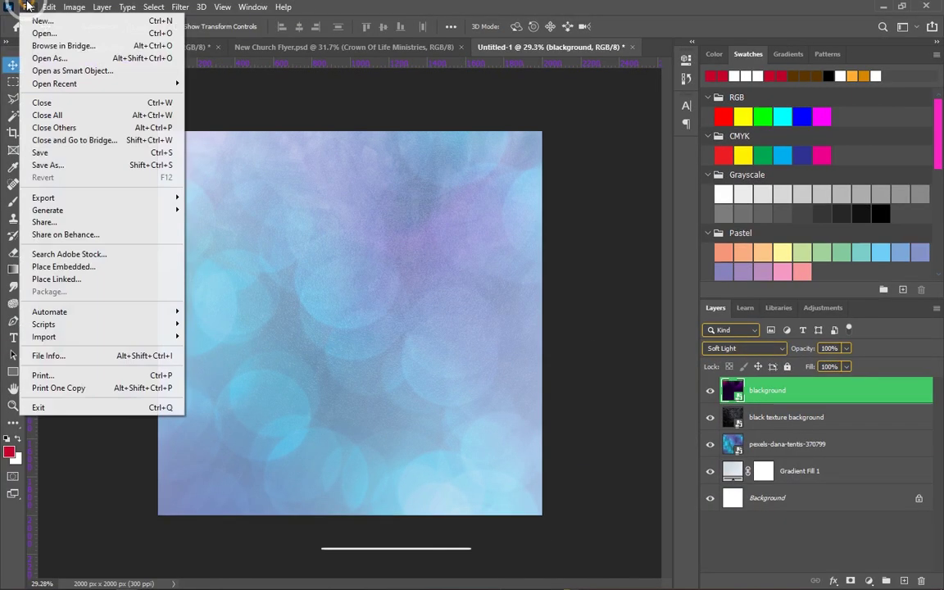
pyautogui.click(95, 269)
pyautogui.doubleClick(327, 144)
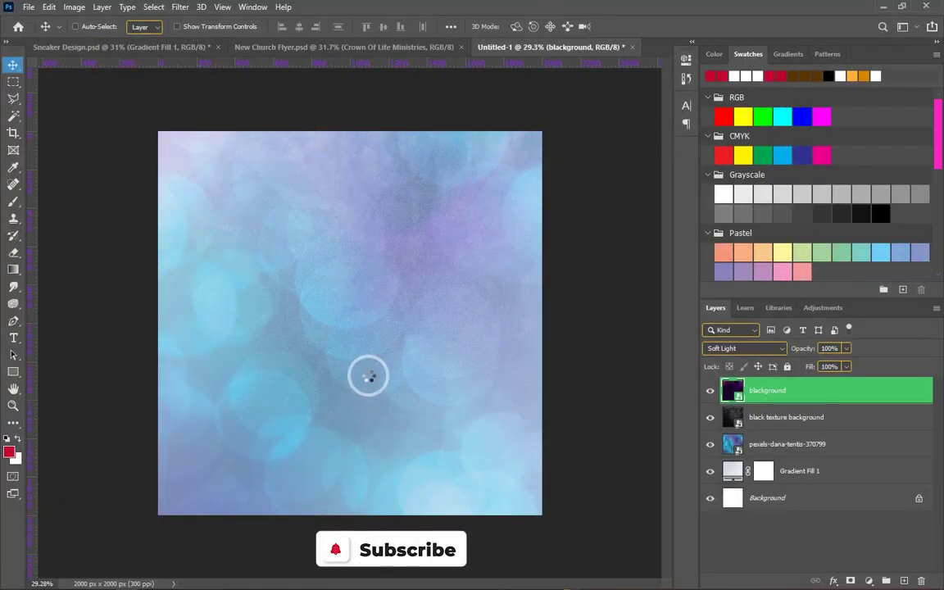
pyautogui.scroll(2, 409, 342)
pyautogui.press('Return')
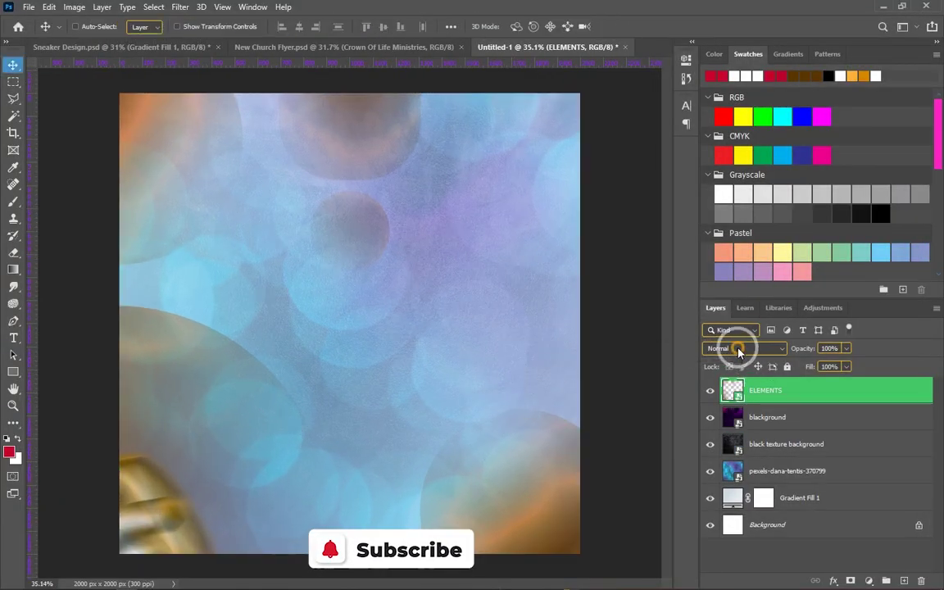
pyautogui.click(729, 348)
pyautogui.click(735, 425)
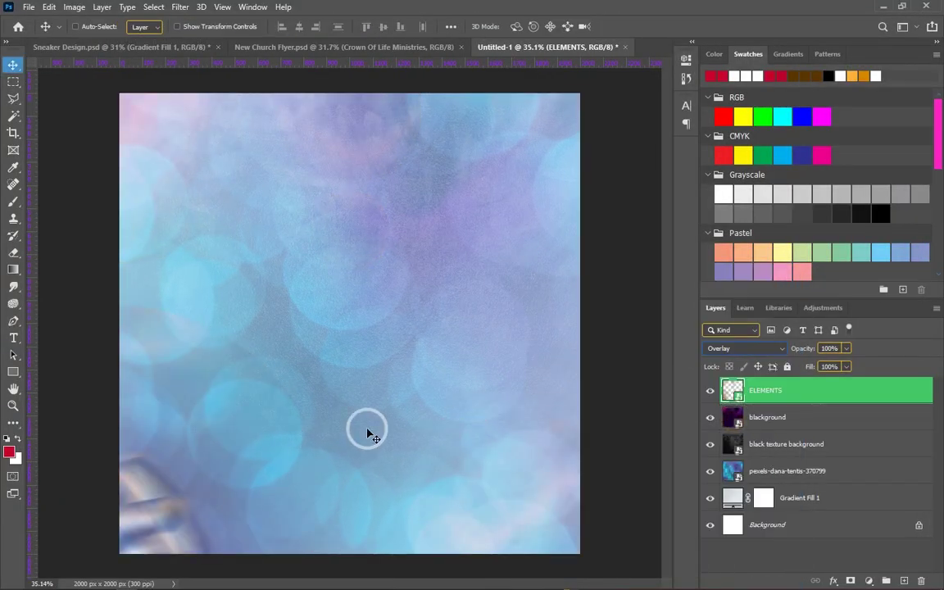
pyautogui.scroll(-1, 352, 331)
pyautogui.scroll(3, 351, 331)
pyautogui.scroll(-3, 352, 331)
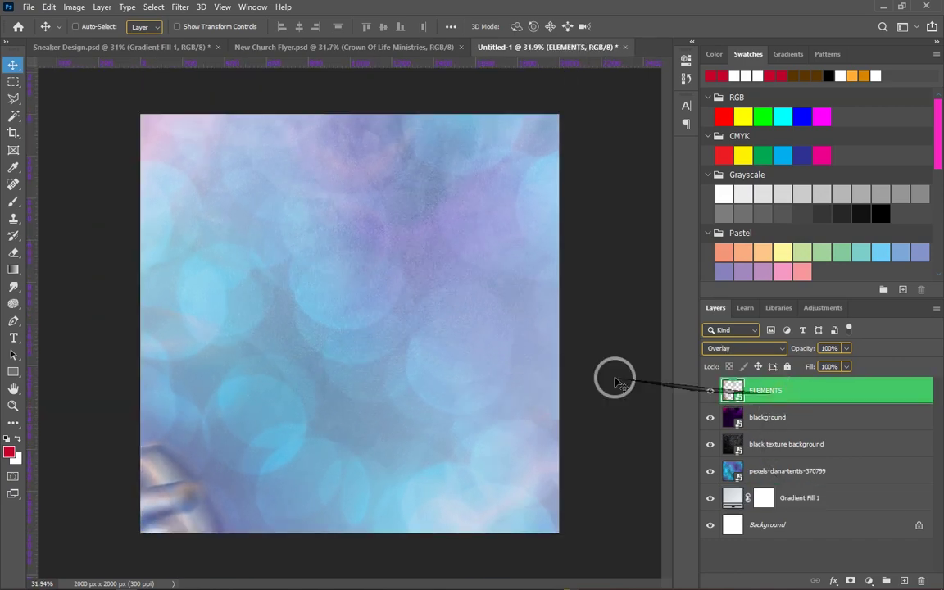
# - Place the pastor photo from the Desktop folder into the flyer
pyautogui.click(29, 6)
pyautogui.click(63, 267)
pyautogui.click(153, 33)
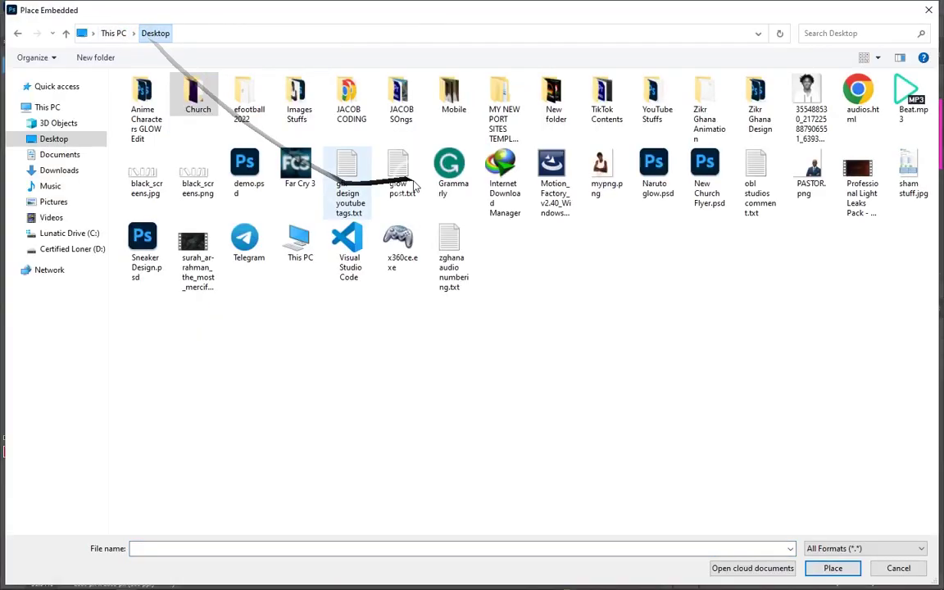
pyautogui.doubleClick(789, 168)
pyautogui.click(627, 25)
pyautogui.scroll(1, 478, 348)
# - Place The Crown of Life Ministries logo and shrink it to a small size near the top
pyautogui.hotkey('ctrl', 'shift', 'p')
pyautogui.doubleClick(198, 92)
pyautogui.doubleClick(376, 104)
pyautogui.moveTo(506, 441)
pyautogui.mouseDown()
pyautogui.moveTo(337, 285)
pyautogui.moveTo(341, 152)
pyautogui.moveTo(394, 170)
pyautogui.mouseUp()
pyautogui.press('Return')
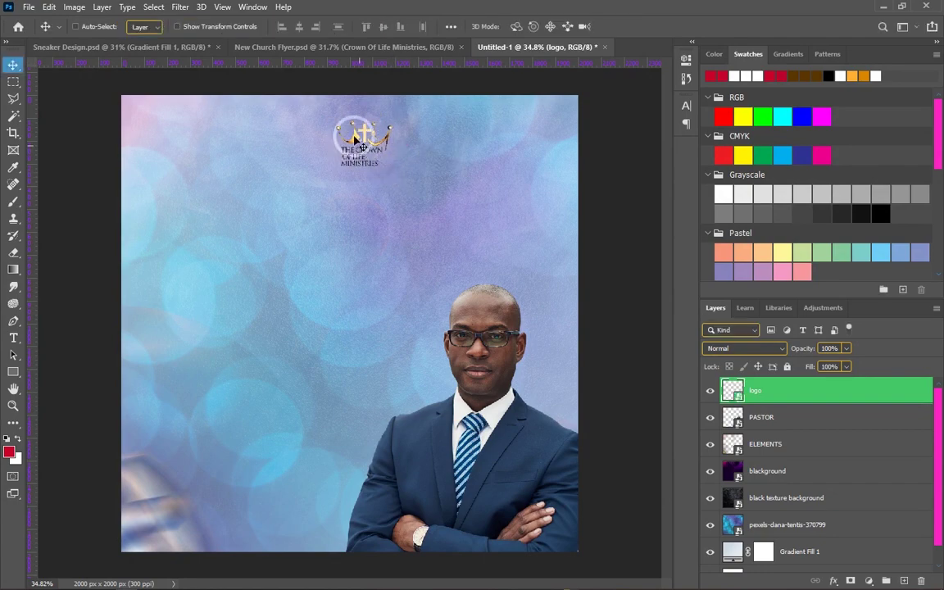
pyautogui.scroll(5, 371, 112)
pyautogui.rightClick(773, 392)
# - Rasterize the logo, Pen-trace the crown, and mask the layer so only the crown shows
pyautogui.click(622, 267)
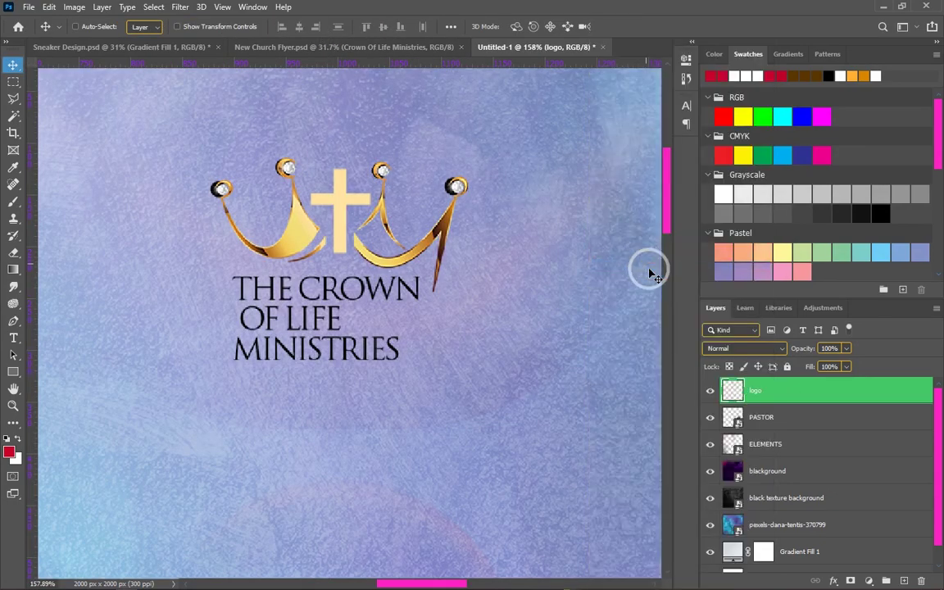
pyautogui.press('p')
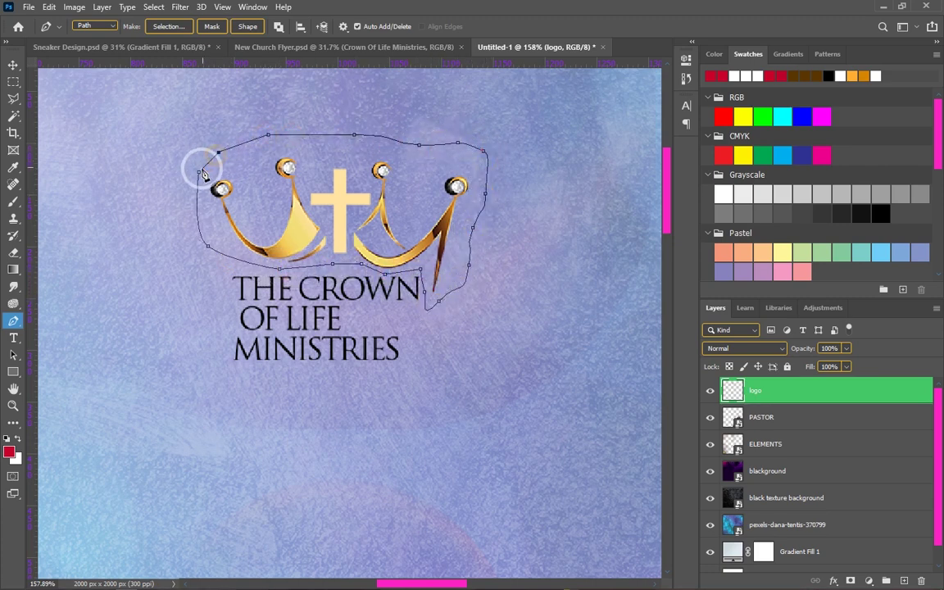
pyautogui.rightClick(377, 209)
pyautogui.click(421, 254)
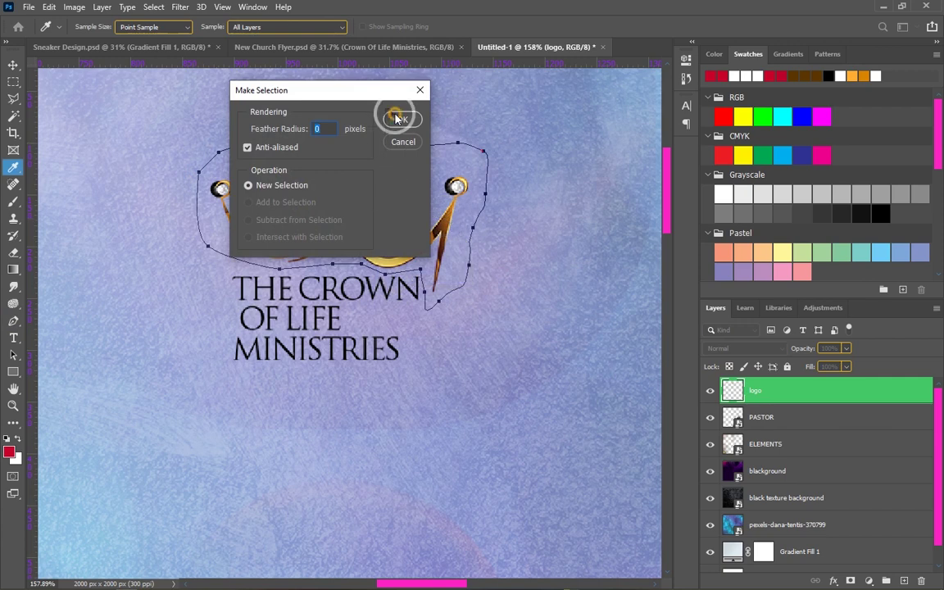
pyautogui.click(400, 118)
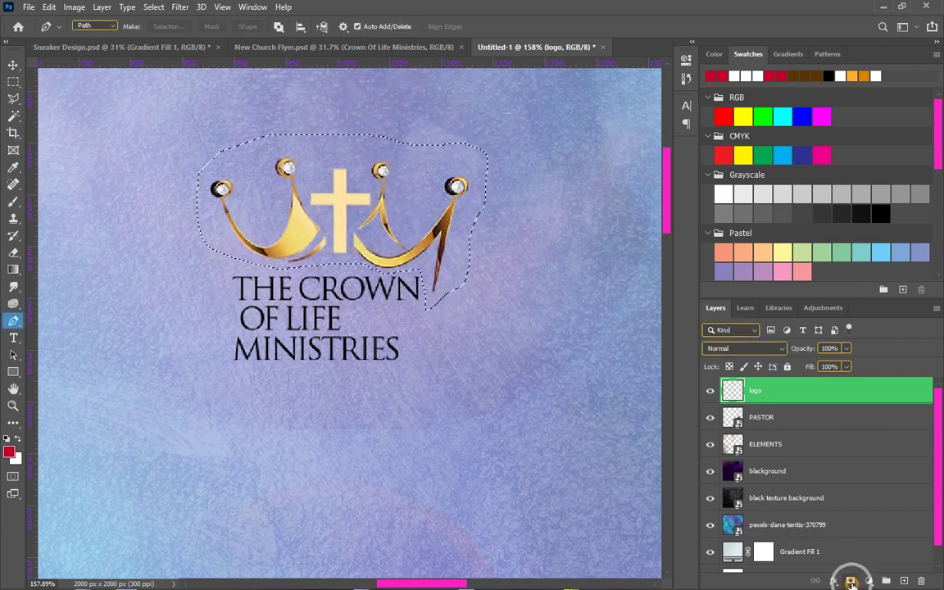
pyautogui.click(850, 581)
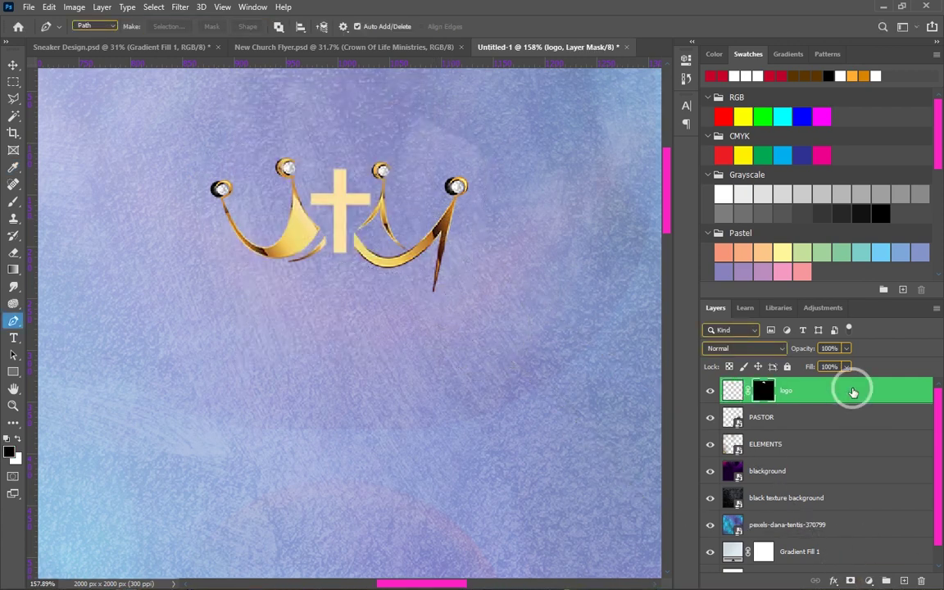
# - Duplicate the masked logo and invert the copy's mask to show the ministry name
pyautogui.hotkey('ctrl', 'j')
pyautogui.click(764, 391)
pyautogui.hotkey('ctrl', 'i')
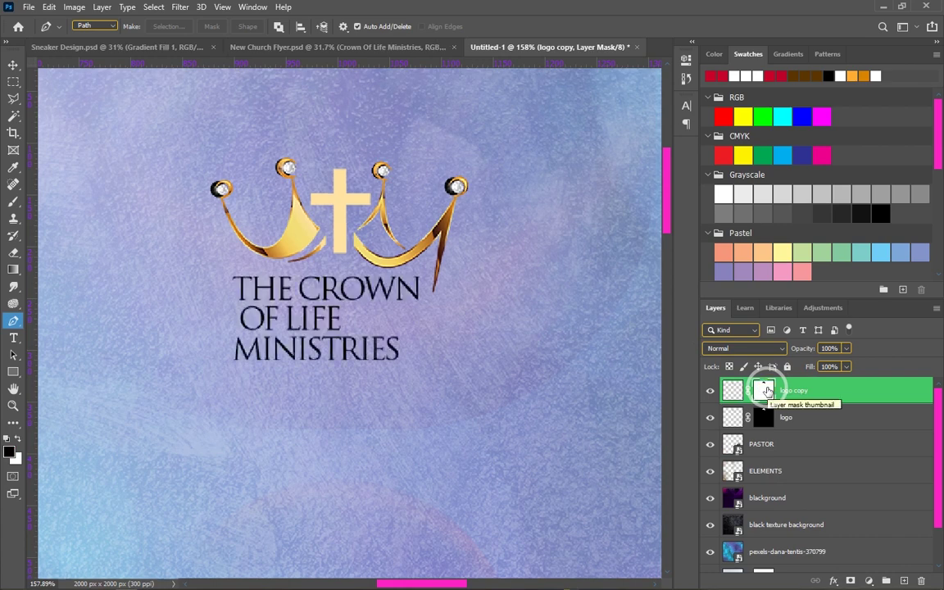
pyautogui.click(708, 392)
pyautogui.click(705, 392)
pyautogui.click(709, 417)
# - Give the crown layer a red Color Overlay layer style
pyautogui.click(821, 417)
pyautogui.rightClick(819, 417)
pyautogui.click(695, 54)
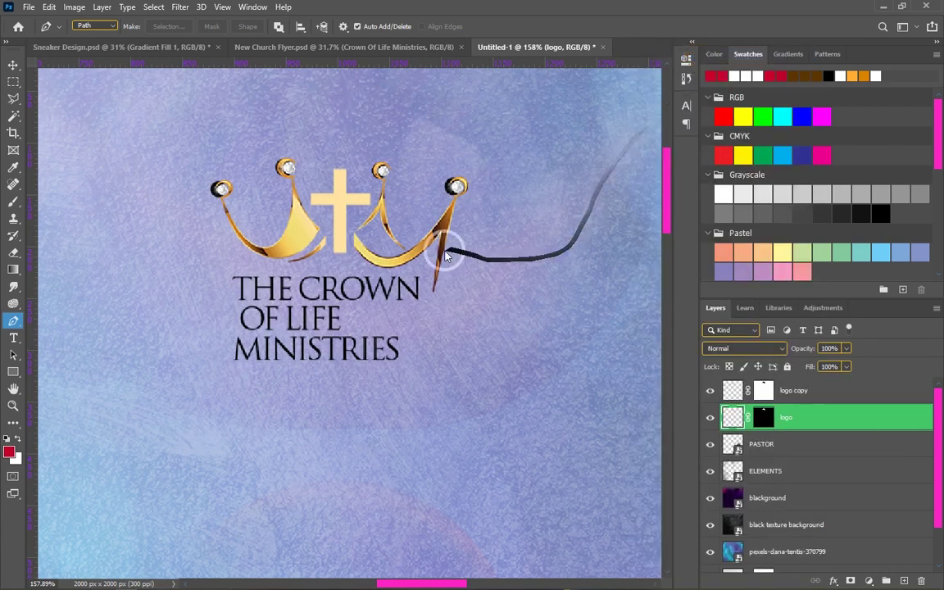
pyautogui.click(464, 449)
pyautogui.click(888, 296)
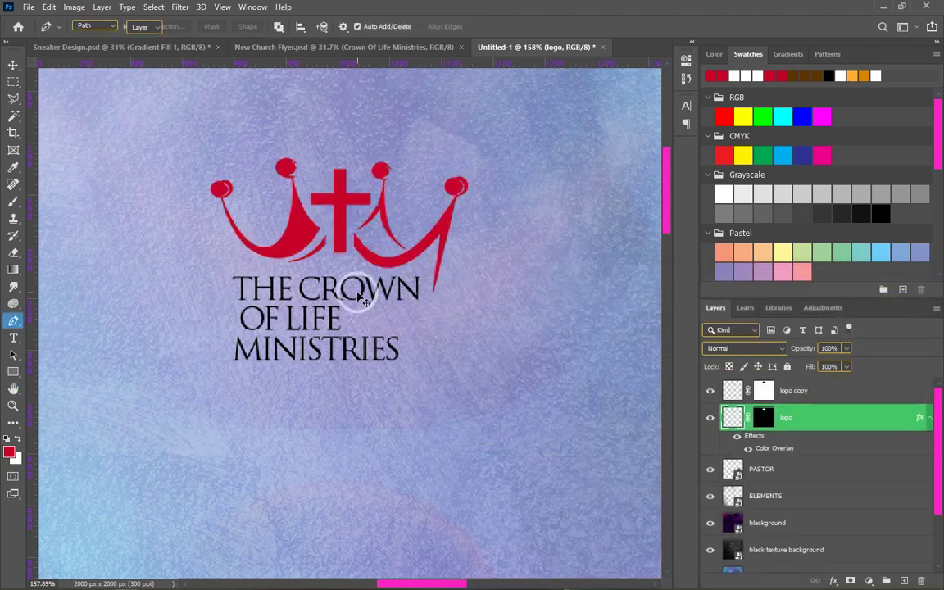
# - Move the ministry name to the right of the crown
pyautogui.press('v')
pyautogui.click(843, 391)
pyautogui.click(353, 301)
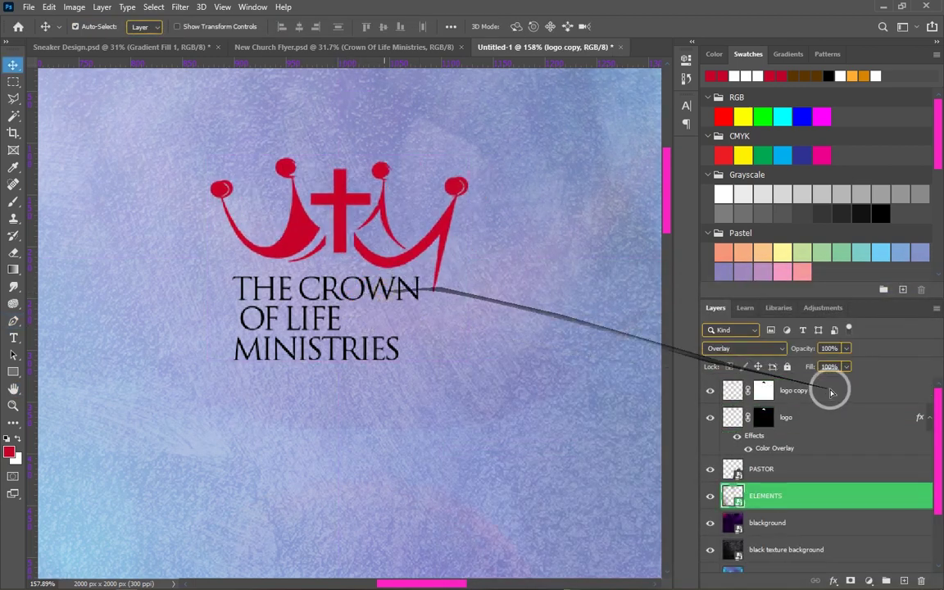
pyautogui.click(801, 385)
pyautogui.moveTo(348, 305)
pyautogui.mouseDown()
pyautogui.moveTo(488, 277)
pyautogui.moveTo(592, 204)
pyautogui.mouseUp()
# - Rotate the crown slightly to tilt it
pyautogui.click(810, 429)
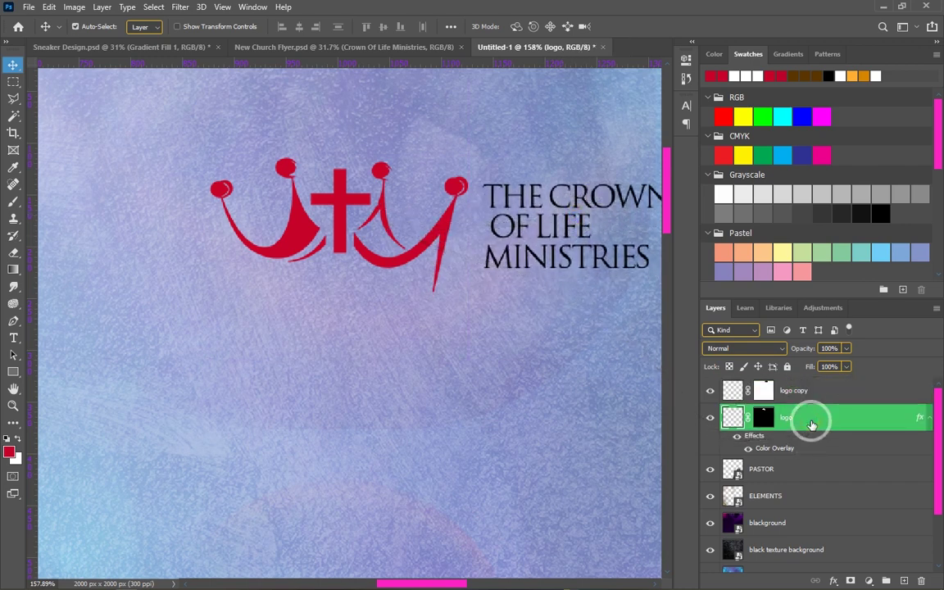
pyautogui.hotkey('ctrl', 't')
pyautogui.moveTo(519, 359); pyautogui.dragTo(520, 351)
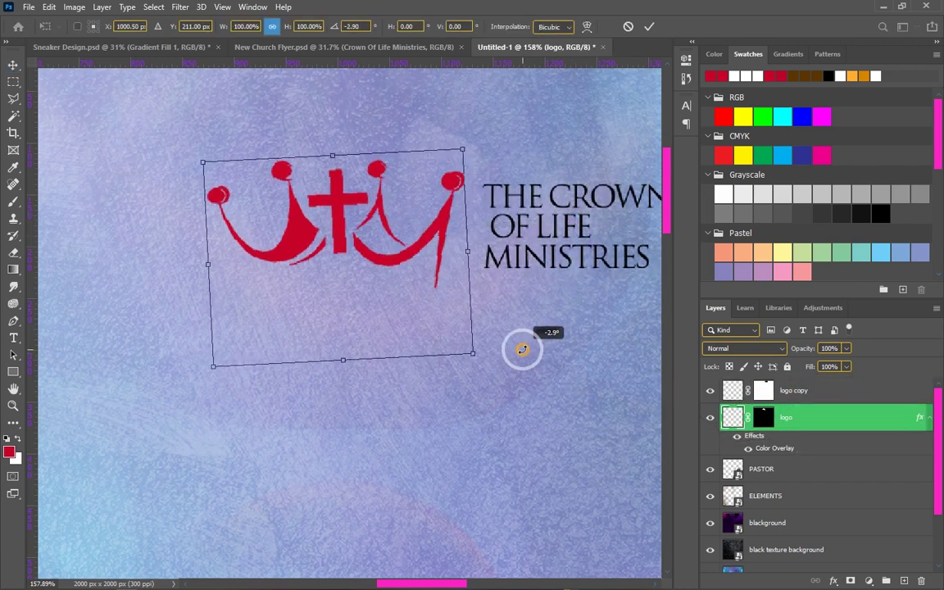
pyautogui.press('Return')
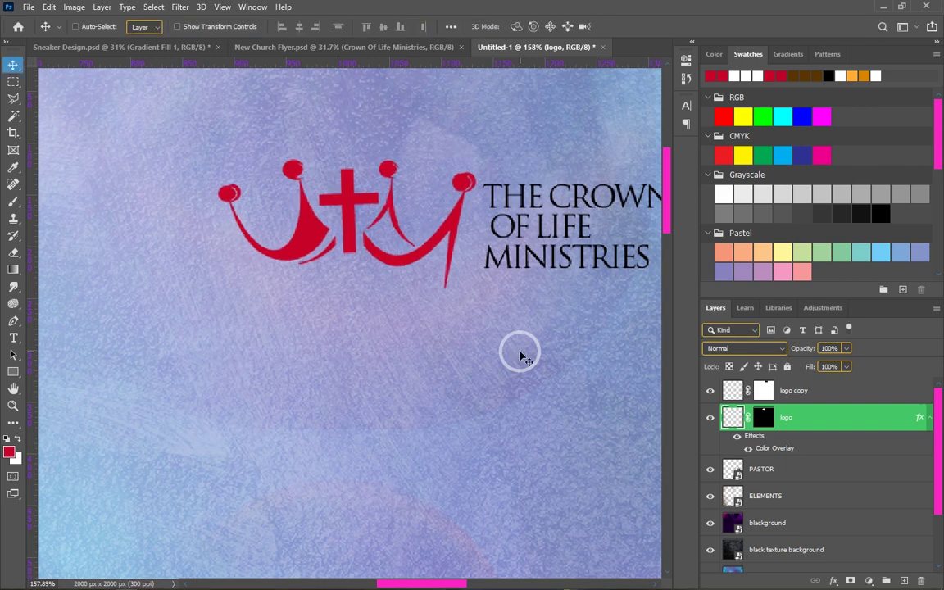
pyautogui.hotkey('ctrl', '0')
# - Group the crown and name as Group 1 and centre it horizontally on the canvas
pyautogui.keyDown('shift'); pyautogui.click(823, 388); pyautogui.keyUp('shift')
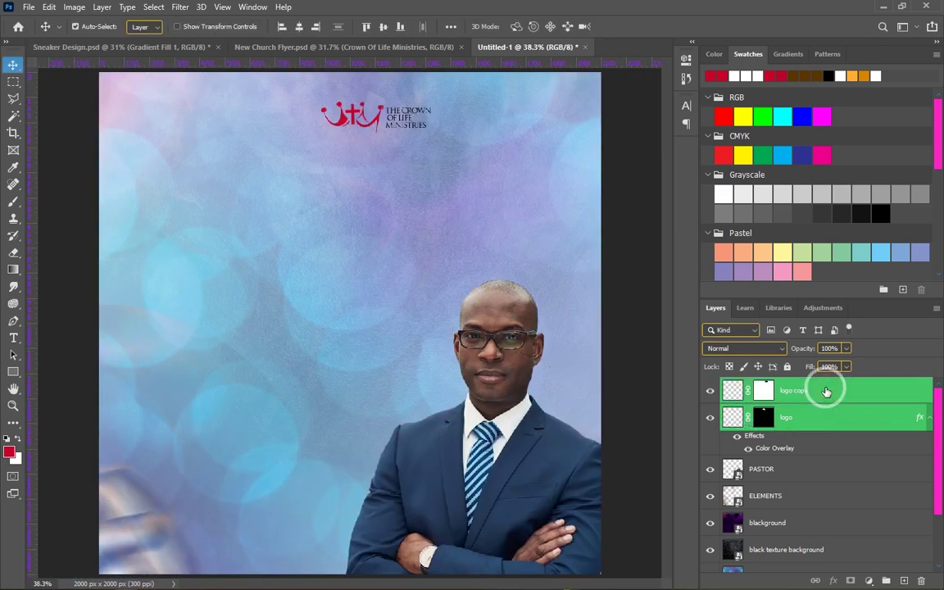
pyautogui.hotkey('ctrl', 'g')
pyautogui.hotkey('ctrl', 'a')
pyautogui.click(300, 26)
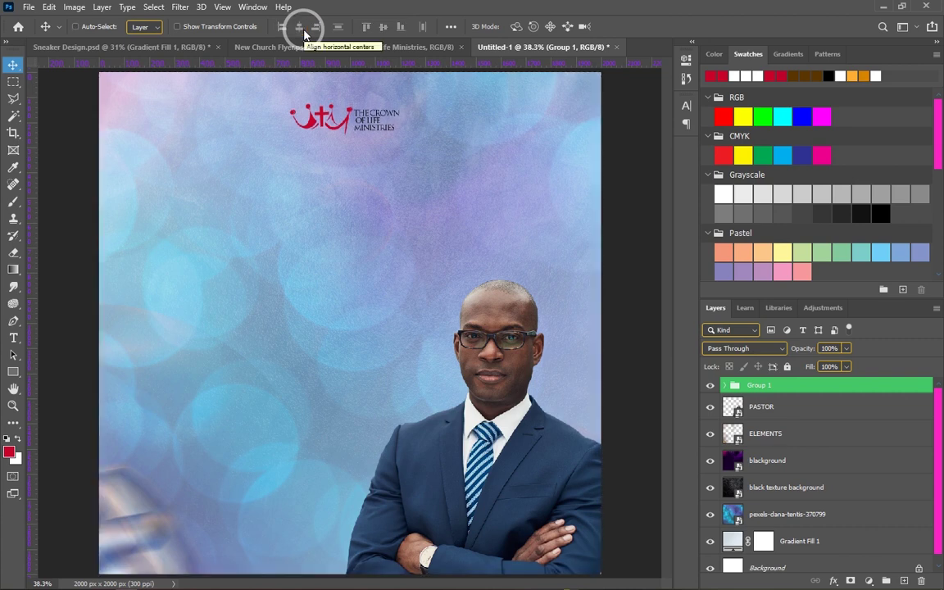
pyautogui.scroll(1, 288, 169)
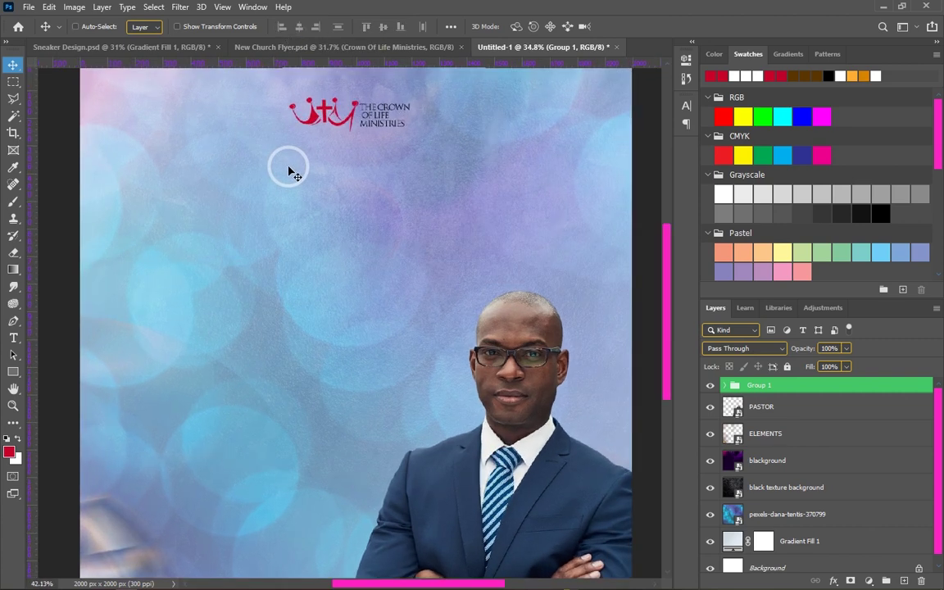
pyautogui.scroll(-2, 289, 169)
pyautogui.click(905, 581)
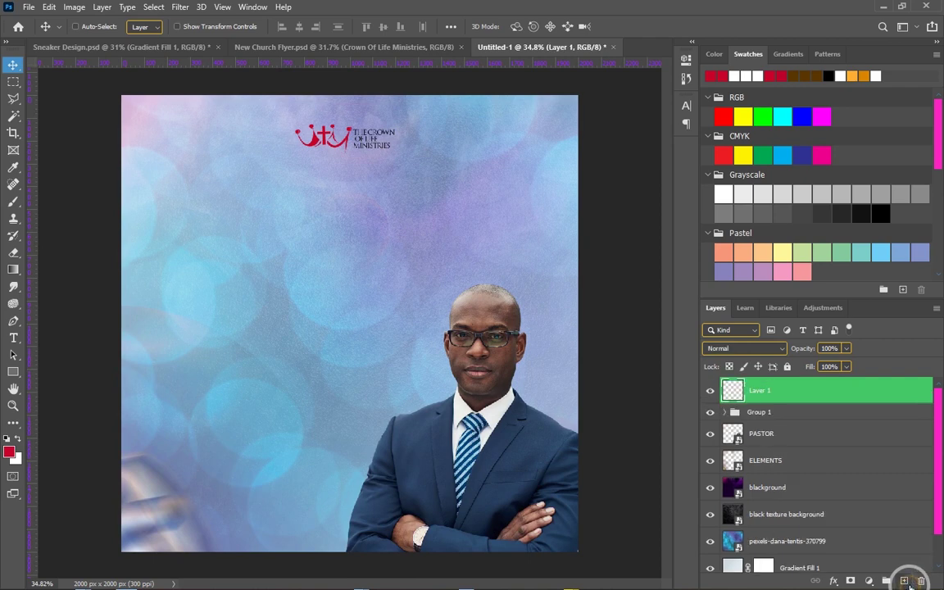
# - Add a THEME text box in the upper area using the Integral CF font
pyautogui.press('t')
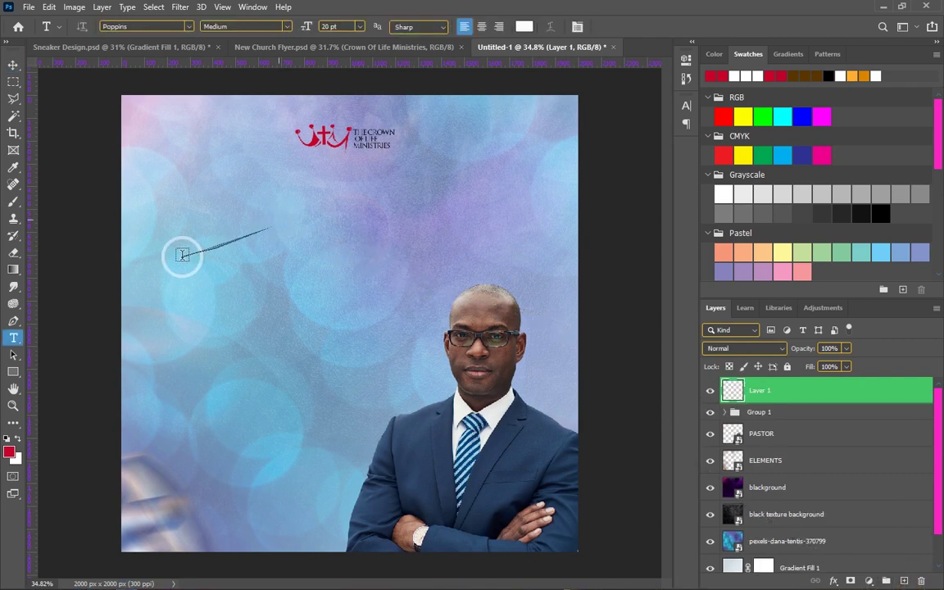
pyautogui.click(330, 199)
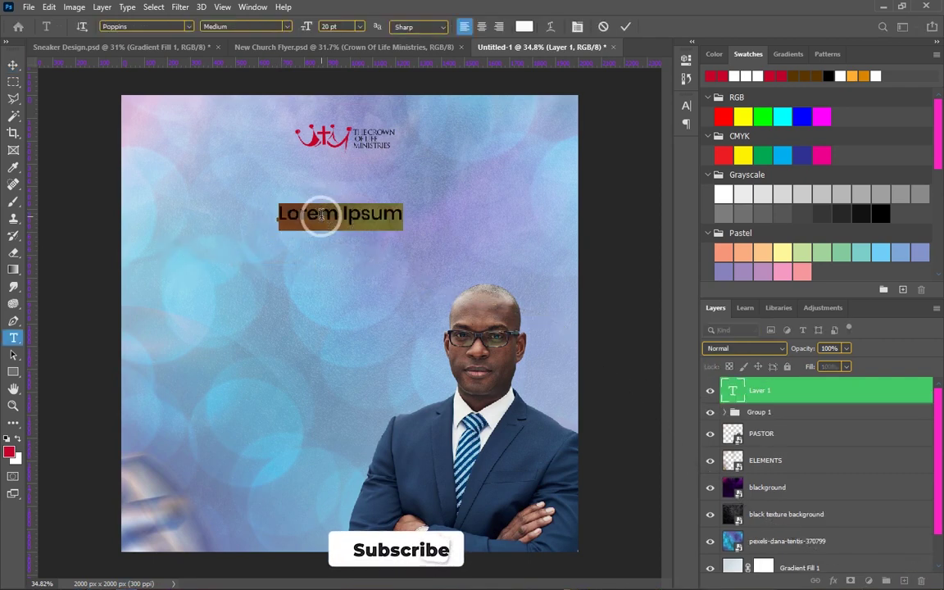
pyautogui.press('BackSpace')
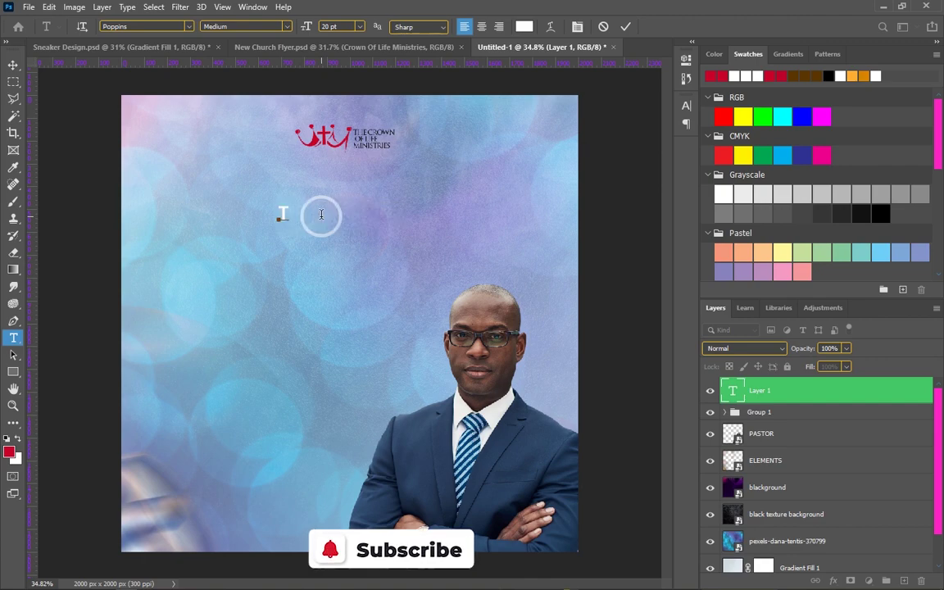
pyautogui.write('THEME')
pyautogui.click(144, 26)
pyautogui.write('Integra')
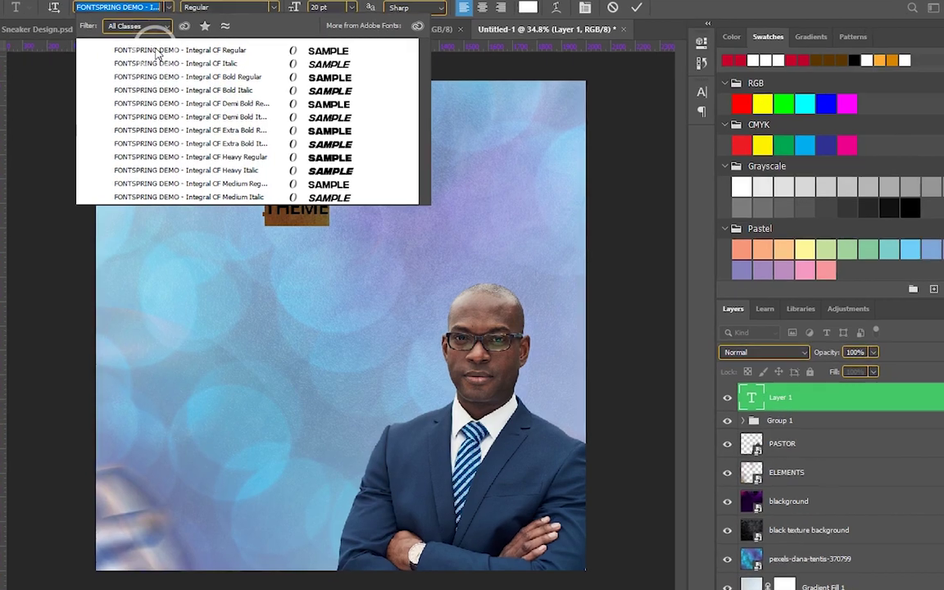
pyautogui.press('Return')
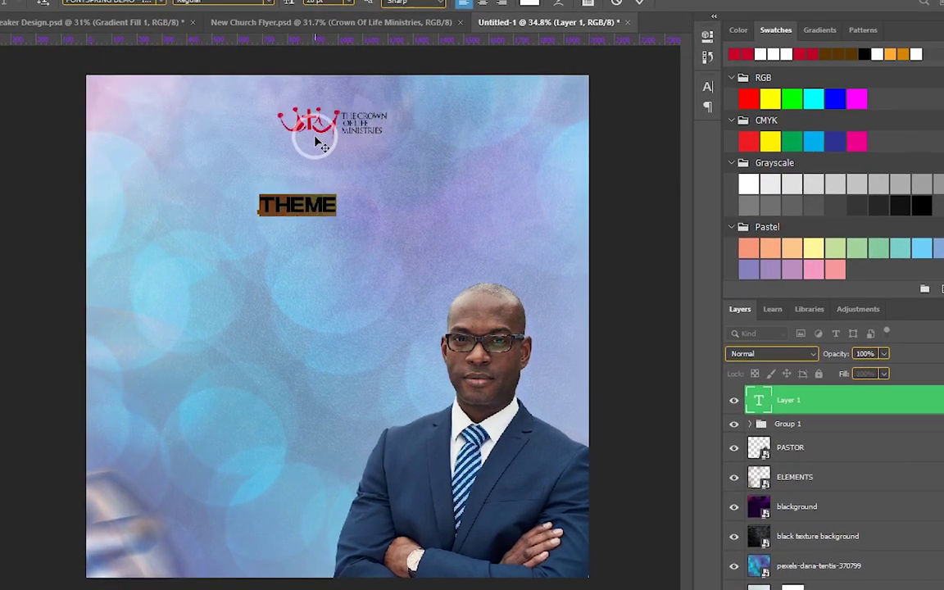
pyautogui.click(360, 281)
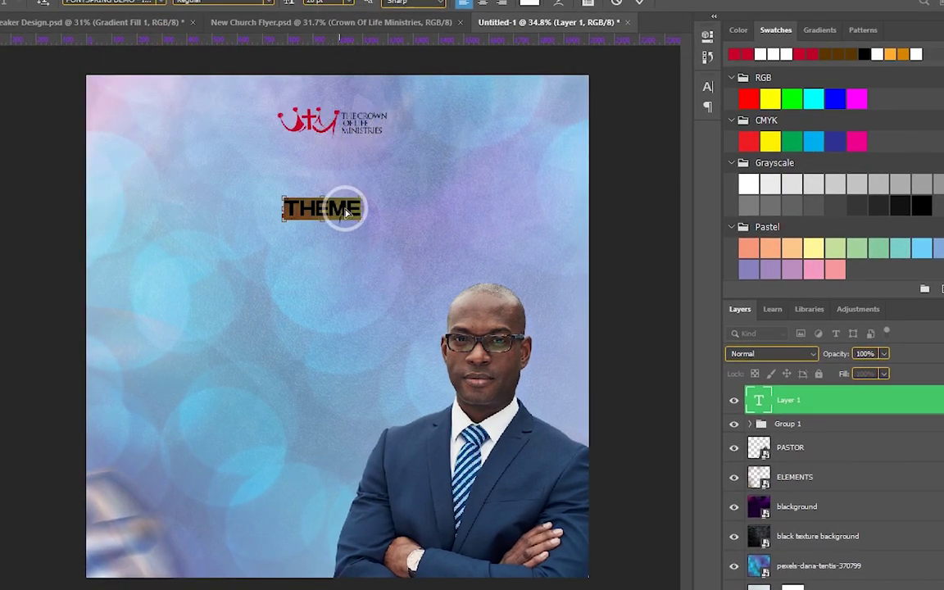
# - Colour the THEME text red (#c50228)
pyautogui.click(707, 86)
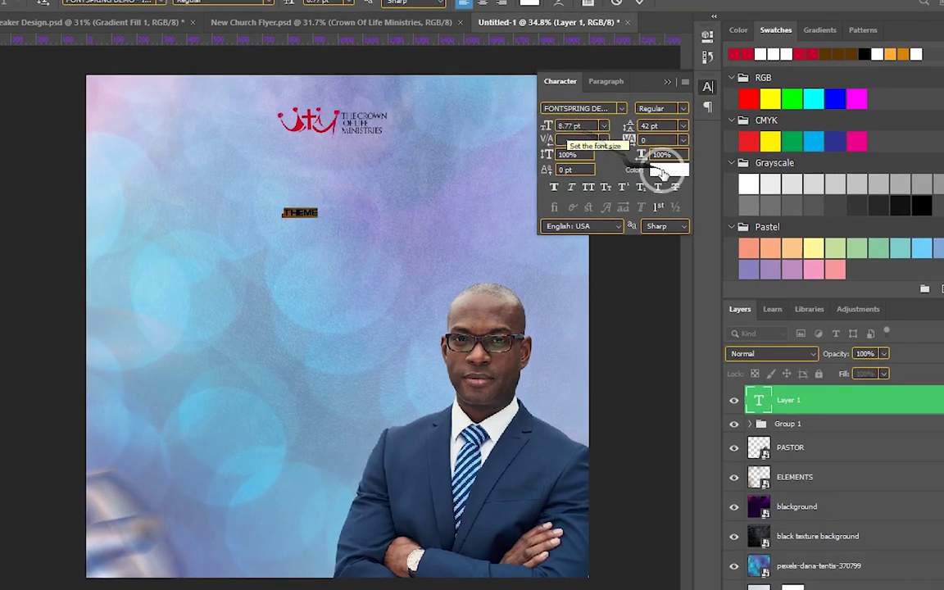
pyautogui.click(668, 170)
pyautogui.click(786, 388)
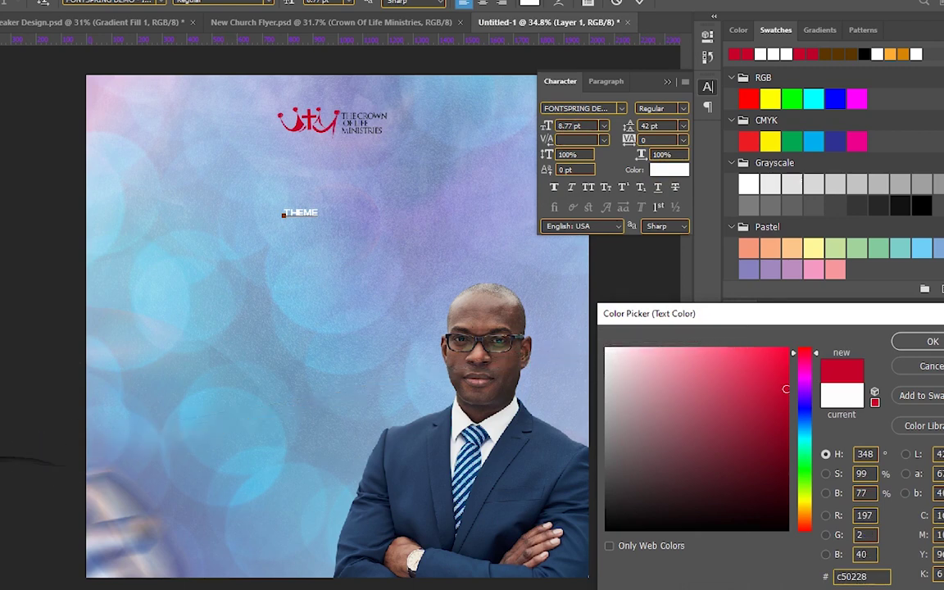
pyautogui.click(932, 341)
pyautogui.click(707, 86)
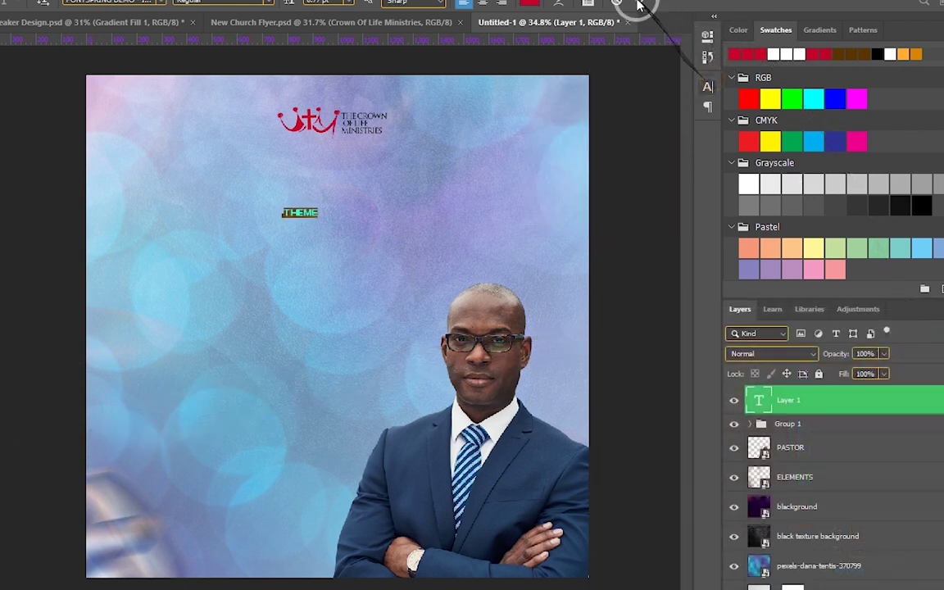
# - Commit the THEME text and align it to the horizontal centre of the canvas
pyautogui.click(639, 3)
pyautogui.press('v')
pyautogui.click(281, 3)
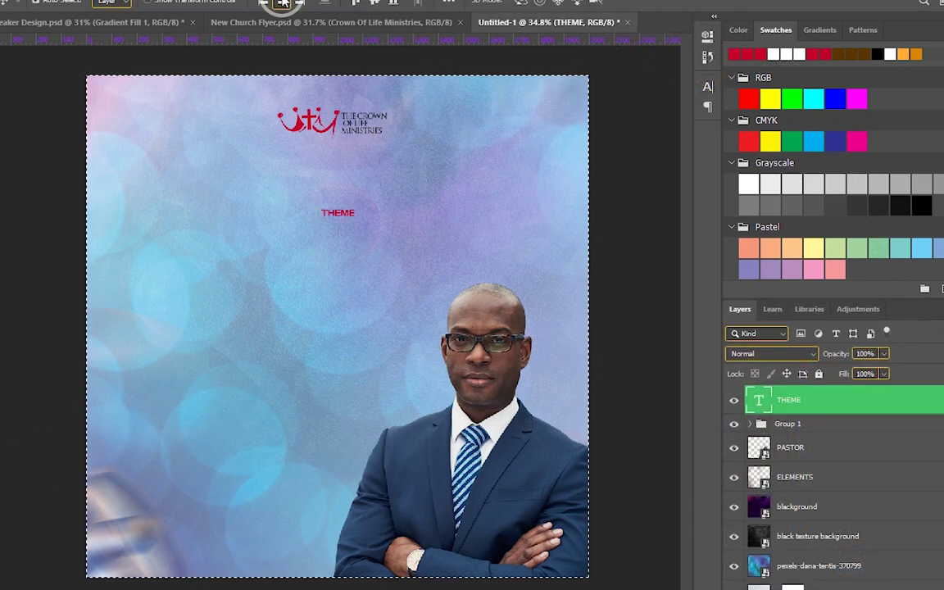
pyautogui.scroll(5, 305, 225)
pyautogui.hotkey('ctrl', 'shift', 'alt', 'n')
# - Draw a white-filled rectangle over THEME and move its layer below THEME
pyautogui.press('u')
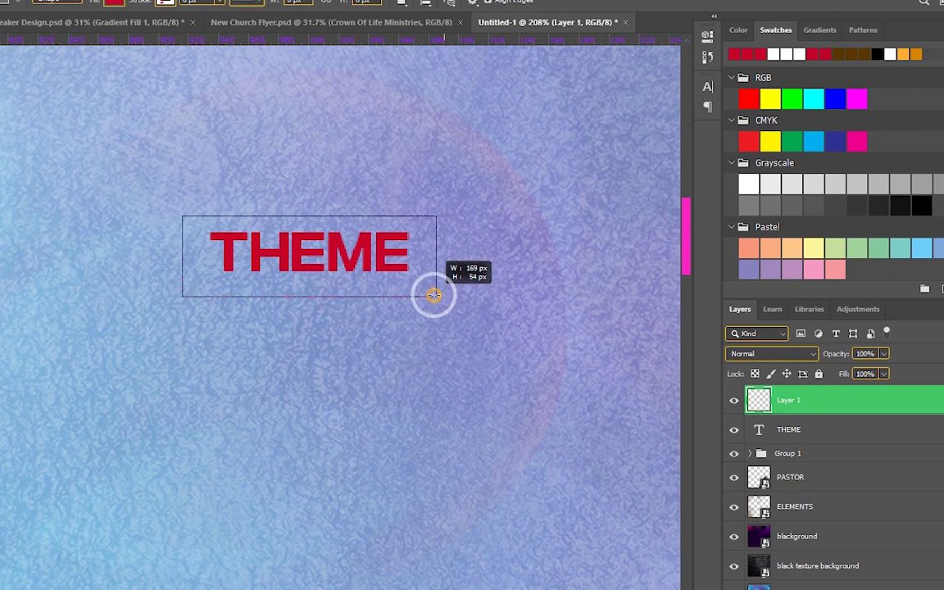
pyautogui.moveTo(244, 241); pyautogui.dragTo(436, 297)
pyautogui.click(500, 124)
pyautogui.click(538, 199)
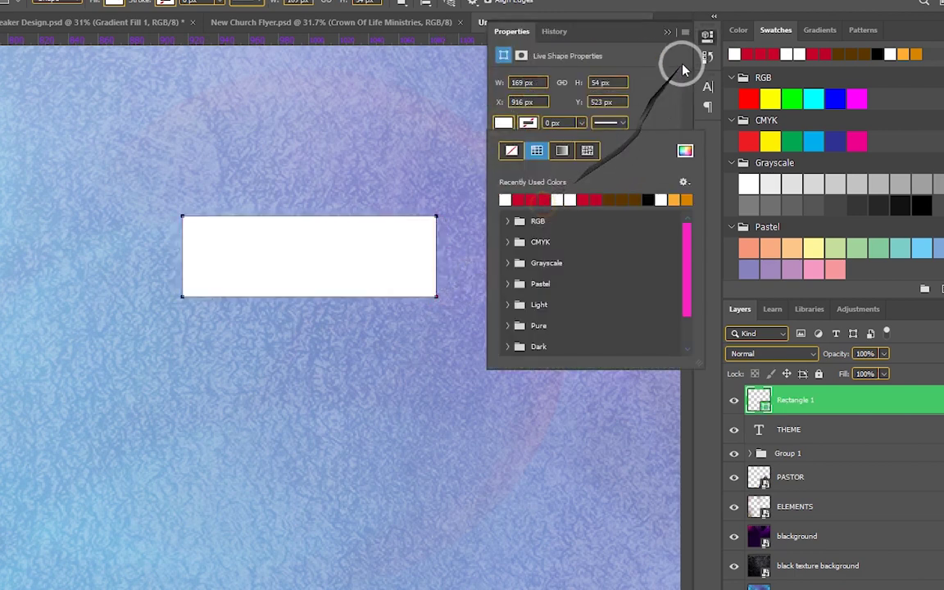
pyautogui.click(663, 59)
pyautogui.moveTo(807, 399); pyautogui.dragTo(813, 432)
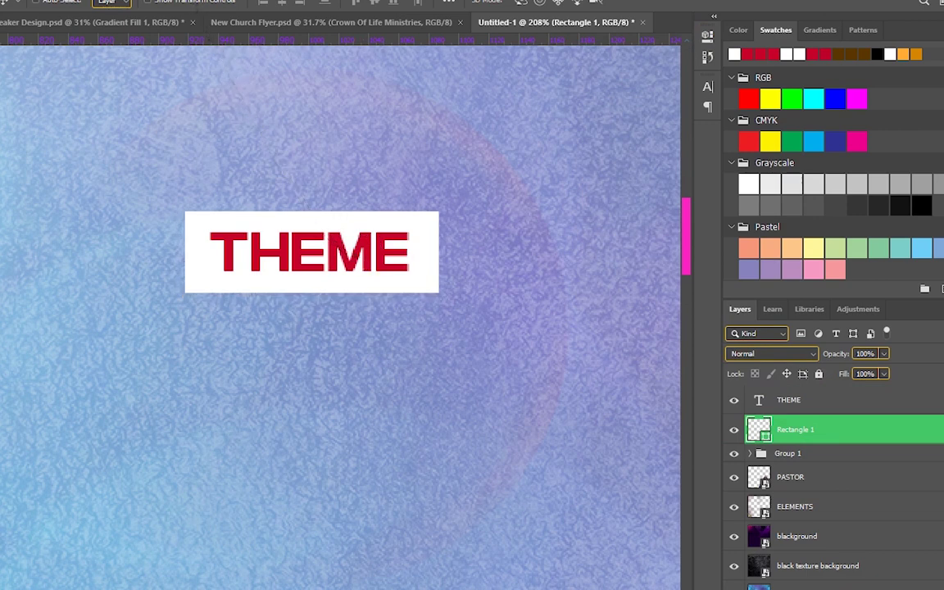
# - Convert the rectangle to a Smart Object and apply a horizontal Motion Blur
pyautogui.click(139, 0)
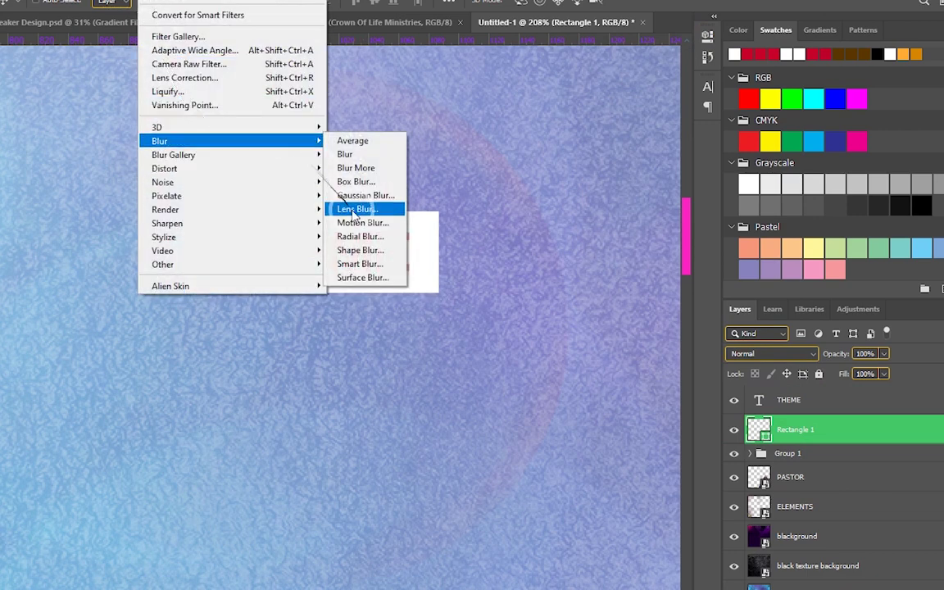
pyautogui.click(358, 188)
pyautogui.click(480, 223)
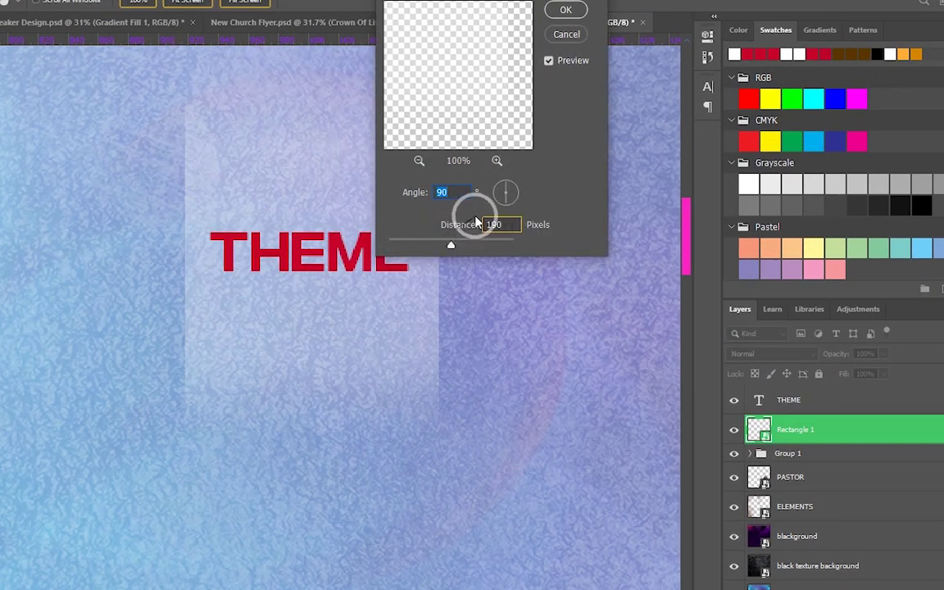
pyautogui.moveTo(534, 192); pyautogui.dragTo(519, 220)
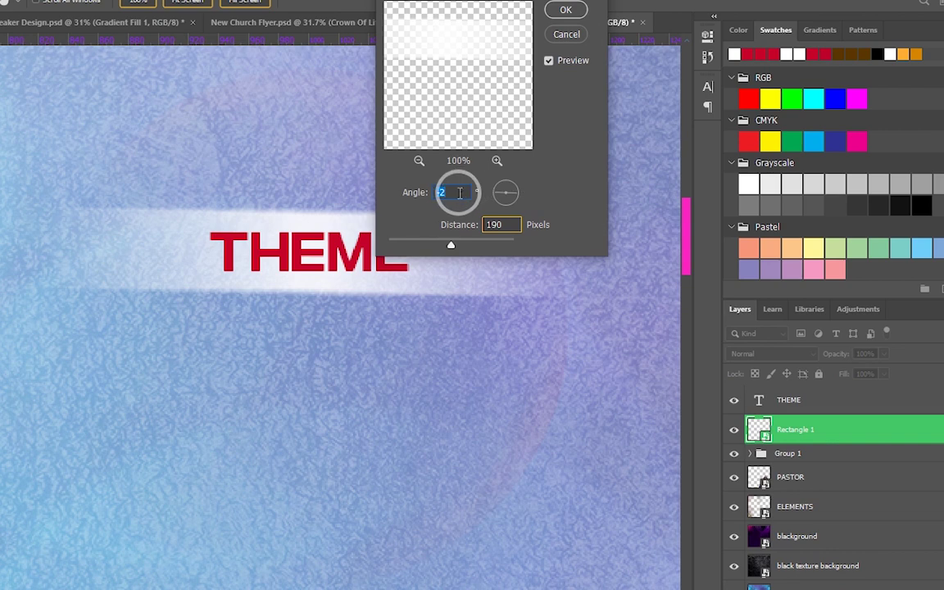
pyautogui.click(565, 9)
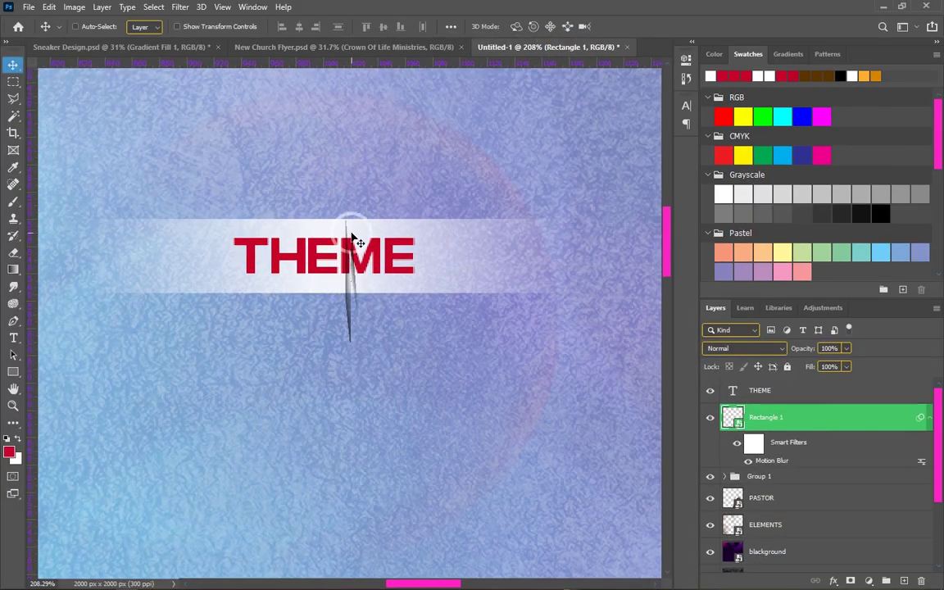
# - Wrap the blurred rectangle in a new smart object and reapply Motion Blur at 90°, 64 px
pyautogui.moveTo(352, 270)
pyautogui.mouseDown()
pyautogui.moveTo(297, 136)
pyautogui.moveTo(284, 217)
pyautogui.moveTo(126, 196)
pyautogui.moveTo(600, 284)
pyautogui.moveTo(788, 425)
pyautogui.mouseUp()
pyautogui.rightClick(789, 425)
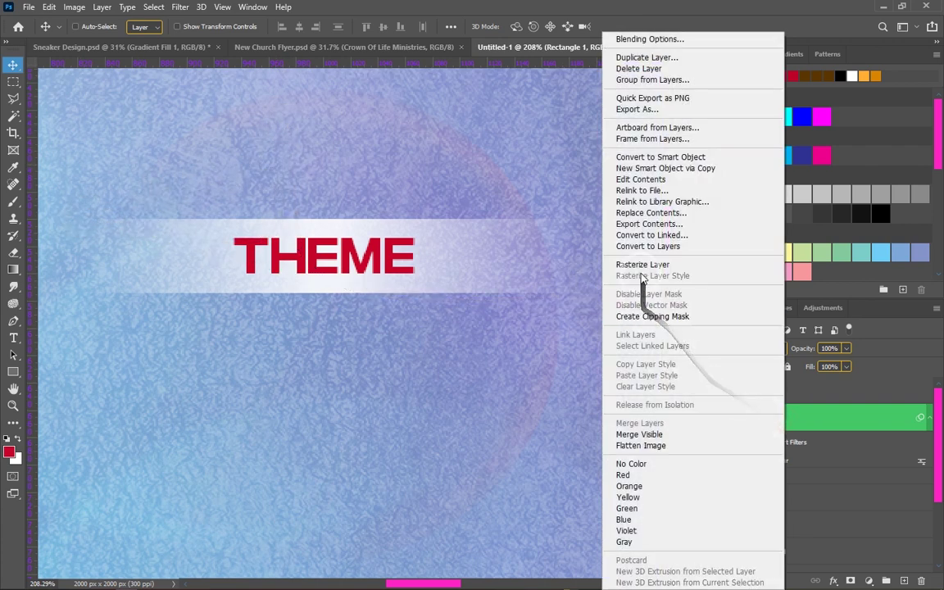
pyautogui.click(638, 157)
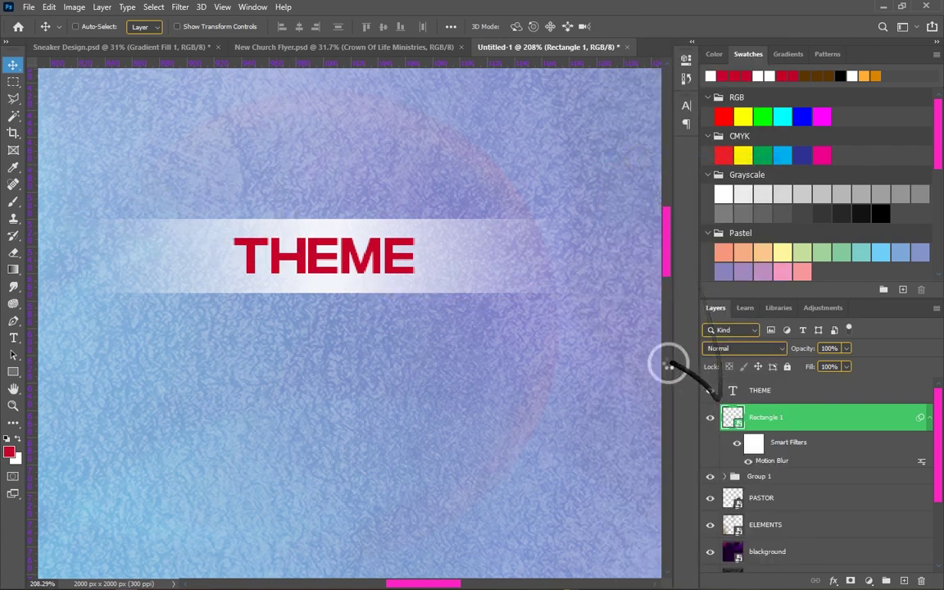
pyautogui.click(184, 7)
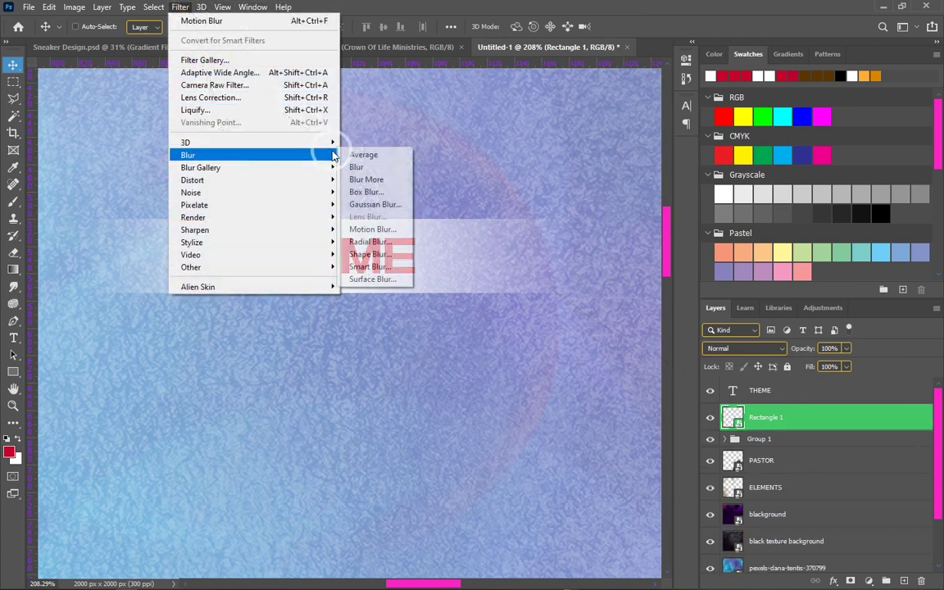
pyautogui.click(375, 229)
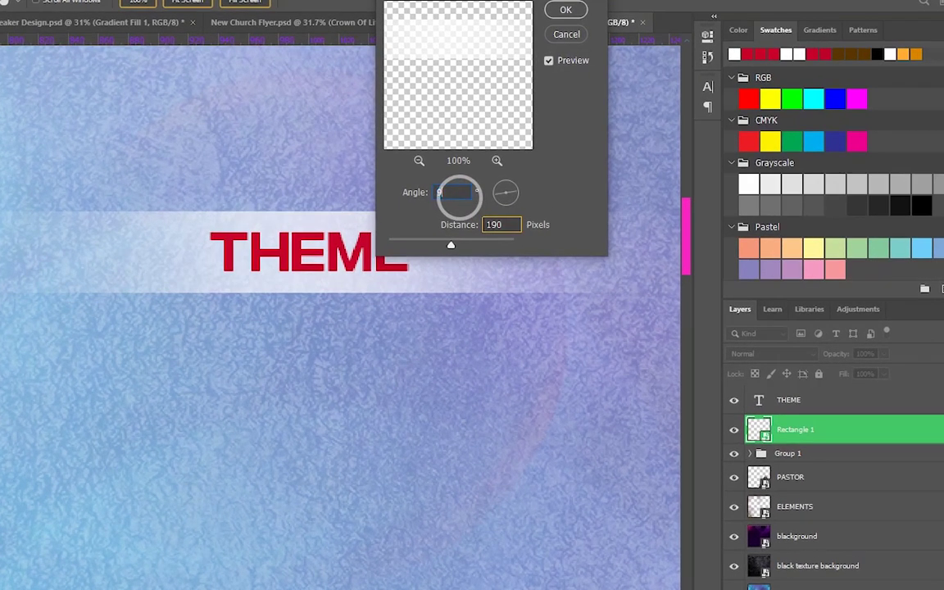
pyautogui.moveTo(505, 211); pyautogui.dragTo(503, 194)
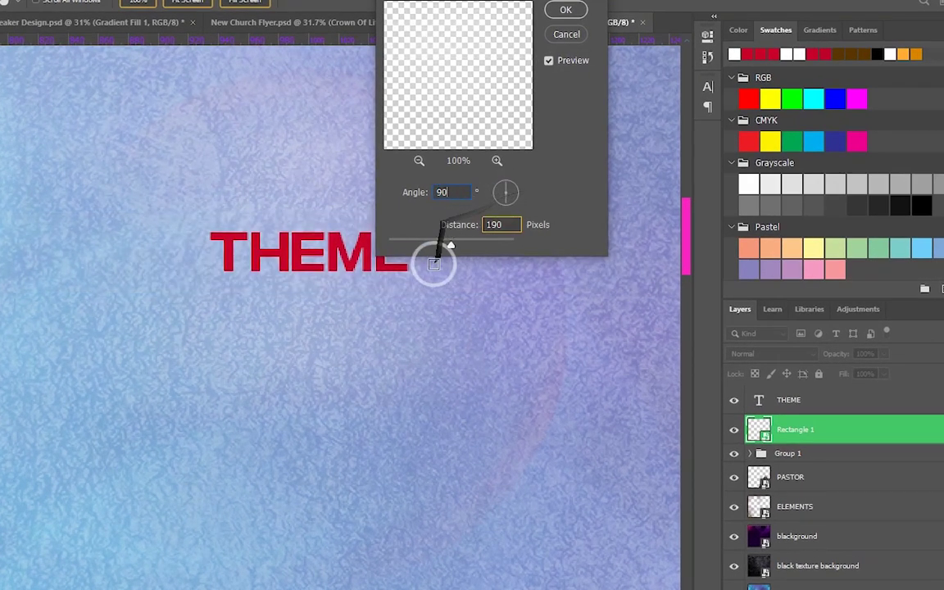
pyautogui.click(428, 244)
pyautogui.moveTo(417, 244); pyautogui.dragTo(426, 245)
pyautogui.click(563, 26)
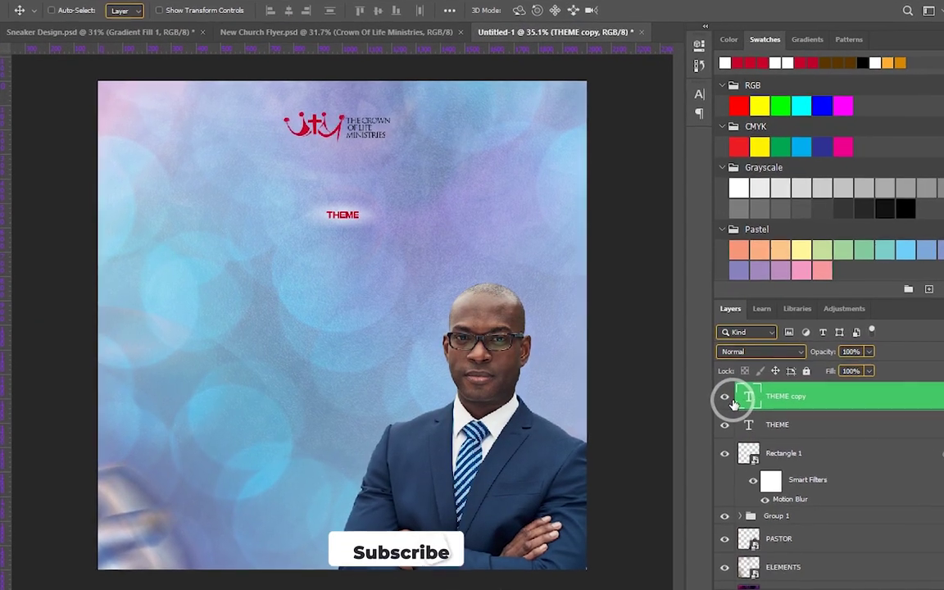
# - Nudge the THEME copy below THEME and retype its text toward XMAS HOLY SPIRIT
pyautogui.hotkey('shift', 'Down')
pyautogui.hotkey('shift', 'Down')
pyautogui.hotkey('shift', 'Down')
pyautogui.press('t')
pyautogui.click(344, 226)
pyautogui.doubleClick(339, 227)
pyautogui.write('HOLY SPIRIT')
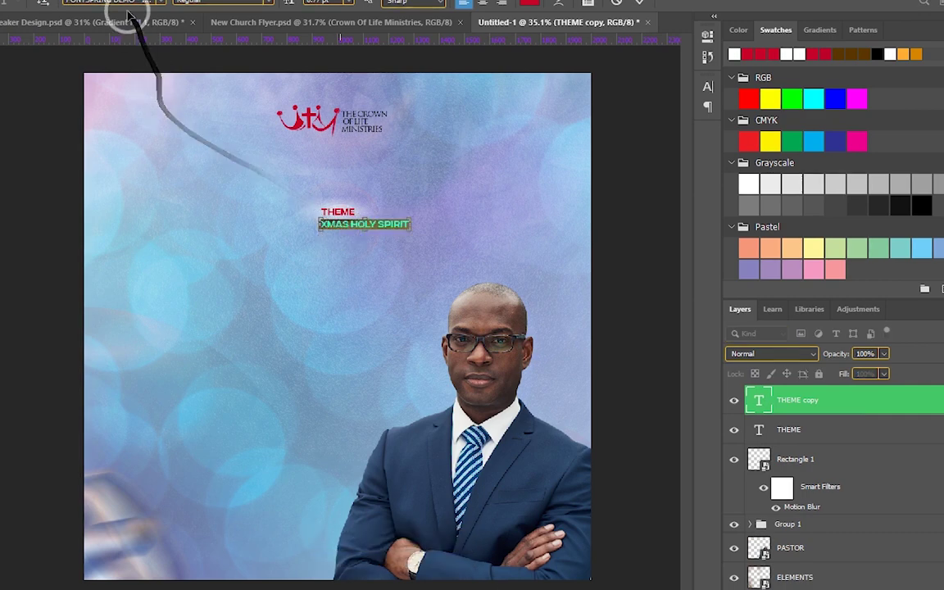
# - Set the headline font to Gobold Italic
pyautogui.click(123, 5)
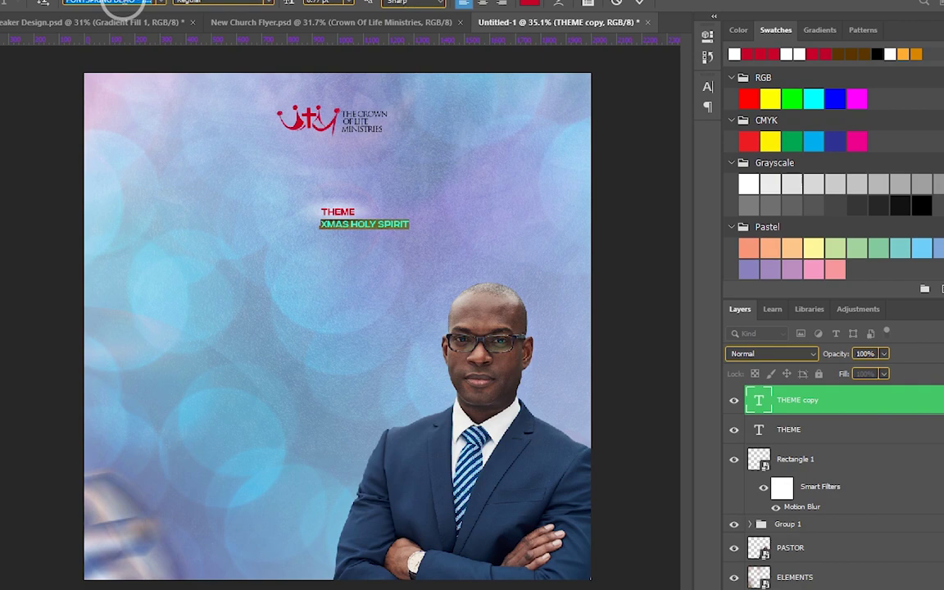
pyautogui.write('Go Bold')
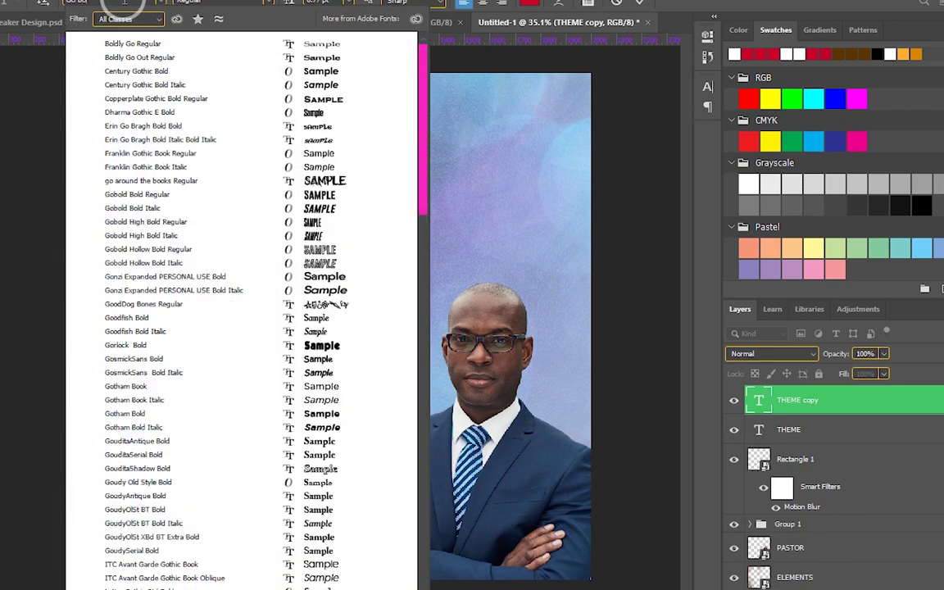
pyautogui.scroll(-4, 168, 222)
pyautogui.scroll(-2, 192, 225)
pyautogui.scroll(-1, 197, 242)
pyautogui.scroll(-3, 176, 344)
pyautogui.scroll(-2, 173, 352)
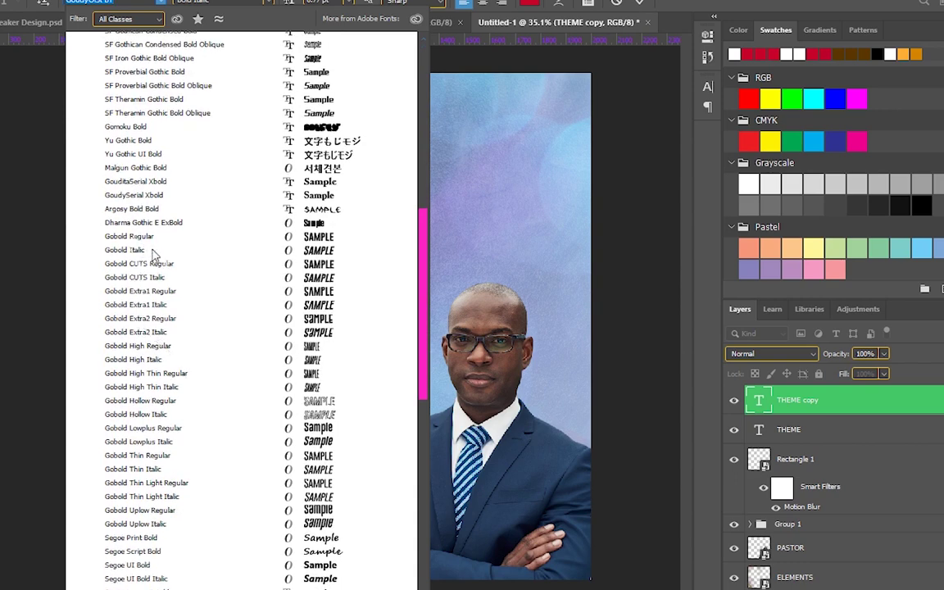
pyautogui.click(151, 251)
pyautogui.hotkey('ctrl', 'Return')
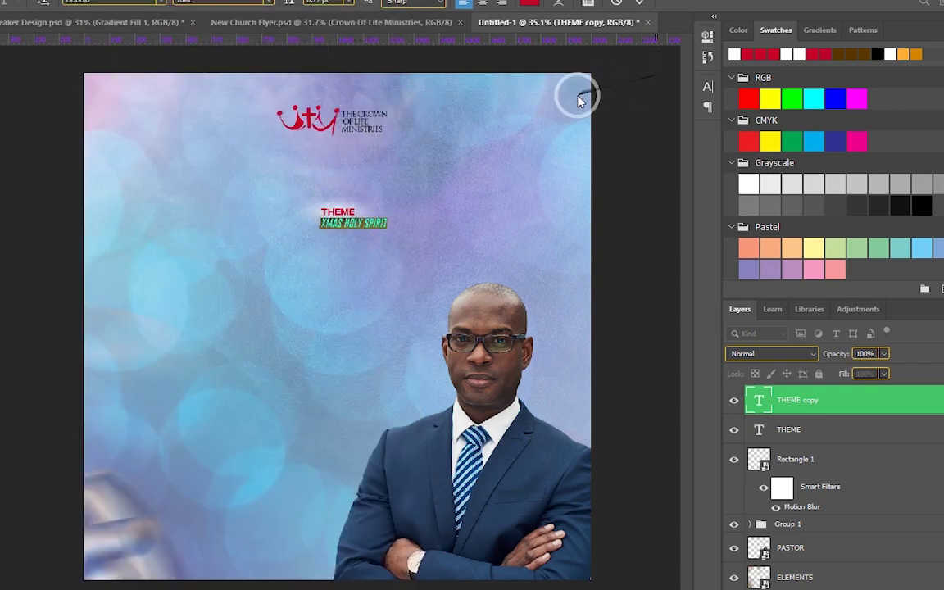
# - Give the headline 26.91 pt size and -80 tracking, then duplicate the layer
pyautogui.click(707, 87)
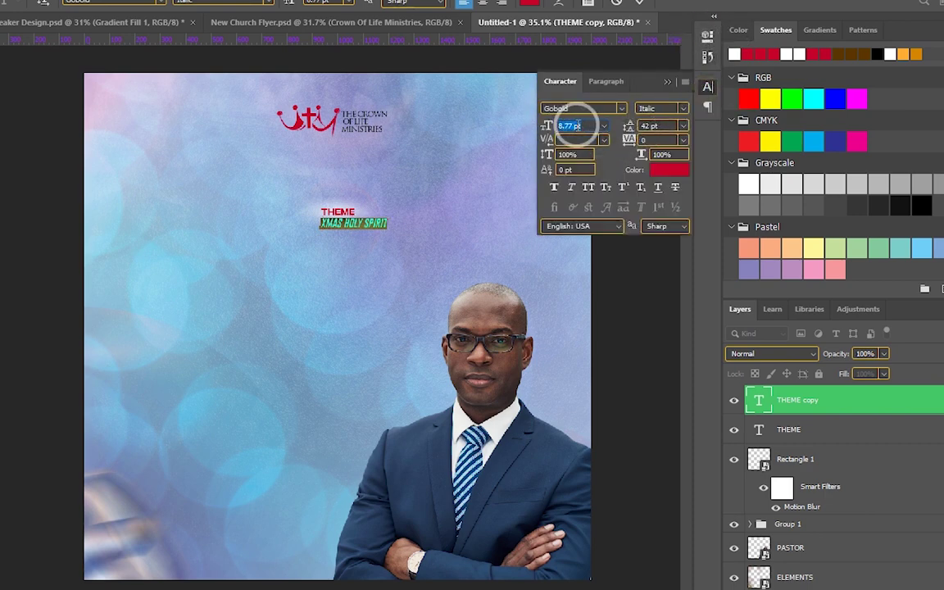
pyautogui.write('26.91')
pyautogui.press('Return')
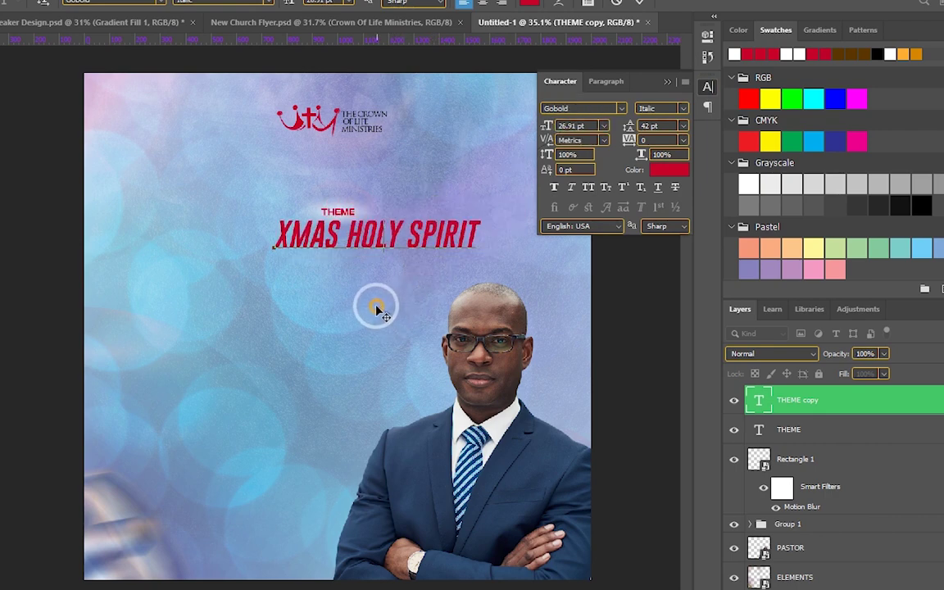
pyautogui.click(651, 126)
pyautogui.write('-80')
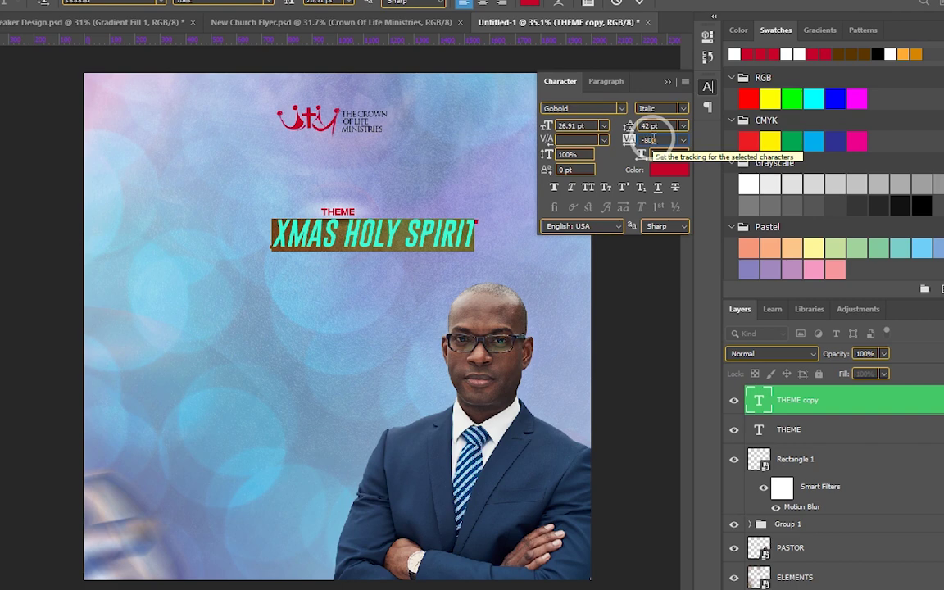
pyautogui.press('Tab')
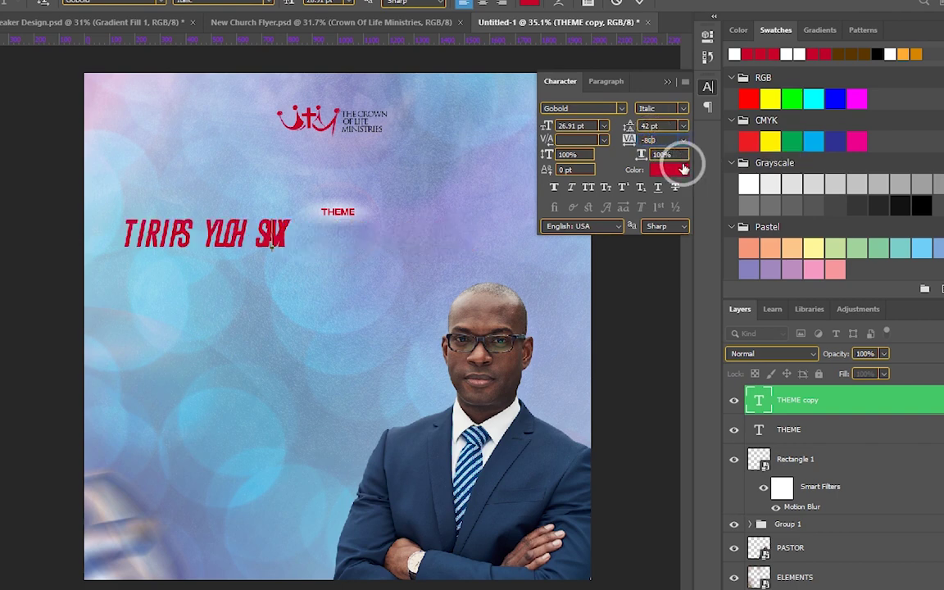
pyautogui.click(379, 275)
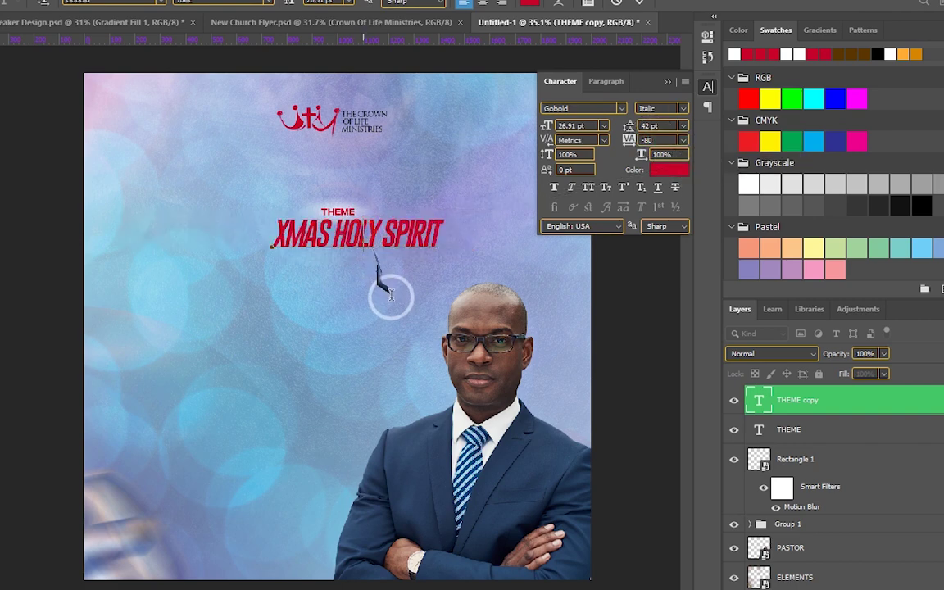
pyautogui.hotkey('ctrl', 'a')
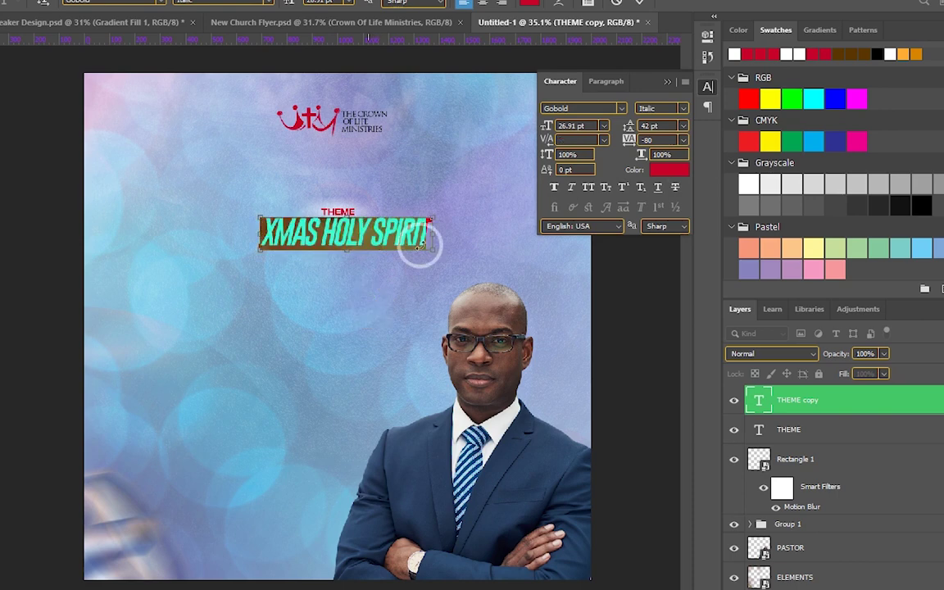
pyautogui.click(635, 4)
pyautogui.click(707, 86)
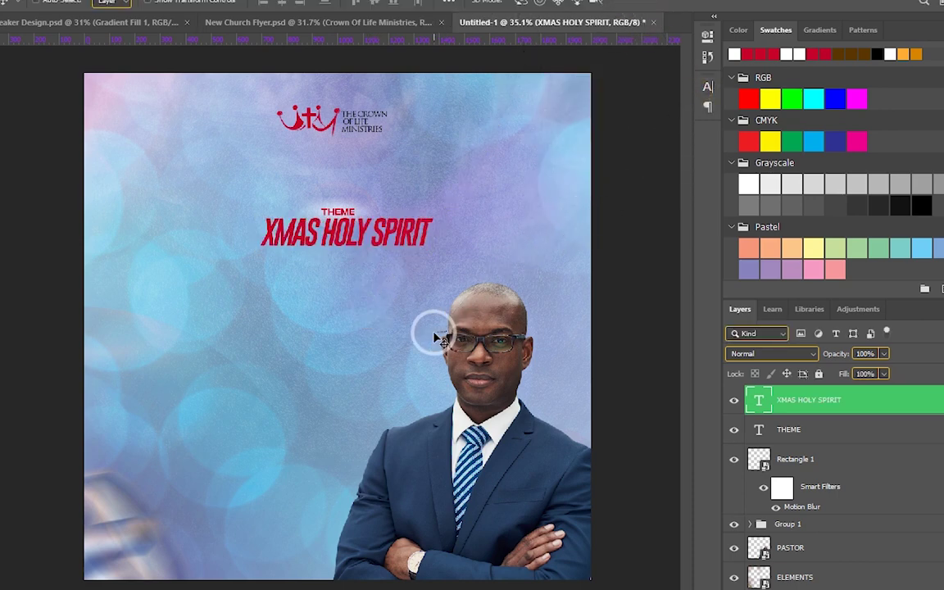
pyautogui.hotkey('ctrl', 'j')
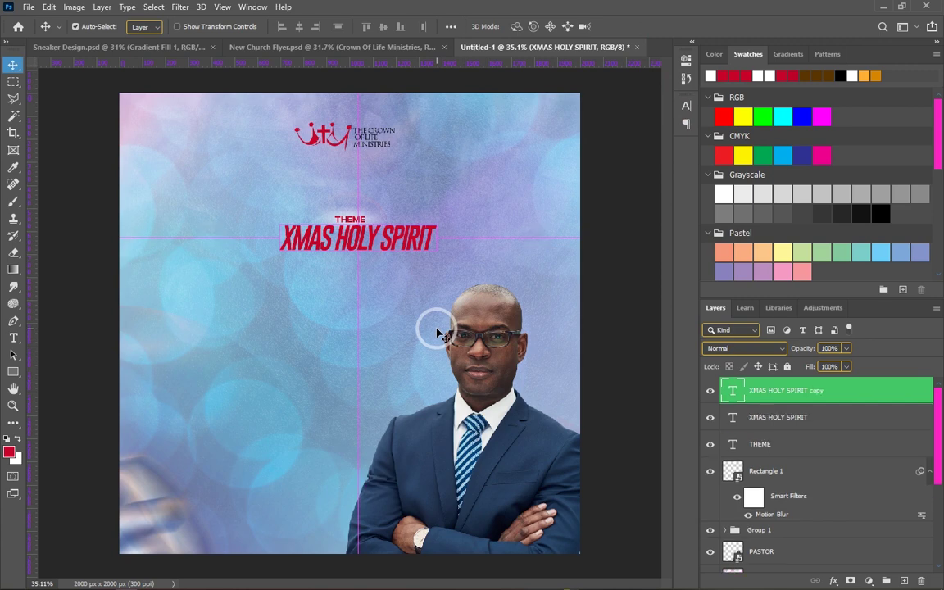
# - Move the duplicate down, retype it as ENCOUNTER and enlarge it to 57.66 pt
pyautogui.moveTo(438, 333); pyautogui.dragTo(439, 361)
pyautogui.write('ENCOUNTER')
pyautogui.hotkey('ctrl', 'a')
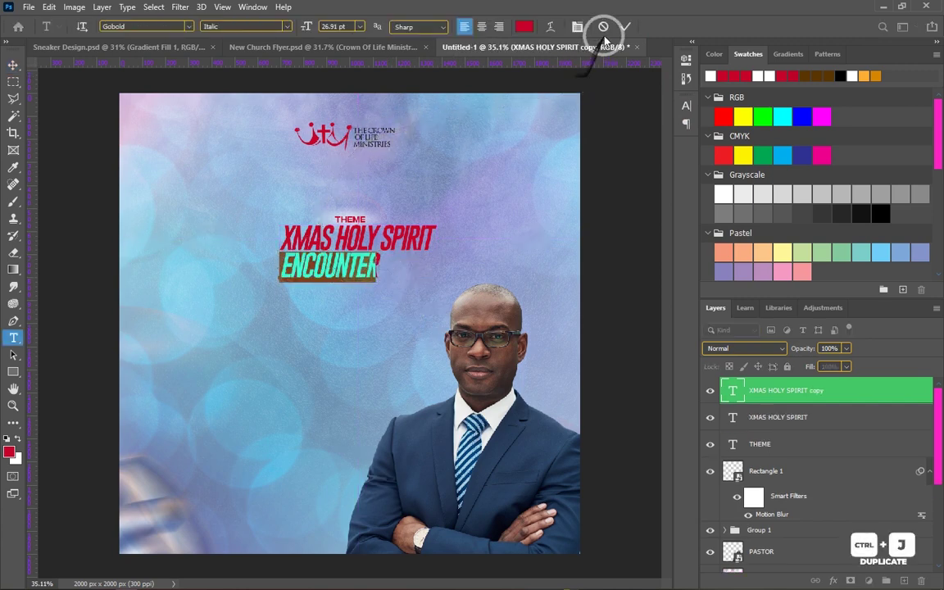
pyautogui.click(578, 26)
pyautogui.click(571, 137)
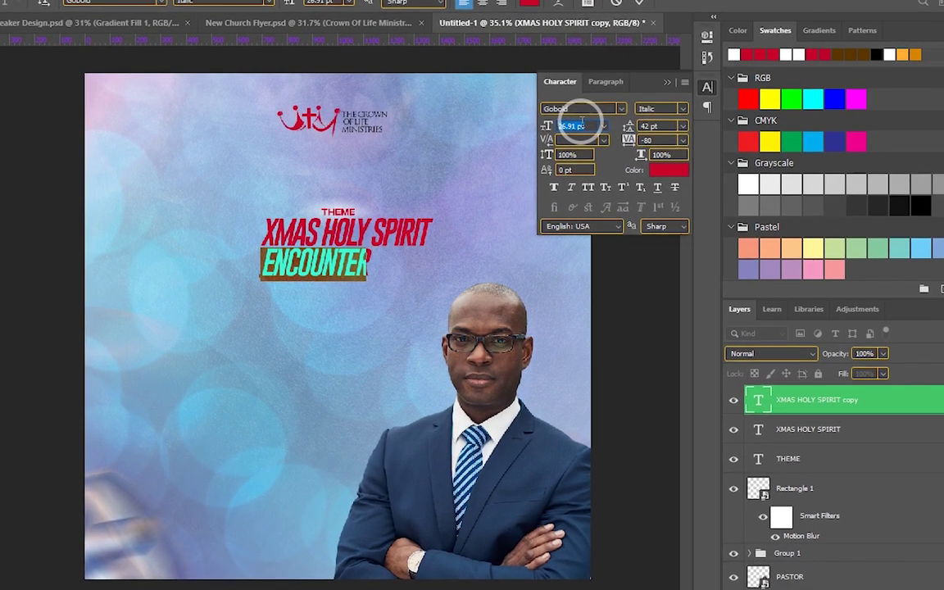
pyautogui.press('BackSpace')
pyautogui.write('66')
pyautogui.press('Return')
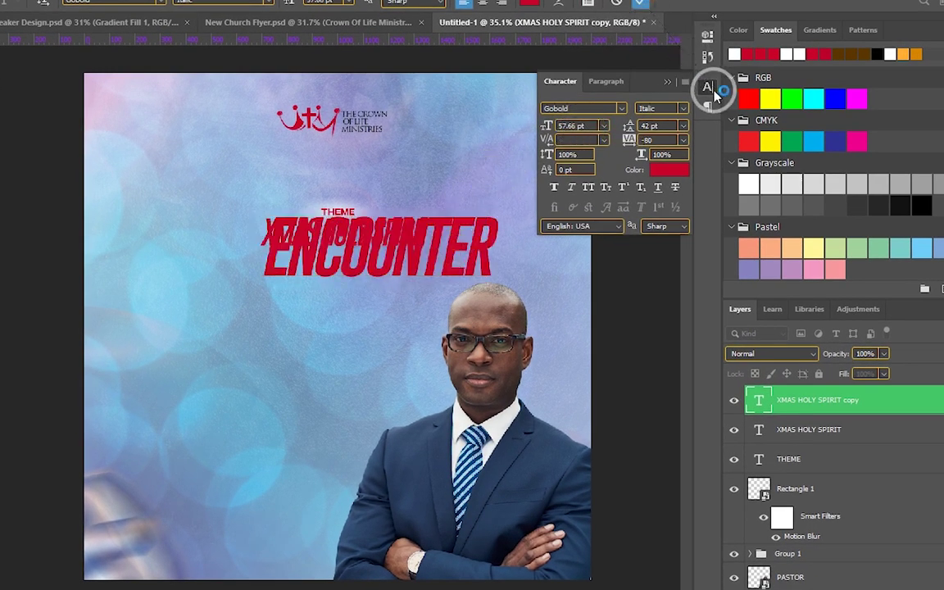
pyautogui.click(715, 94)
# - Centre ENCOUNTER horizontally on the canvas and nudge it snugly beneath XMAS HOLY SPIRIT
pyautogui.press('v')
pyautogui.moveTo(587, 105); pyautogui.dragTo(594, 115)
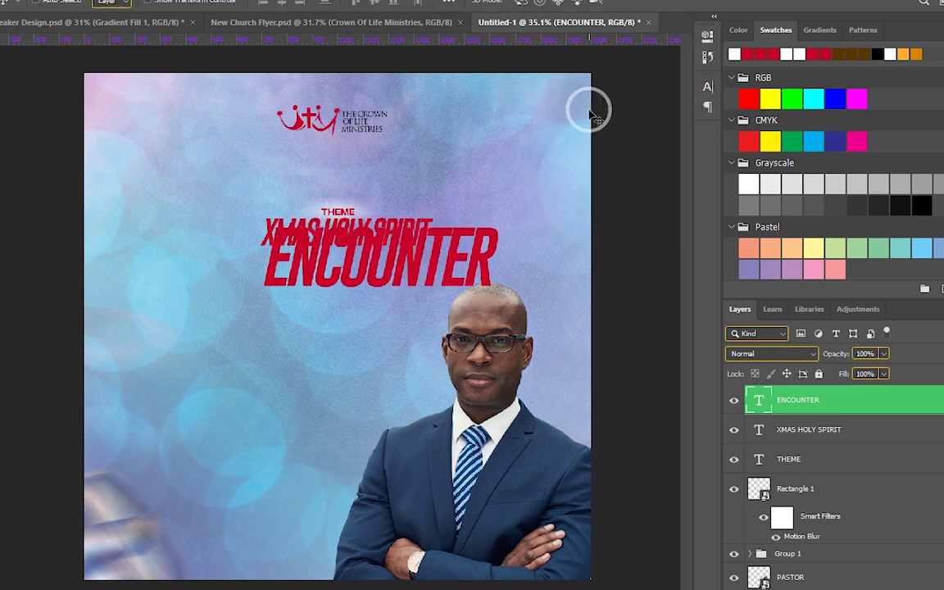
pyautogui.hotkey('ctrl', 'a')
pyautogui.click(296, 28)
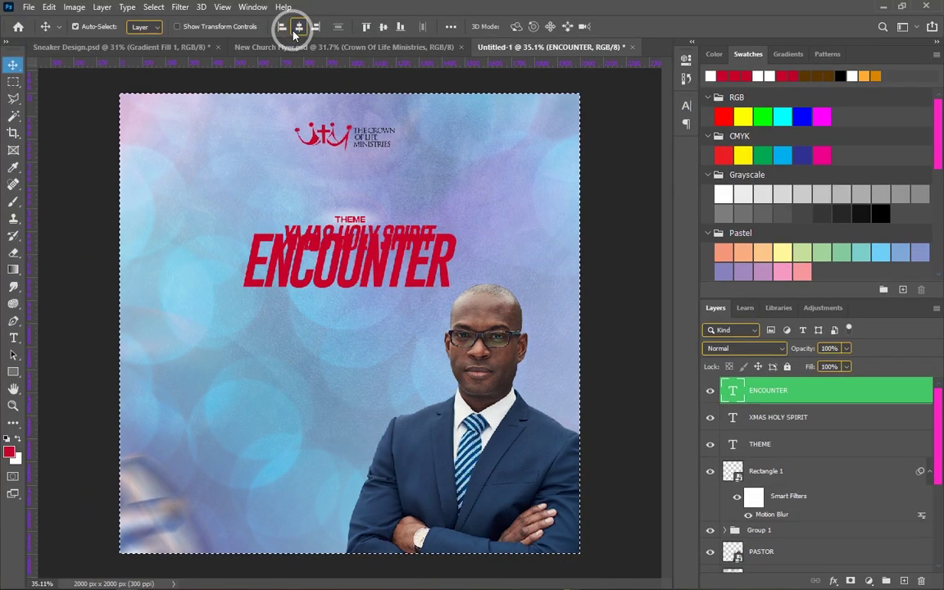
pyautogui.hotkey('ctrl', 'd')
pyautogui.hotkey('shift', 'Down')
pyautogui.hotkey('shift', 'Down')
pyautogui.hotkey('shift', 'Down')
pyautogui.hotkey('shift', 'Down')
pyautogui.hotkey('shift', 'Down')
pyautogui.hotkey('shift', 'Down')
pyautogui.hotkey('shift', 'Down')
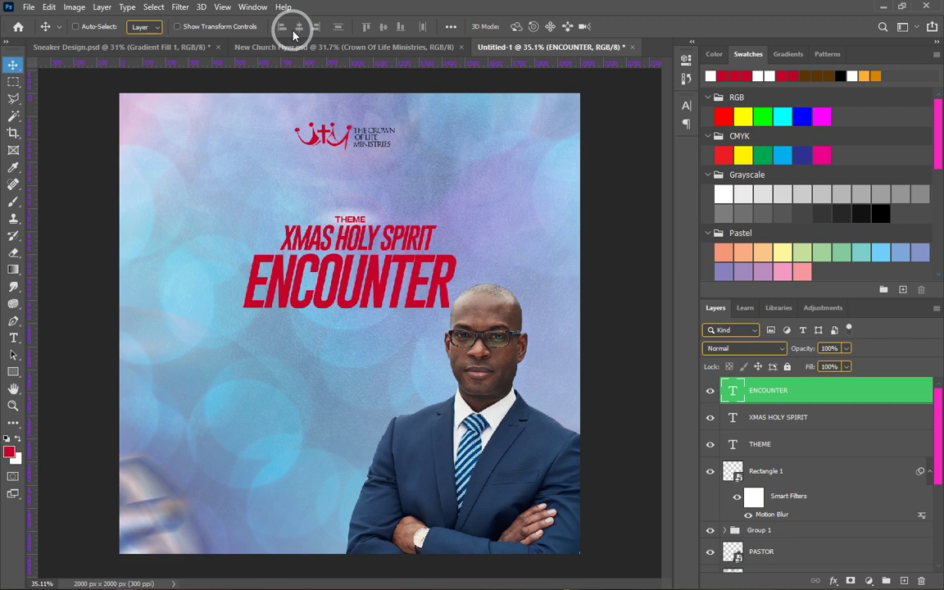
pyautogui.hotkey('shift', 'Up')
pyautogui.hotkey('shift', 'Up')
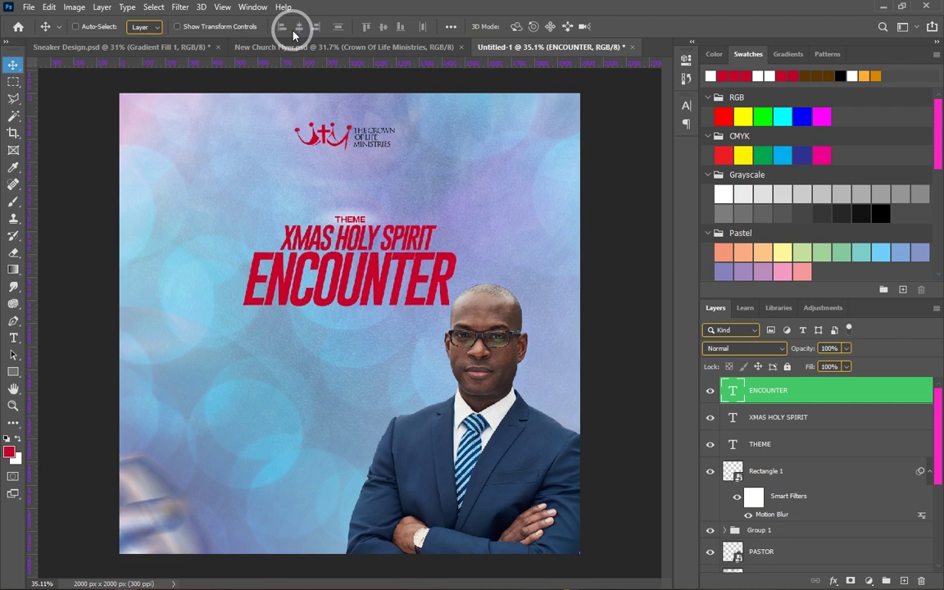
pyautogui.rightClick(366, 233)
pyautogui.click(397, 240)
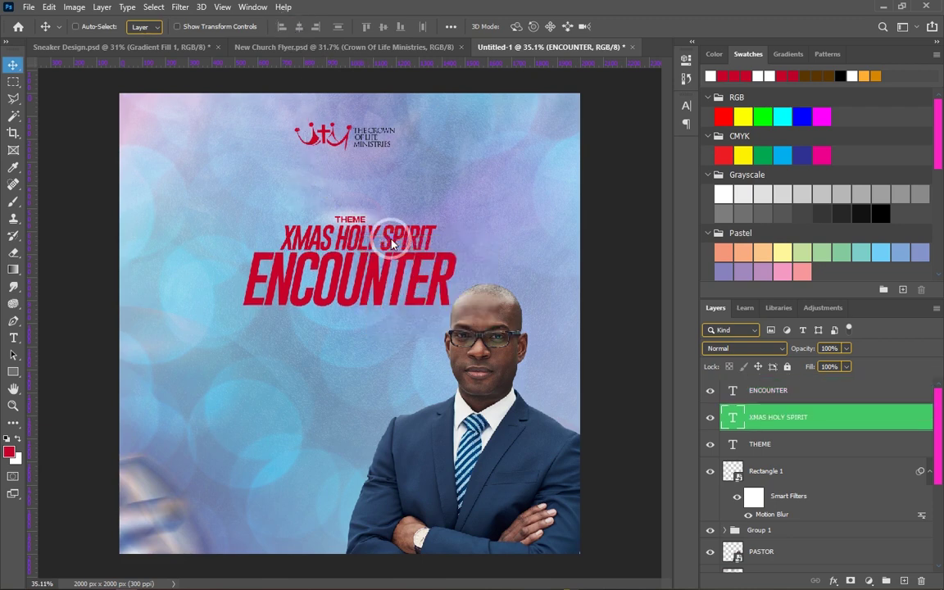
# - Stretch XMAS HOLY SPIRIT wider on both sides to span ENCOUNTER
pyautogui.hotkey('ctrl', 't')
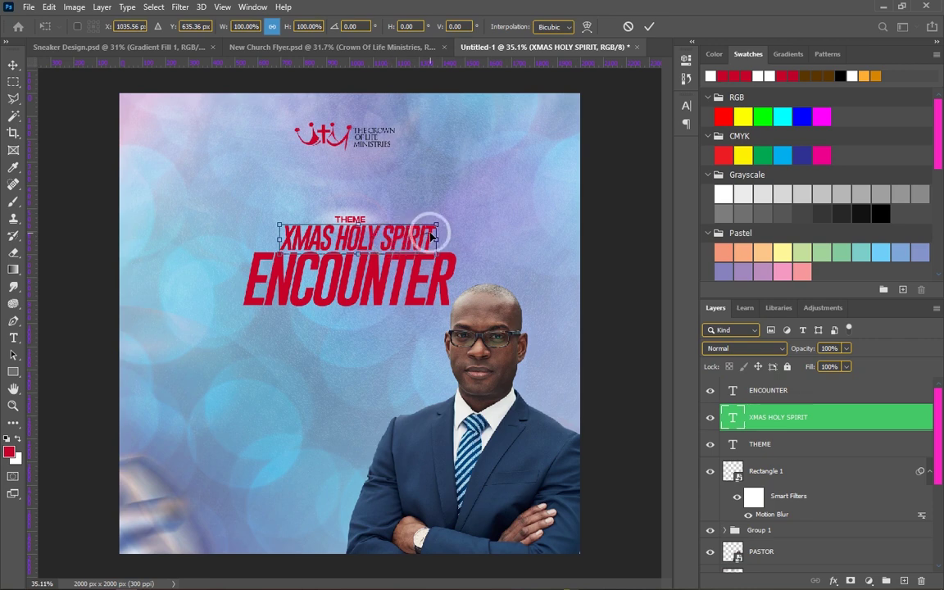
pyautogui.moveTo(440, 238); pyautogui.dragTo(464, 238)
pyautogui.moveTo(279, 237); pyautogui.dragTo(256, 241)
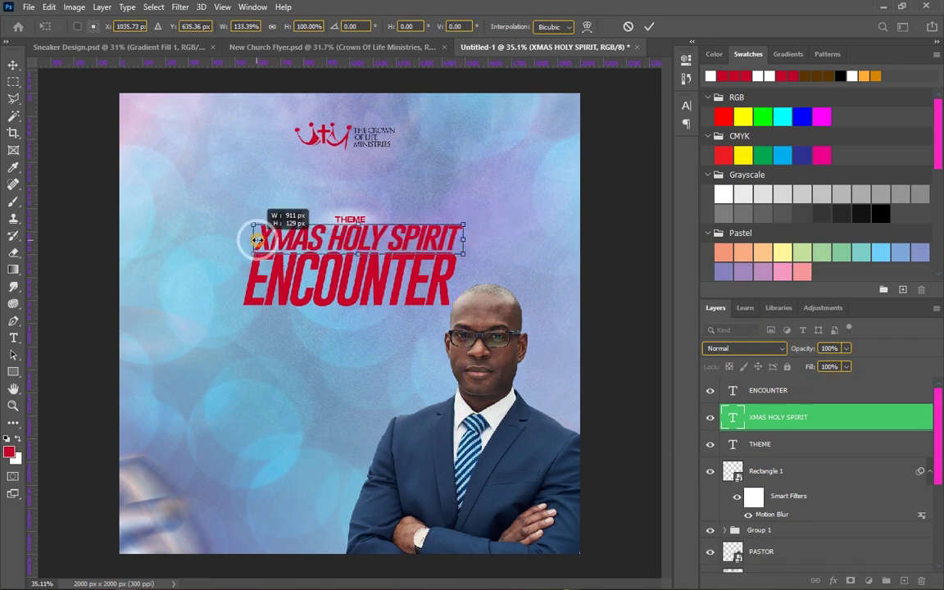
pyautogui.press('Return')
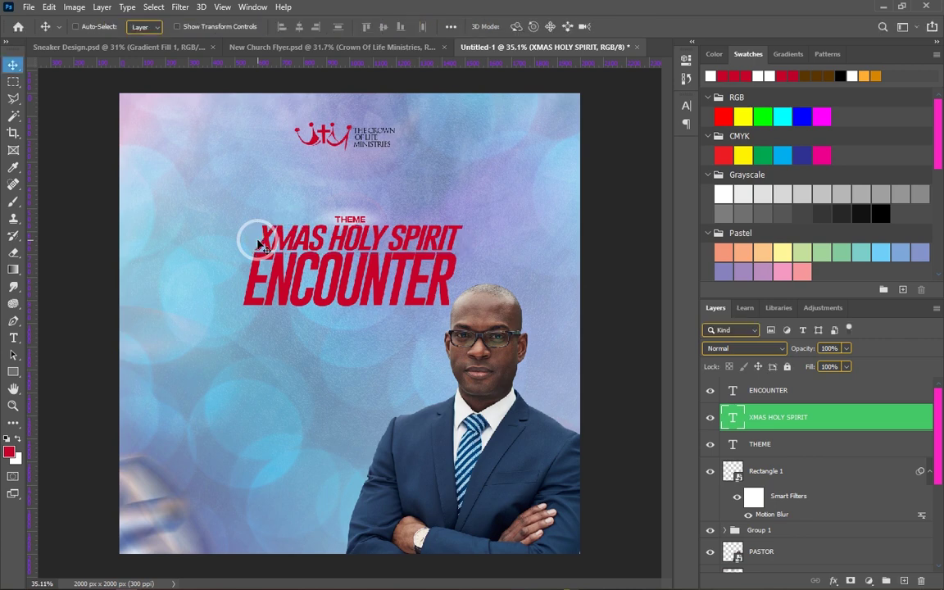
# - Duplicate the XMAS HOLY SPIRIT layer and move the copy up the layer stack
pyautogui.scroll(-1, 348, 237)
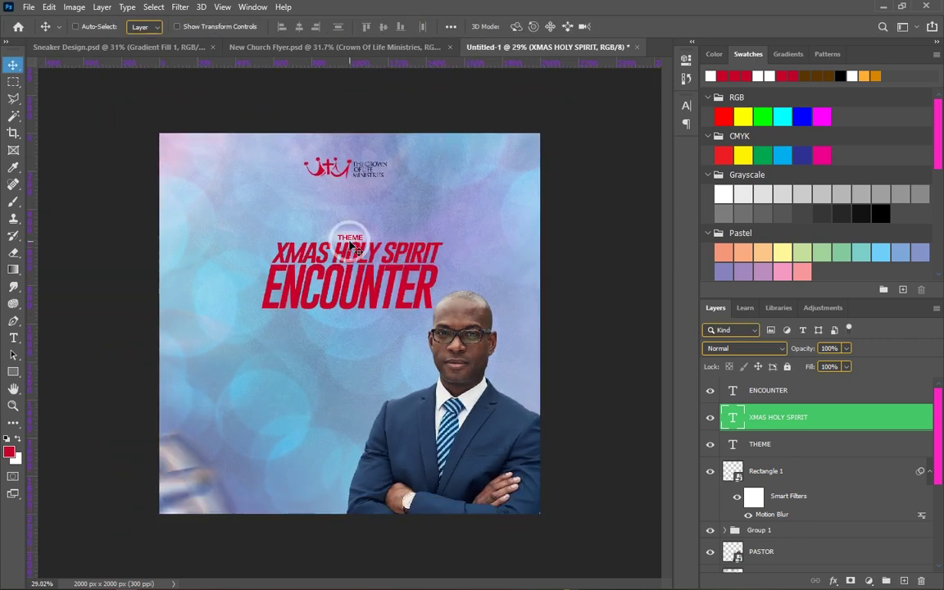
pyautogui.scroll(2, 352, 245)
pyautogui.scroll(1, 354, 248)
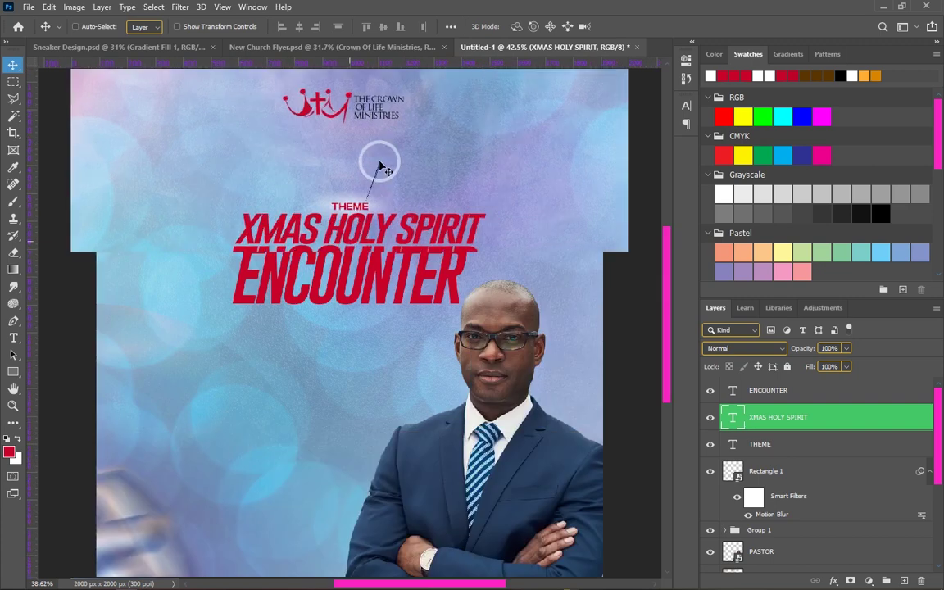
pyautogui.rightClick(368, 224)
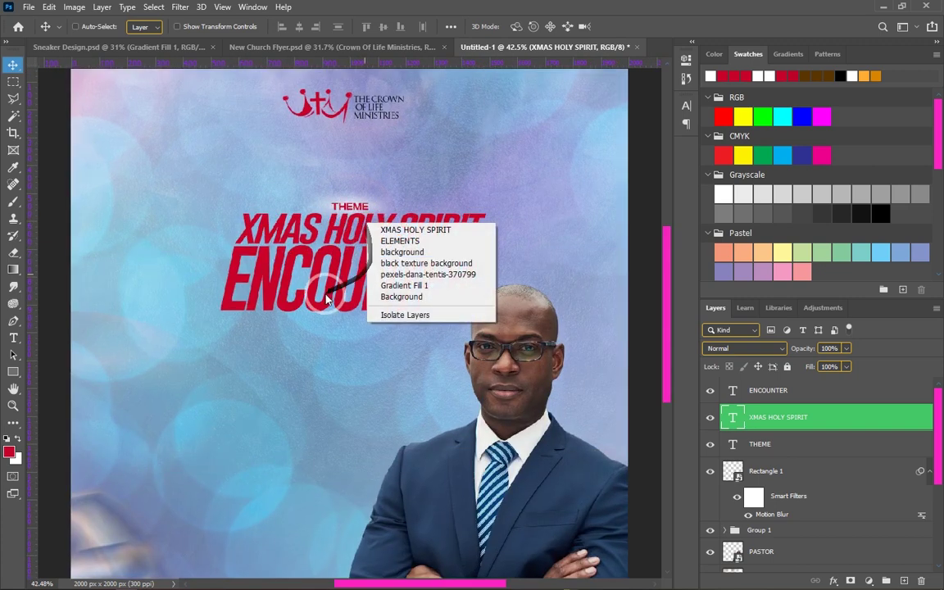
pyautogui.rightClick(352, 217)
pyautogui.click(361, 225)
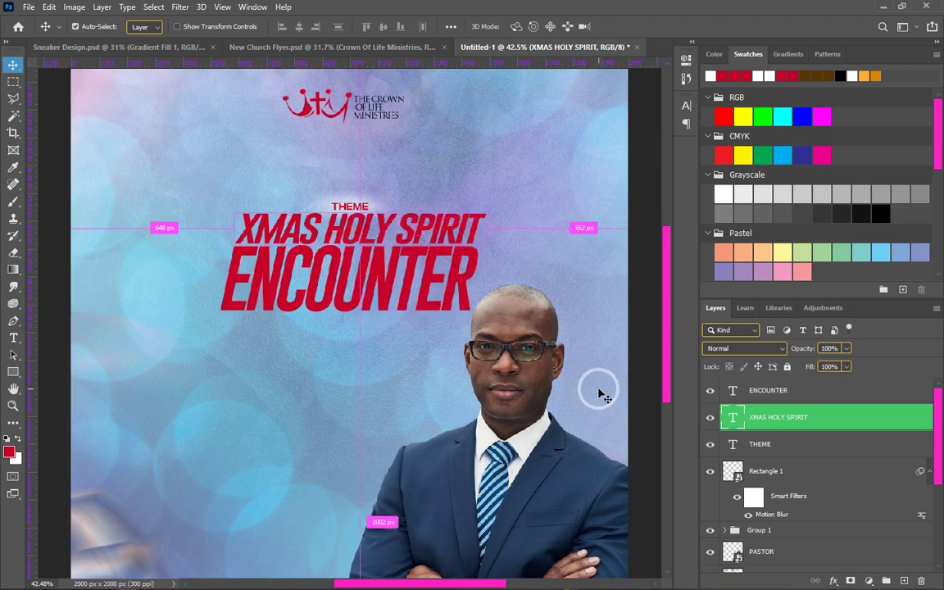
pyautogui.hotkey('ctrl', 'j')
pyautogui.moveTo(821, 419); pyautogui.dragTo(818, 381)
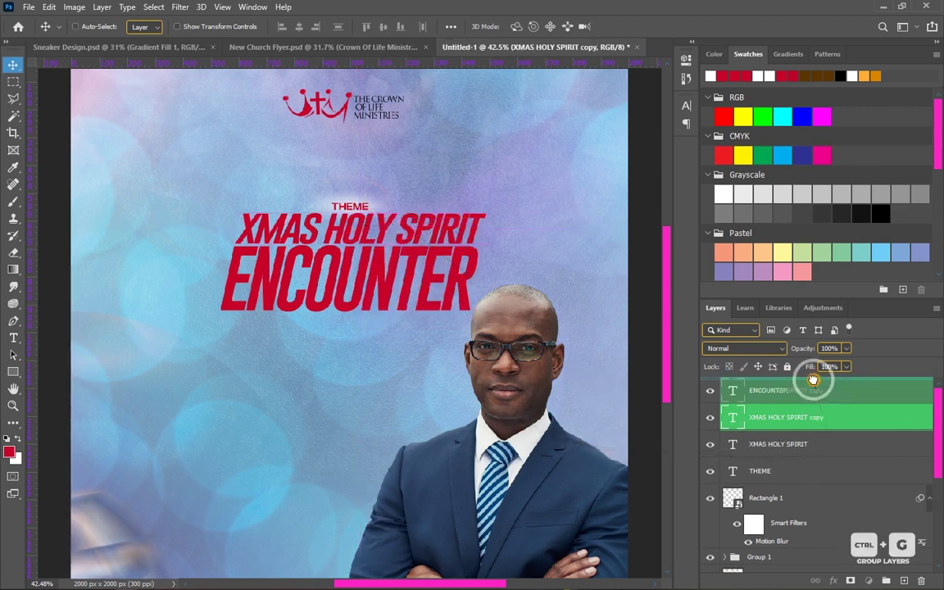
# - Move the copied line below ENCOUNTER, retype it as SERVICES and colour it white
pyautogui.moveTo(379, 233); pyautogui.dragTo(361, 358)
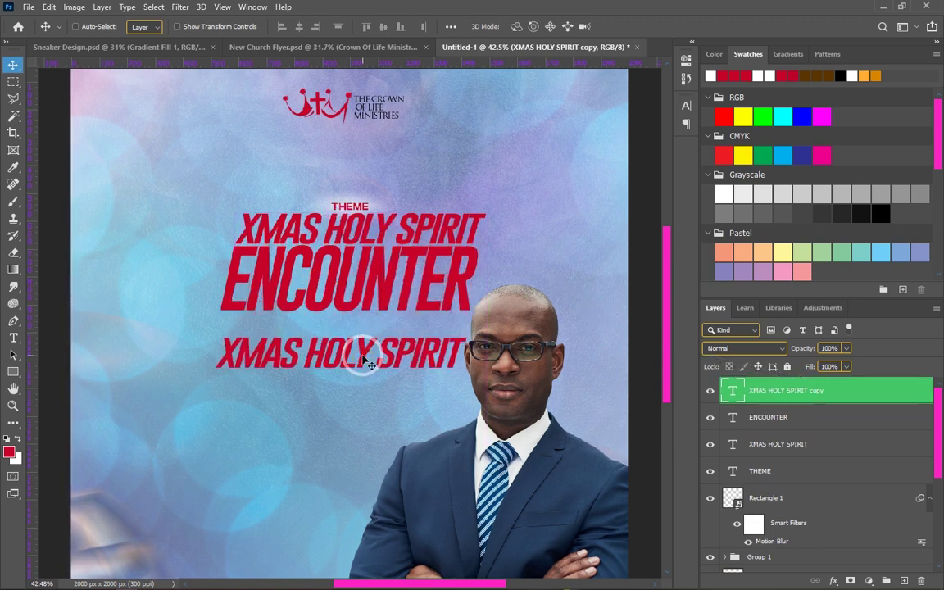
pyautogui.doubleClick(358, 351)
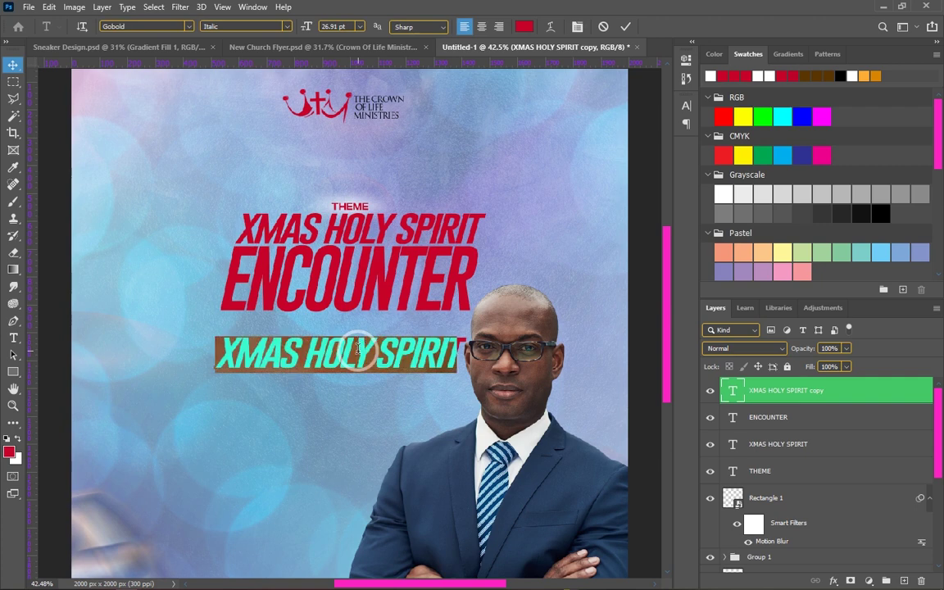
pyautogui.write('SERVICES')
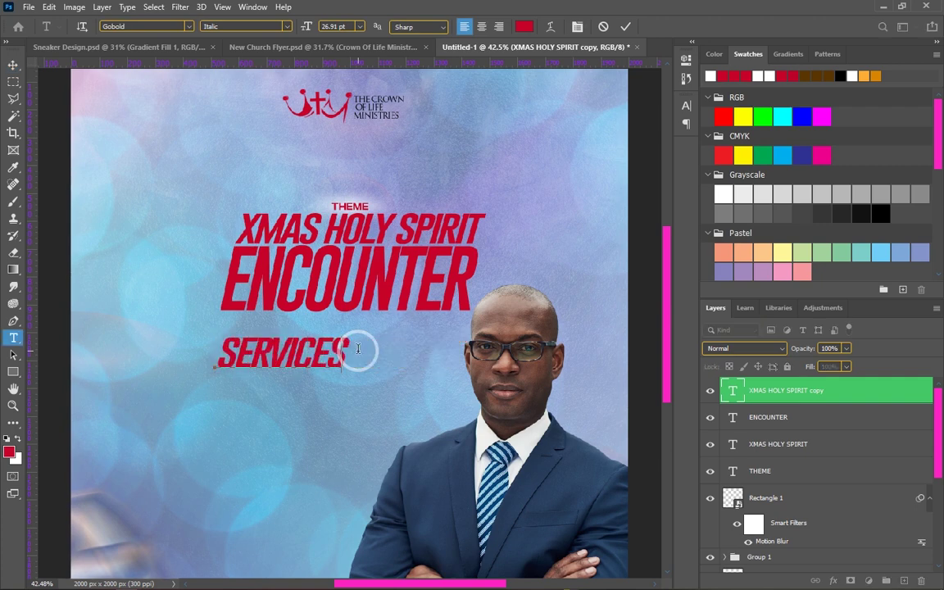
pyautogui.doubleClick(352, 348)
pyautogui.click(524, 27)
pyautogui.click(594, 344)
pyautogui.click(892, 336)
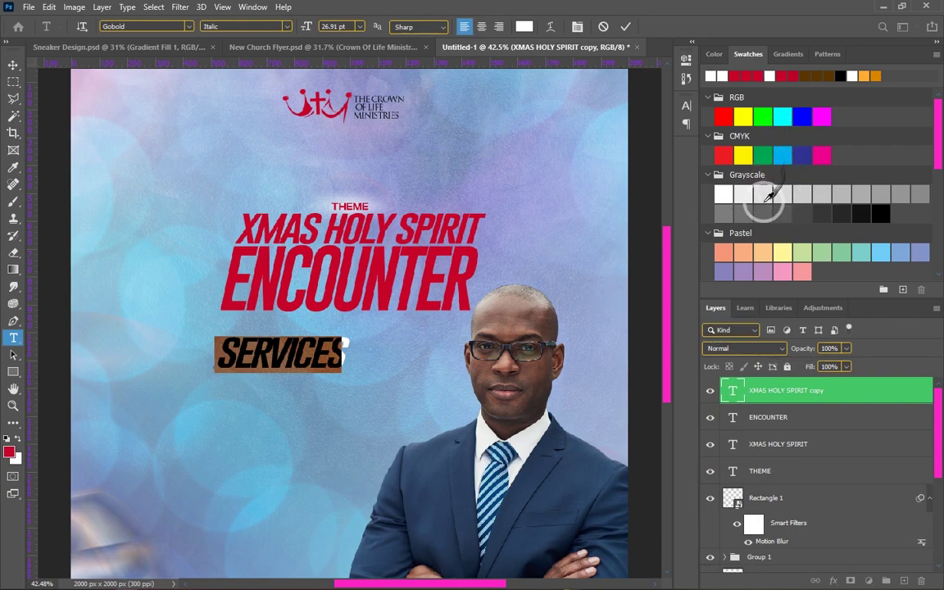
# - Set SERVICES to 11 pt with 1220 tracking and position it just under ENCOUNTER
pyautogui.click(686, 105)
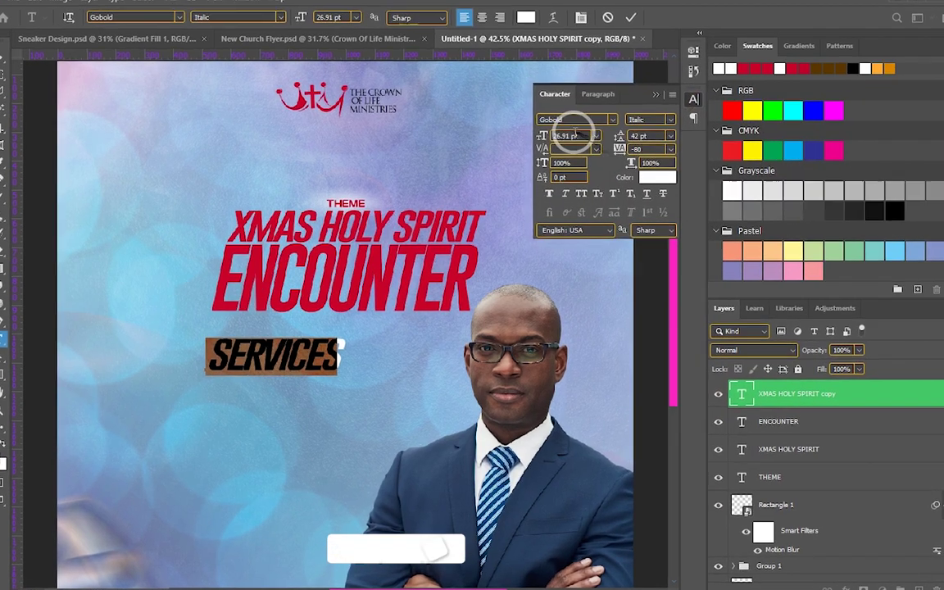
pyautogui.click(567, 141)
pyautogui.write('11')
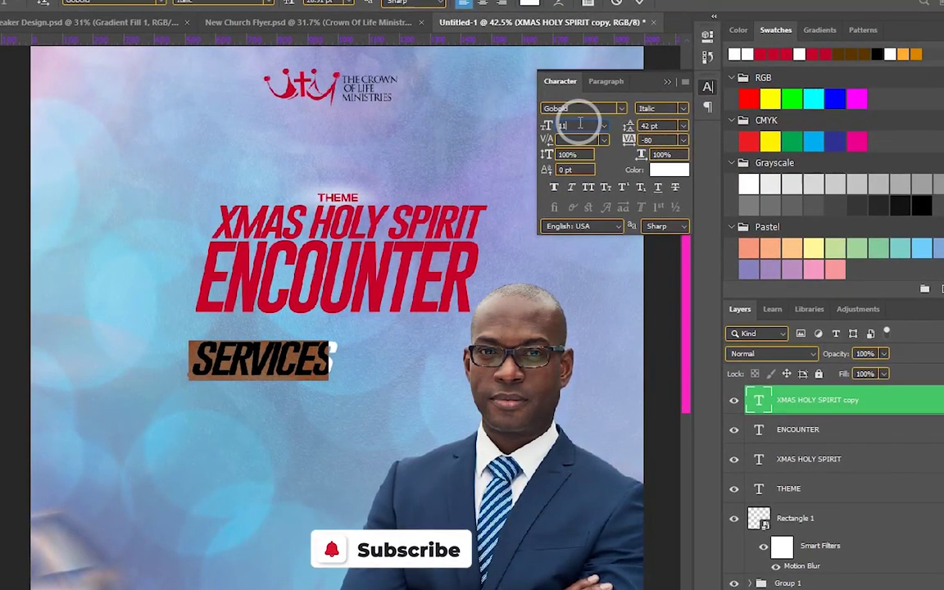
pyautogui.press('Return')
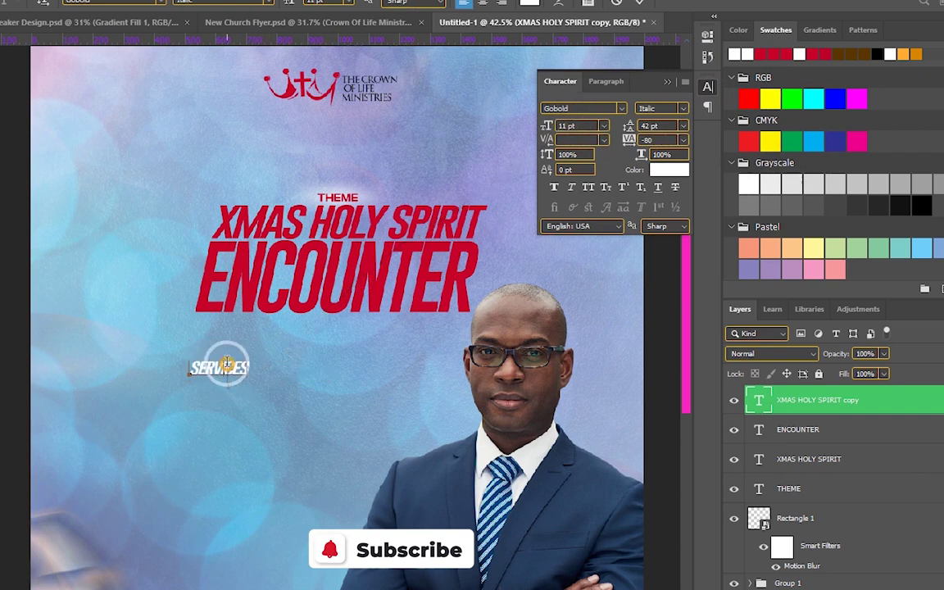
pyautogui.moveTo(336, 385); pyautogui.dragTo(386, 362)
pyautogui.click(658, 140)
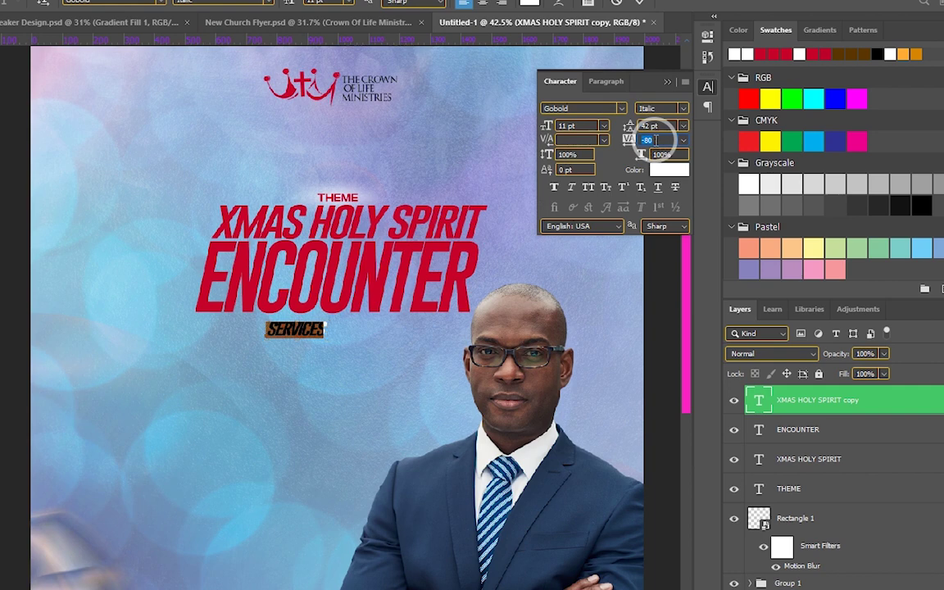
pyautogui.write('122')
pyautogui.press('Return')
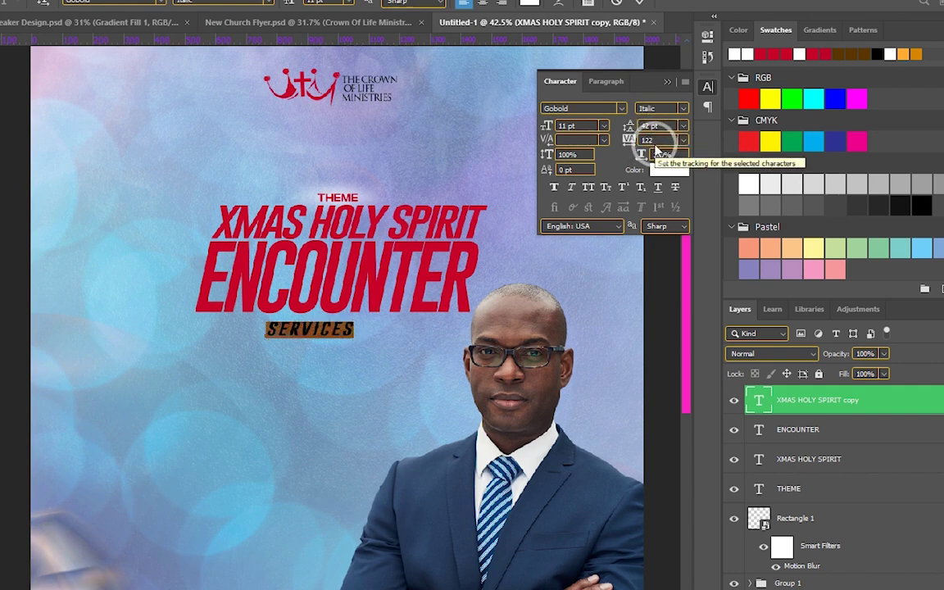
pyautogui.write('0')
pyautogui.press('Return')
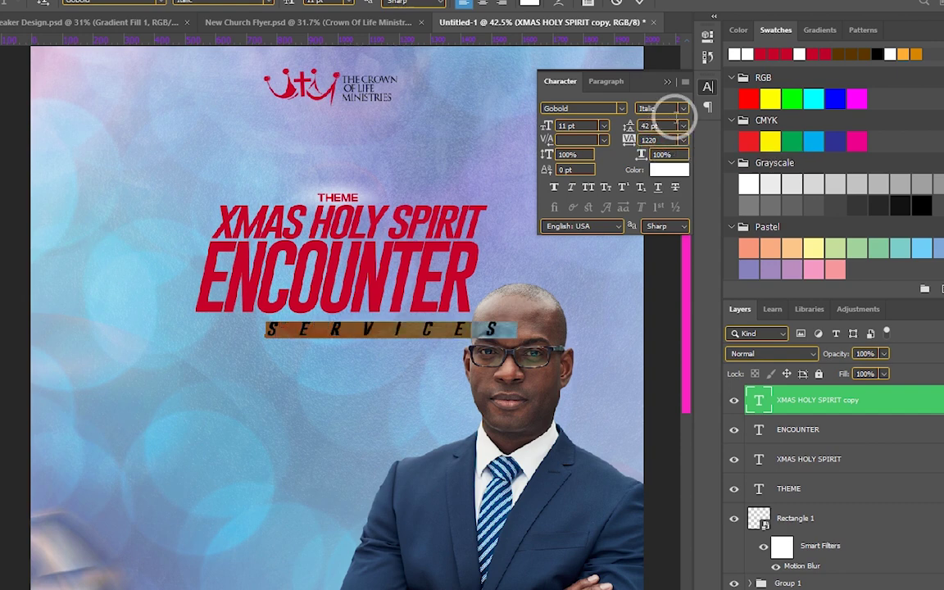
pyautogui.click(643, 4)
pyautogui.click(706, 87)
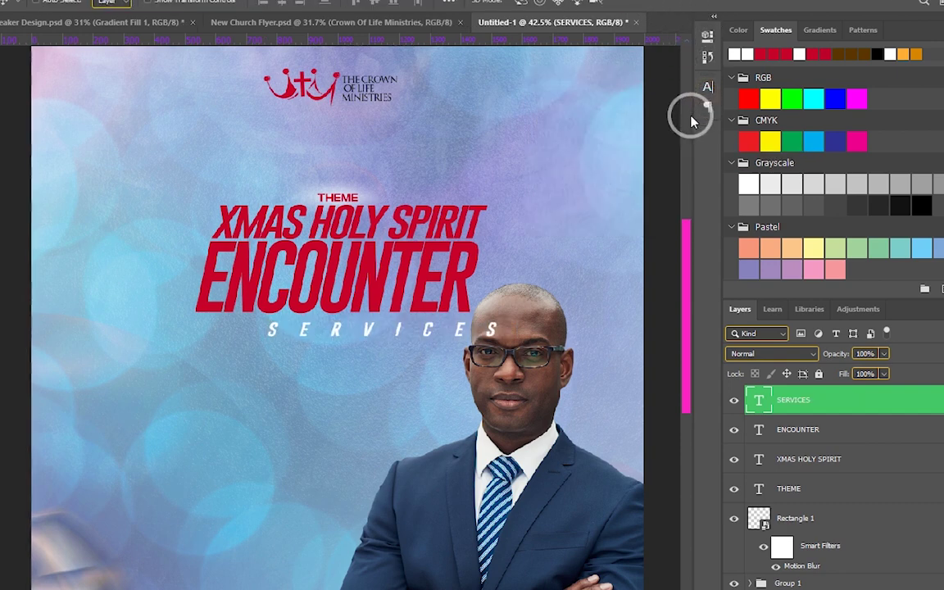
pyautogui.hotkey('shift', 'Left')
pyautogui.hotkey('shift', 'Left')
pyautogui.hotkey('shift', 'Left')
pyautogui.hotkey('shift', 'Left')
pyautogui.hotkey('shift', 'Left')
pyautogui.hotkey('shift', 'Left')
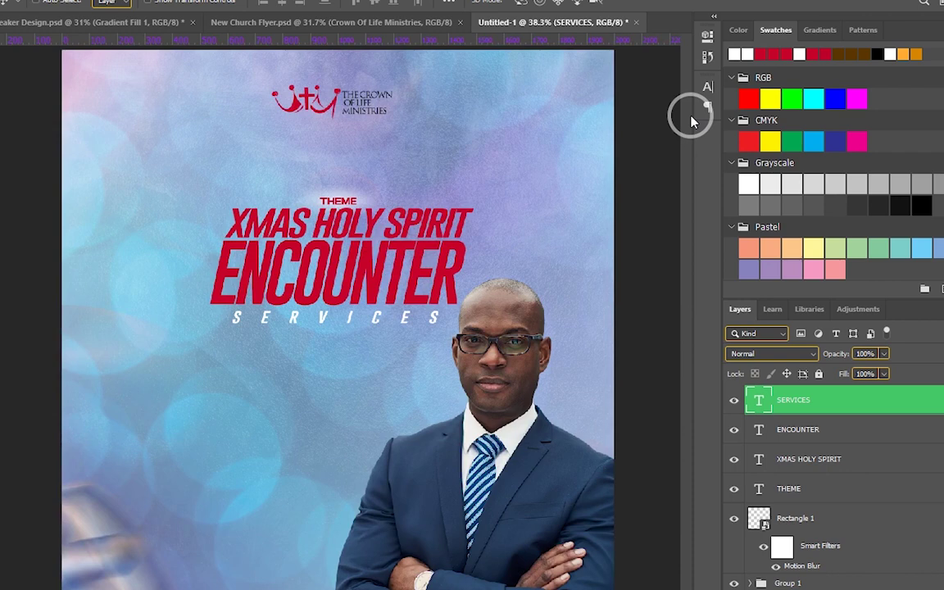
# - Select the ENCOUNTER layer from the canvas right-click layer list
pyautogui.rightClick(352, 324)
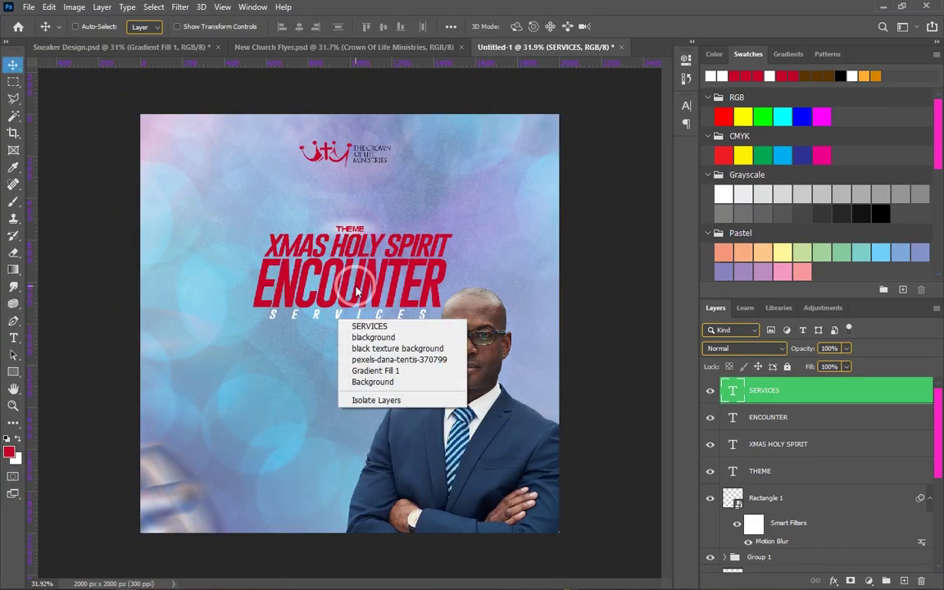
pyautogui.click(356, 291)
pyautogui.rightClick(374, 284)
pyautogui.click(392, 292)
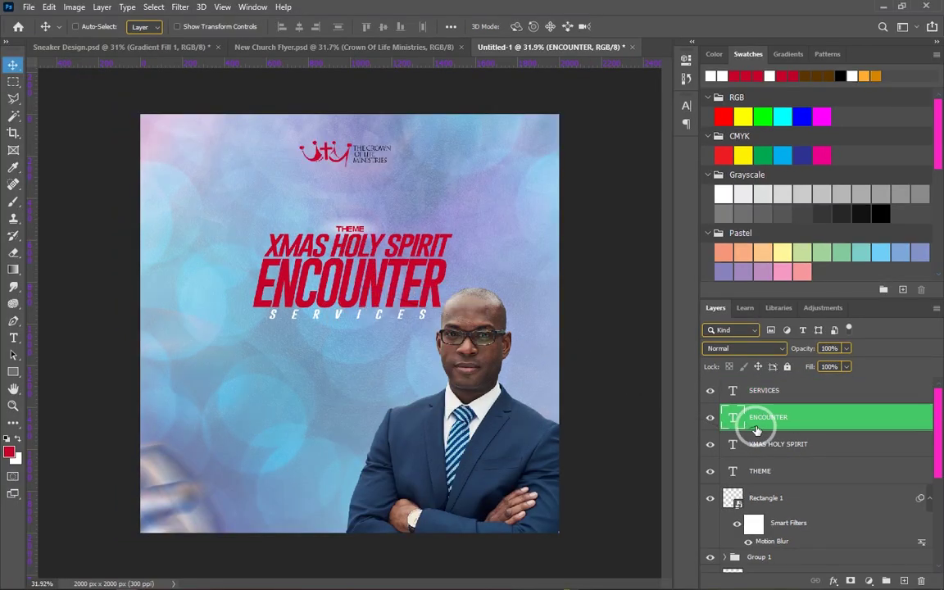
# - Duplicate ENCOUNTER, retype it as SUNDAY 7TH AUGUST and colour it #ffffff
pyautogui.hotkey('ctrl', 'j')
pyautogui.doubleClick(311, 399)
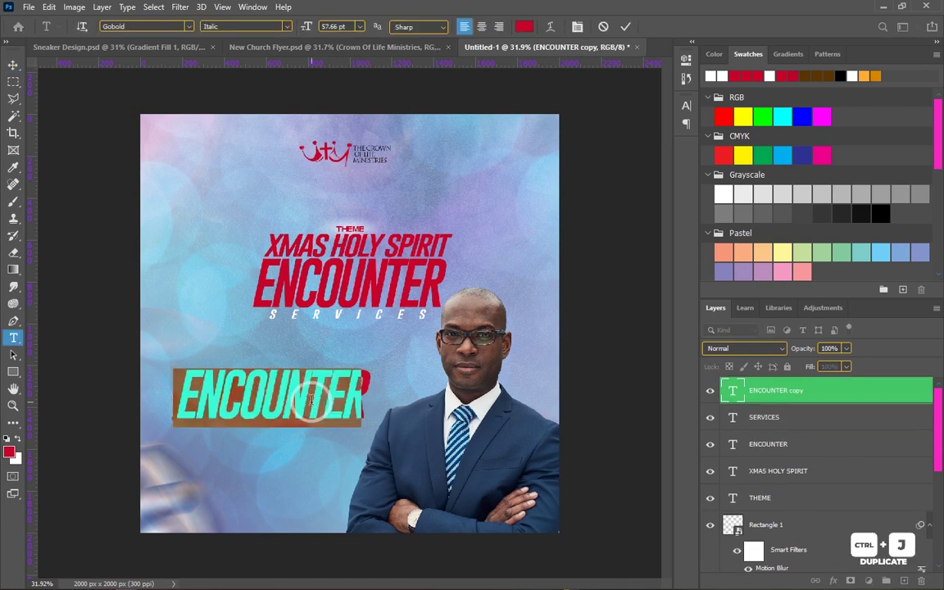
pyautogui.write('SUNDAY')
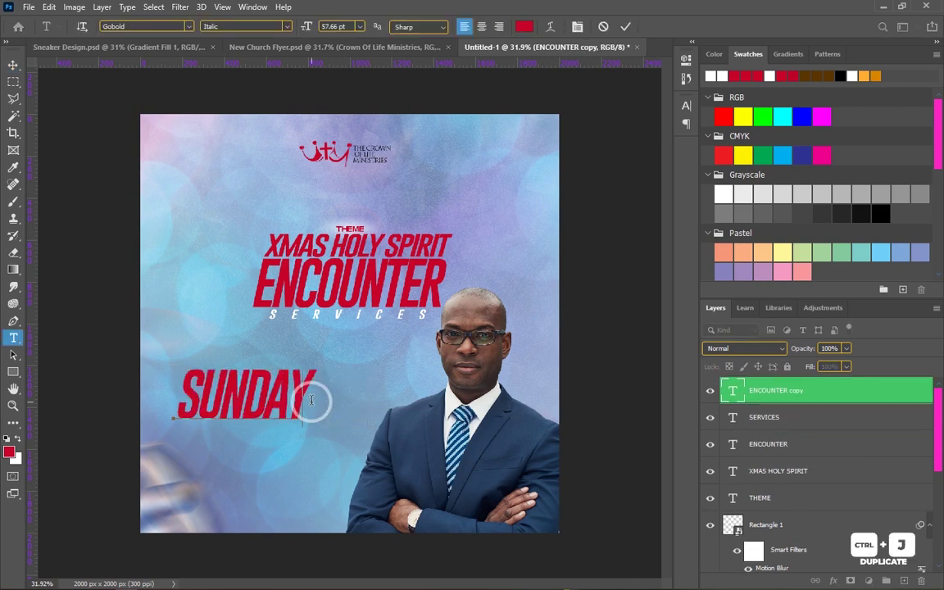
pyautogui.write(' 7TH AUG')
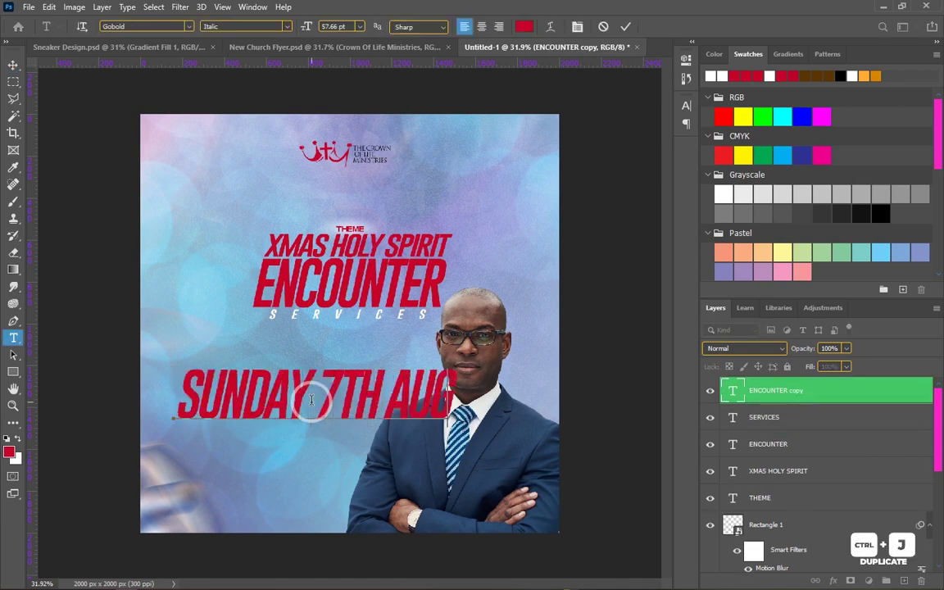
pyautogui.write('UST, 8')
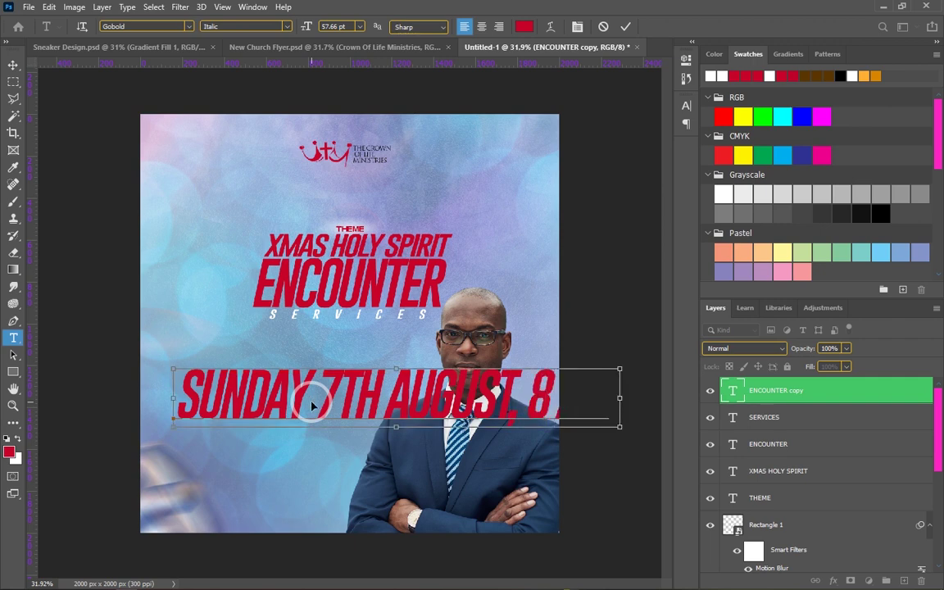
pyautogui.hotkey('ctrl', 'a')
pyautogui.click(525, 26)
pyautogui.write('ffffff')
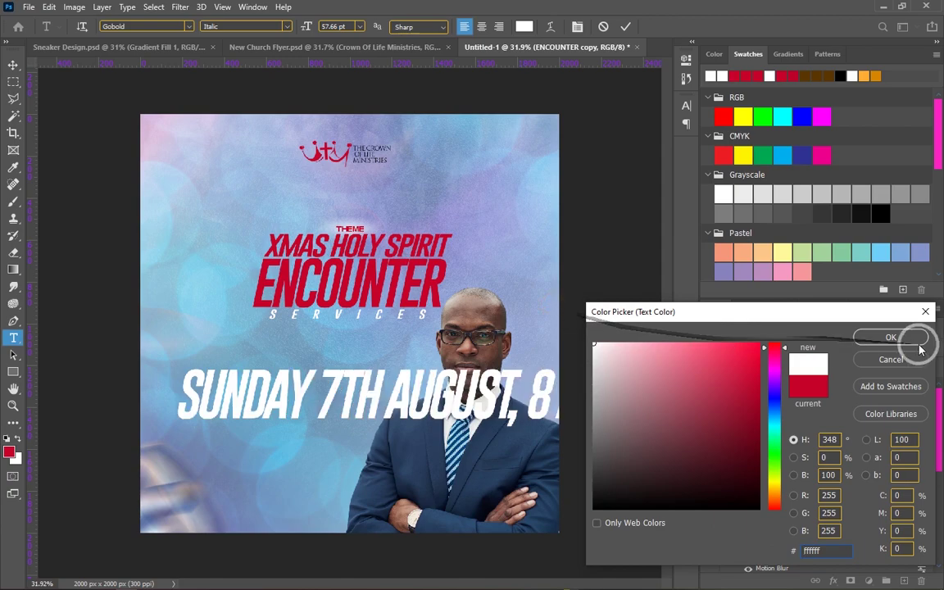
pyautogui.click(890, 337)
pyautogui.click(521, 395)
# - Set the date line's font to Integral CF Regular
pyautogui.hotkey('ctrl', 'a')
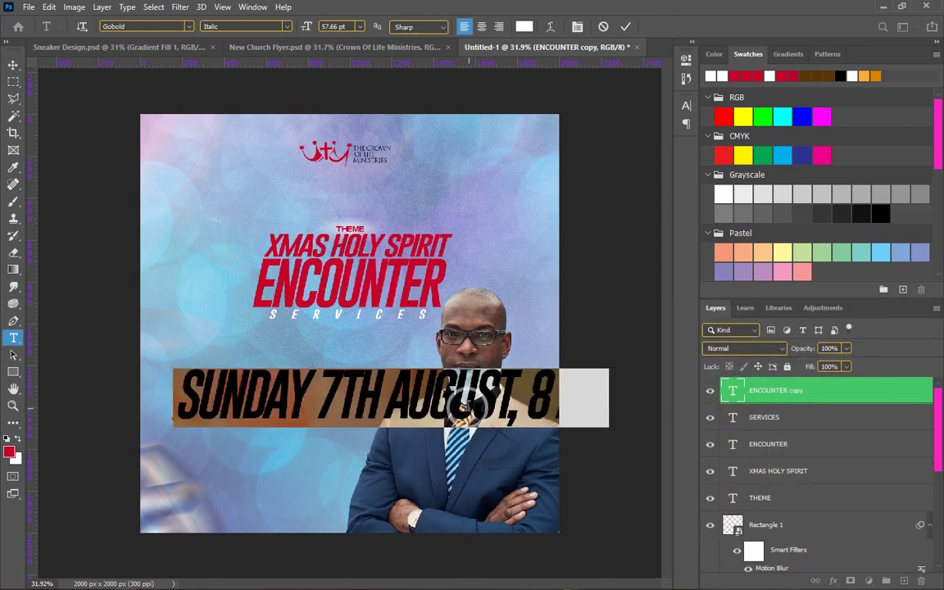
pyautogui.click(143, 26)
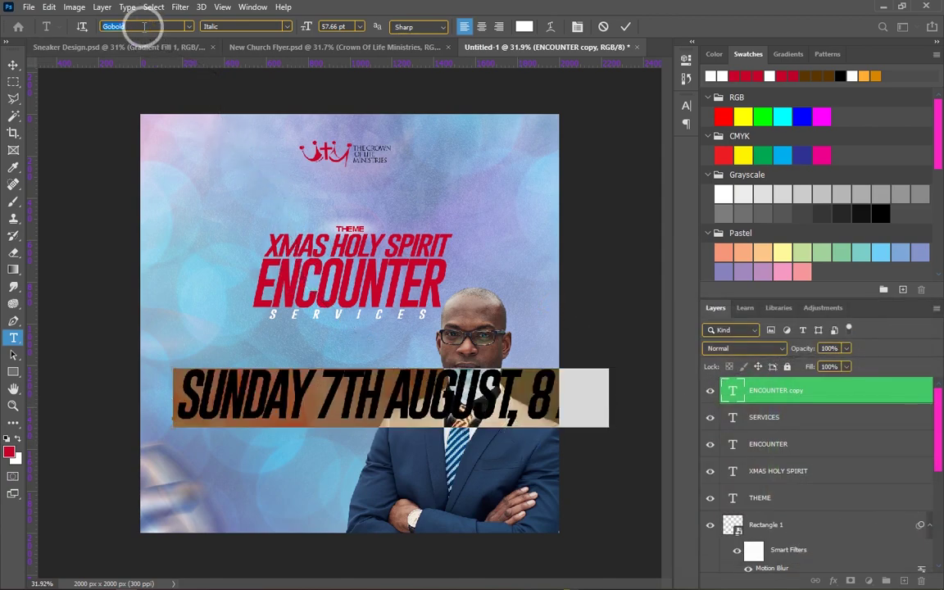
pyautogui.write('Integral')
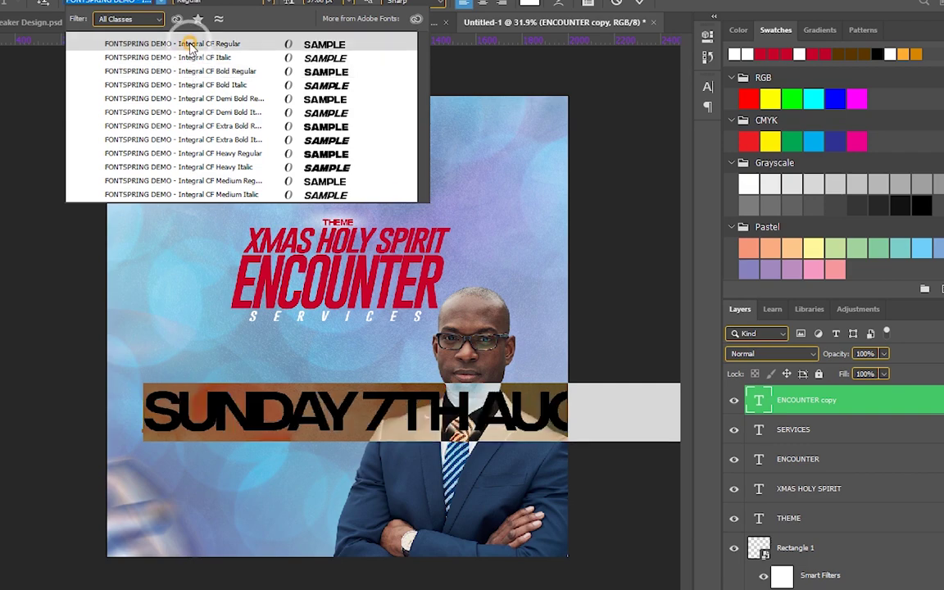
pyautogui.click(190, 45)
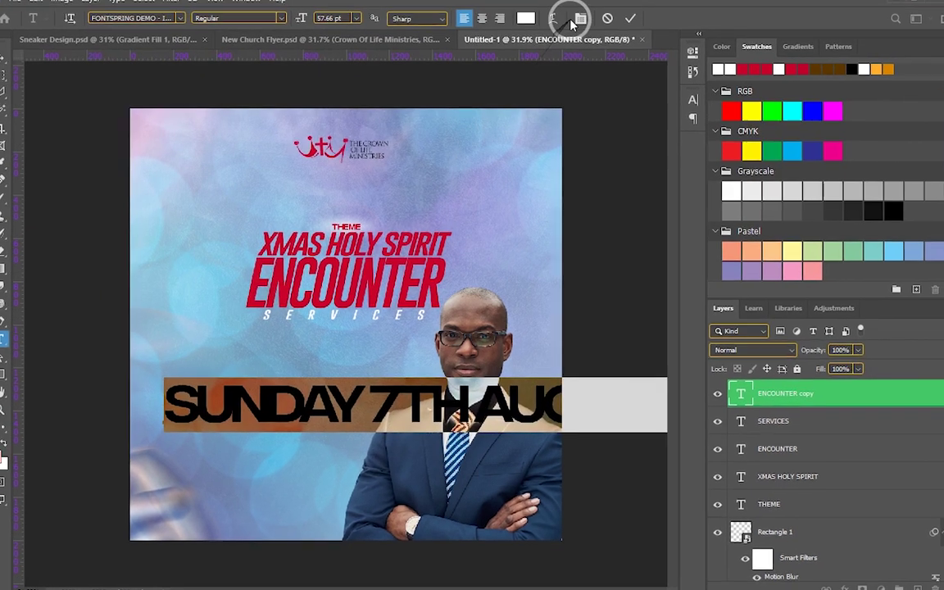
# - Give the date line 14.63 pt size, tracking 0 and Faux Bold
pyautogui.click(586, 4)
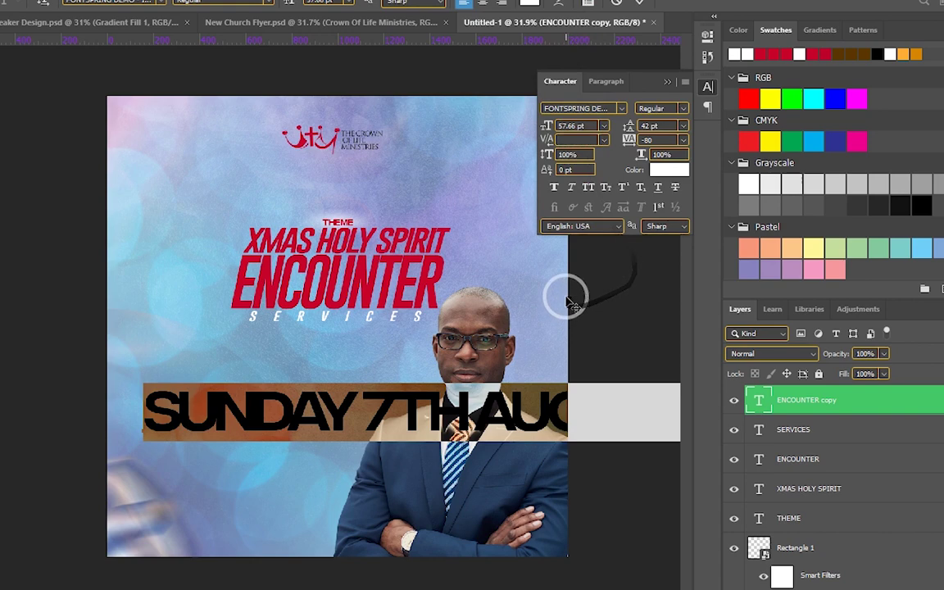
pyautogui.click(564, 127)
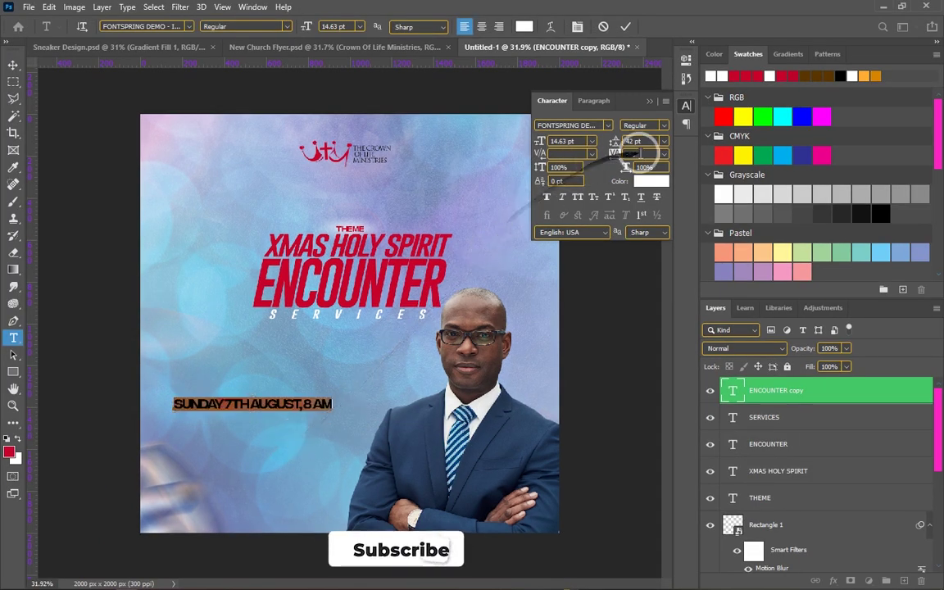
pyautogui.click(631, 154)
pyautogui.write('122')
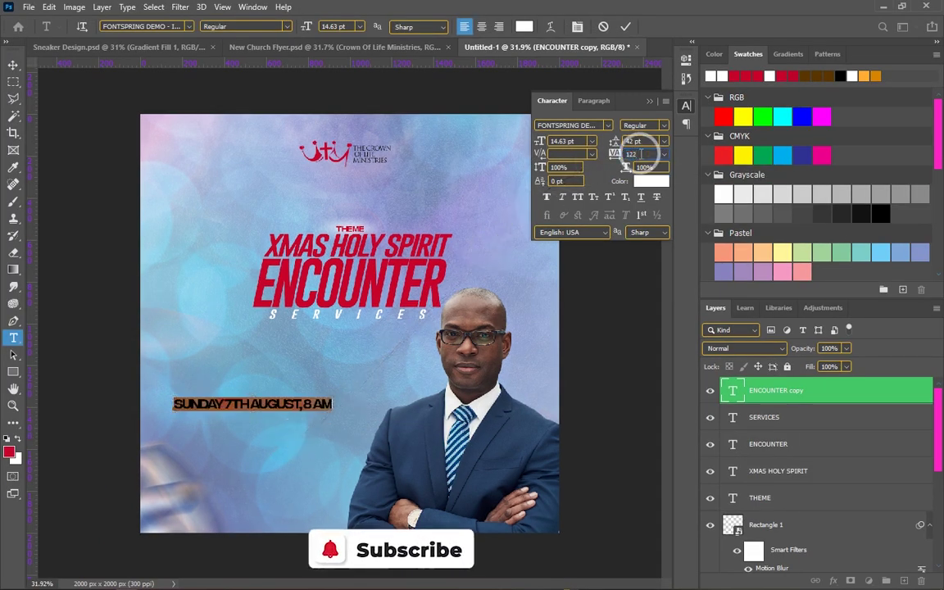
pyautogui.press('Return')
pyautogui.scroll(1, 451, 395)
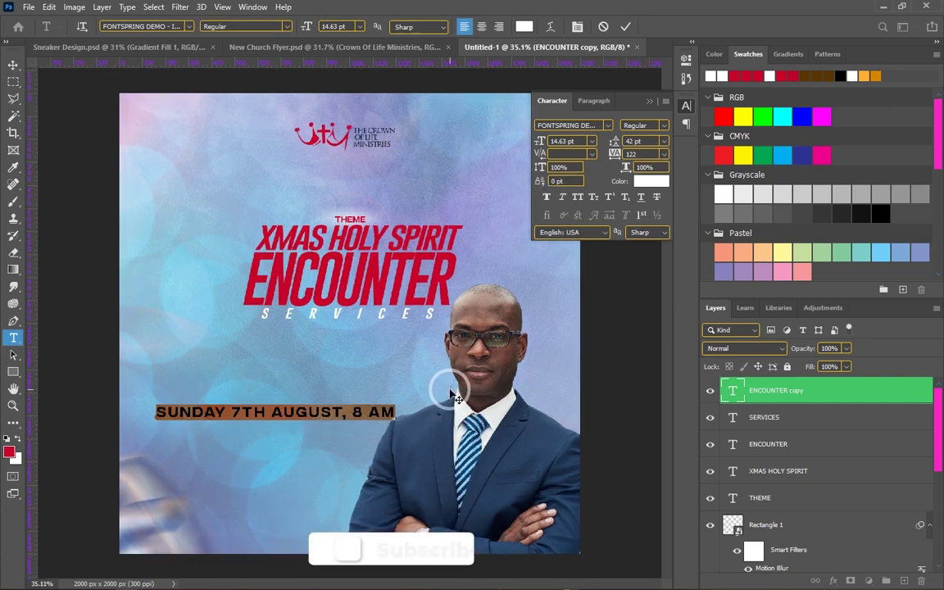
pyautogui.scroll(1, 452, 396)
pyautogui.click(375, 423)
pyautogui.tripleClick(376, 423)
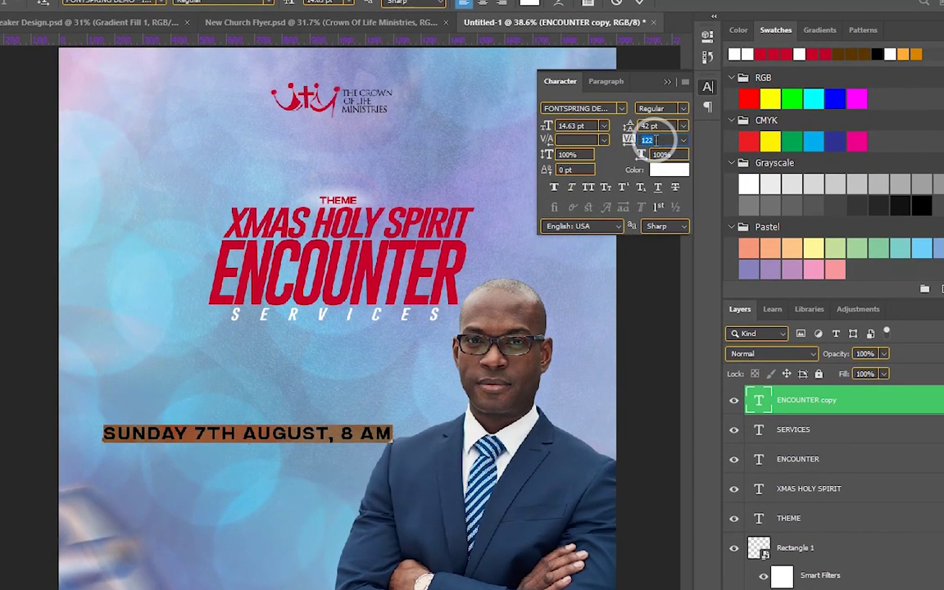
pyautogui.write('0')
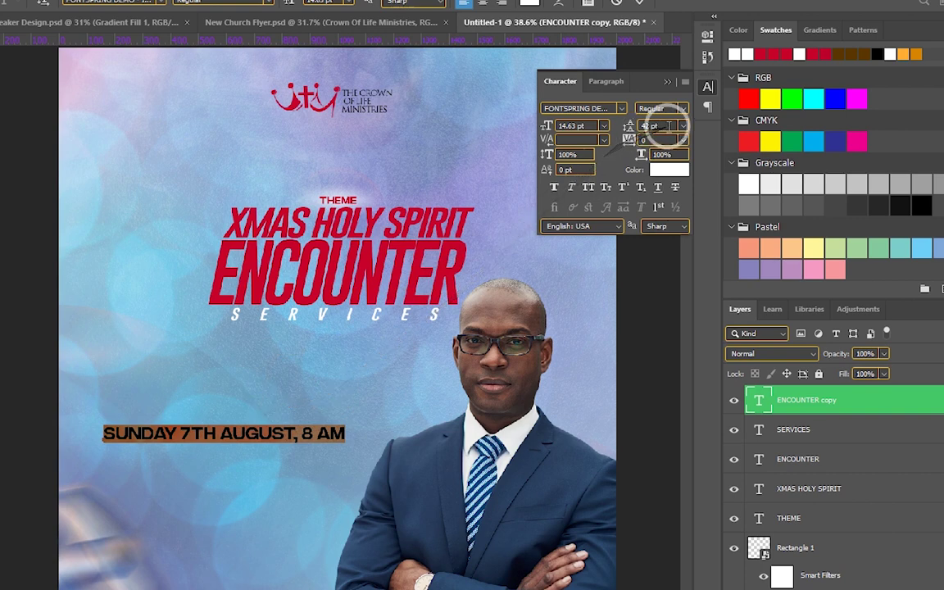
pyautogui.click(554, 188)
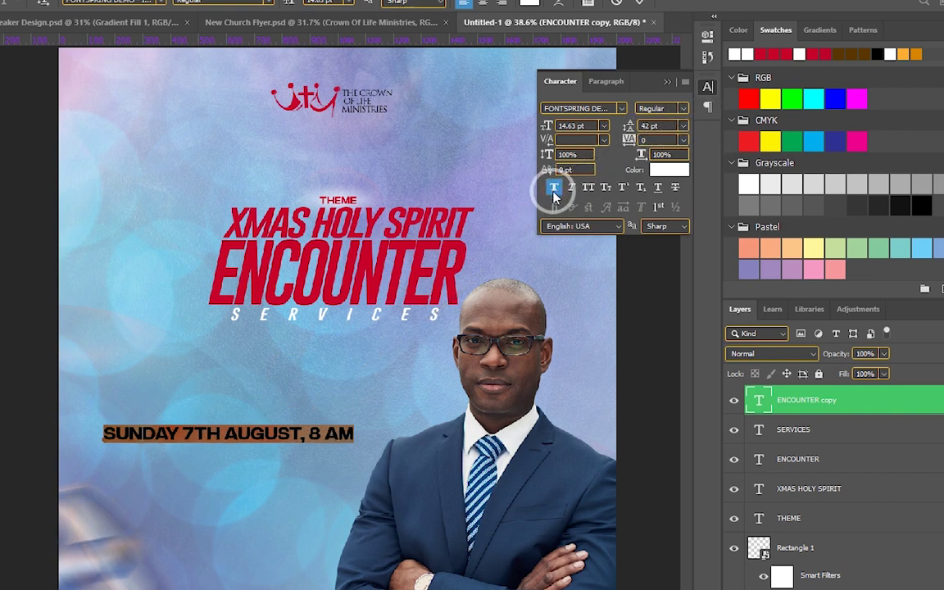
pyautogui.click(323, 452)
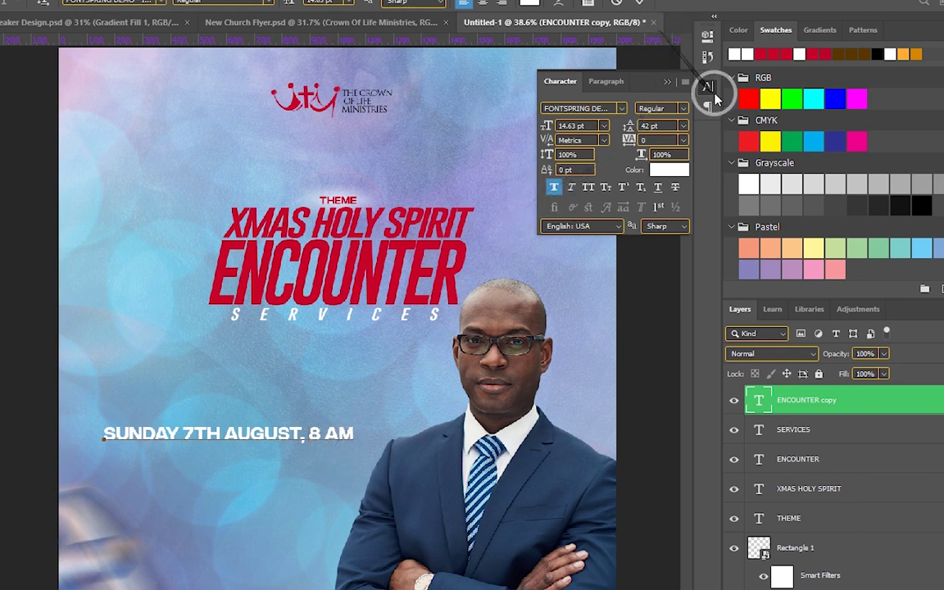
pyautogui.click(707, 85)
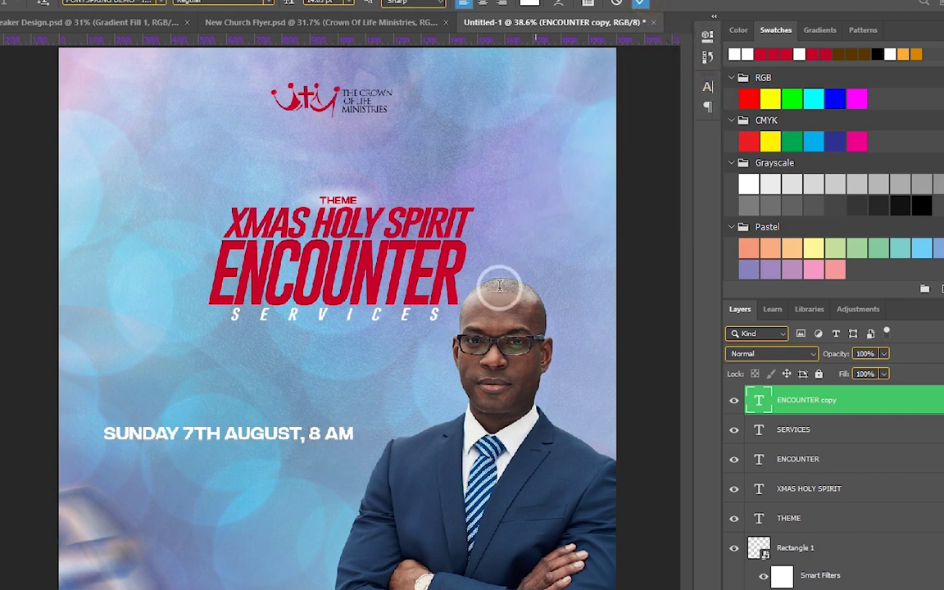
# - Commit the date text and add a new empty layer on top
pyautogui.hotkey('ctrl', '-')
pyautogui.click(492, 297)
pyautogui.hotkey('ctrl', 'shift', 'alt', 'n')
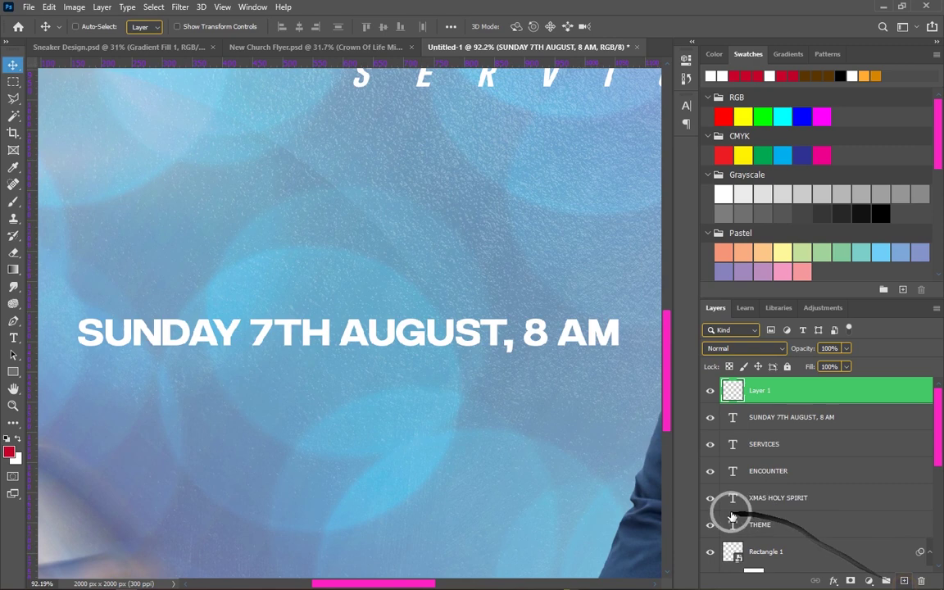
# - Draw a white rounded-rectangle bar, about 788 × 6 px, beneath the date line
pyautogui.click(10, 373)
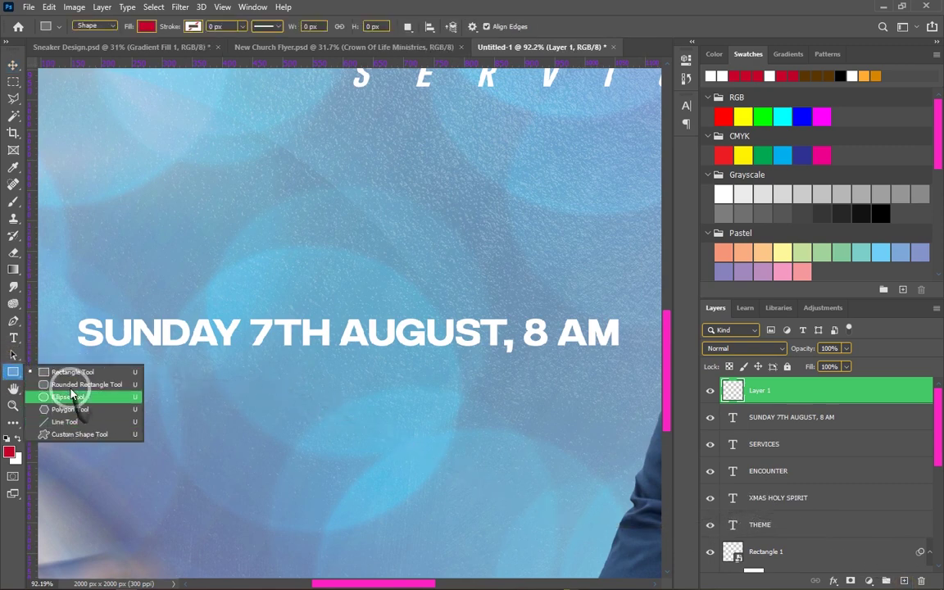
pyautogui.click(61, 384)
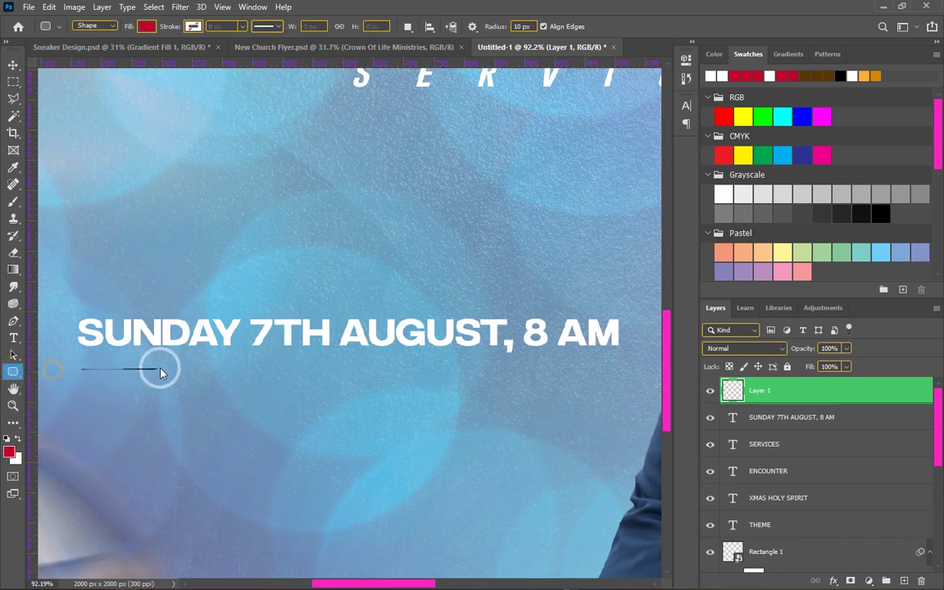
pyautogui.moveTo(159, 372); pyautogui.dragTo(638, 352)
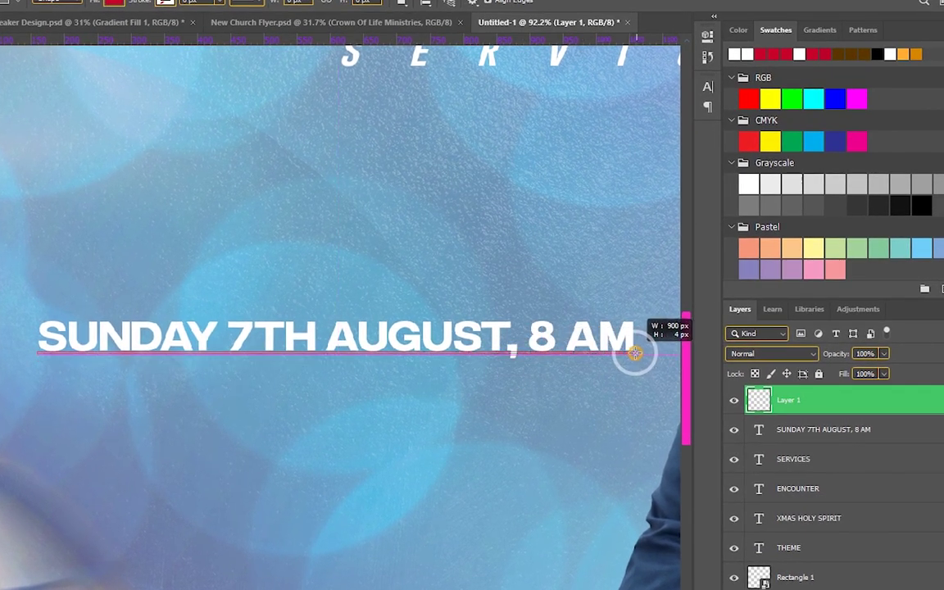
pyautogui.moveTo(637, 353); pyautogui.dragTo(560, 354)
pyautogui.click(503, 123)
pyautogui.click(504, 200)
pyautogui.click(635, 108)
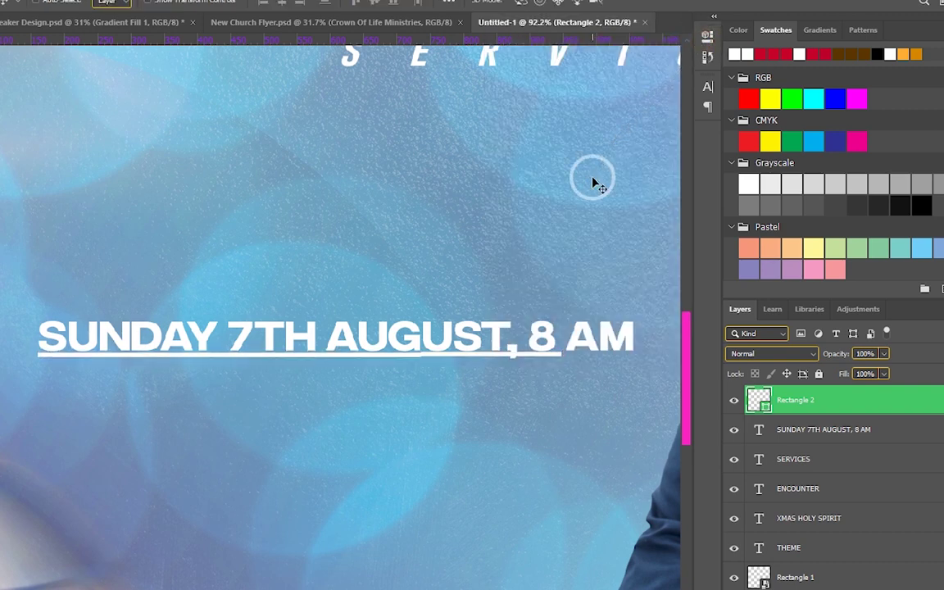
pyautogui.hotkey('ctrl', '0')
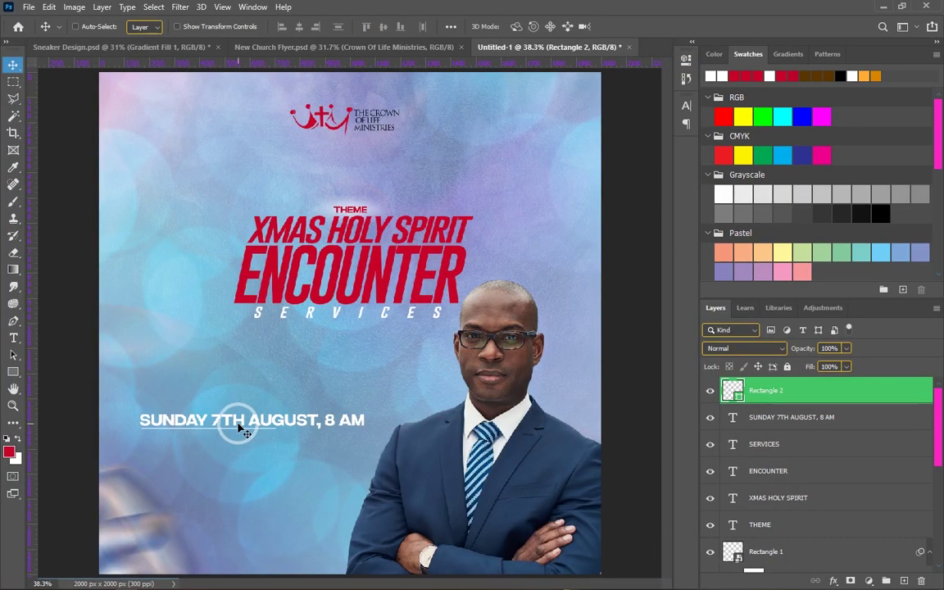
# - Duplicate the date text layer and nudge the copy down beneath the date
pyautogui.rightClick(205, 427)
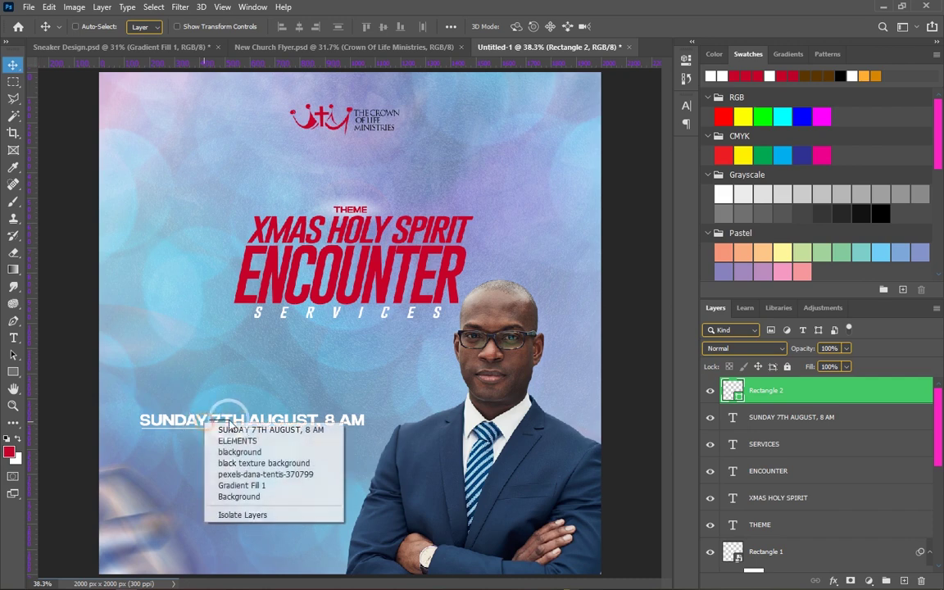
pyautogui.click(262, 429)
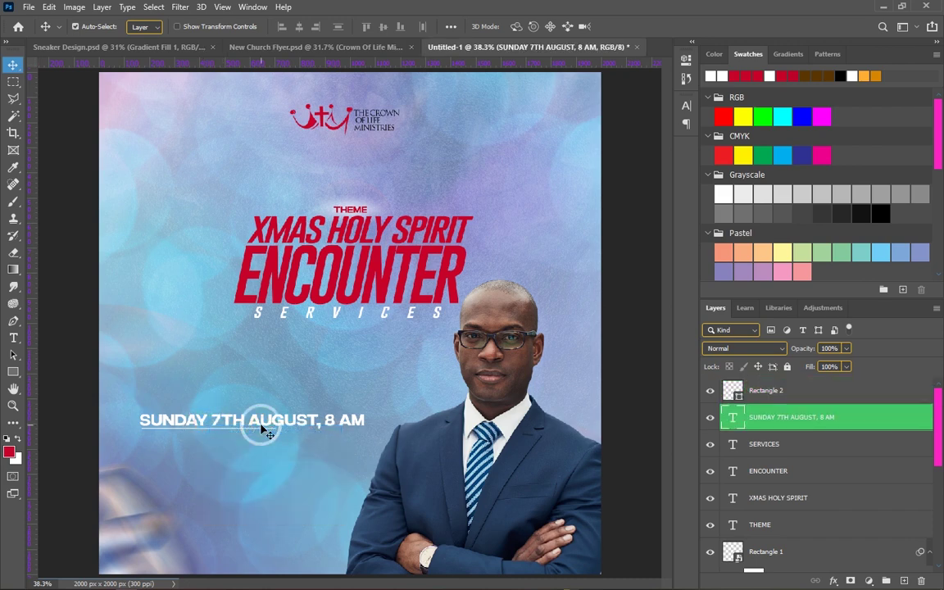
pyautogui.hotkey('ctrl', 'j')
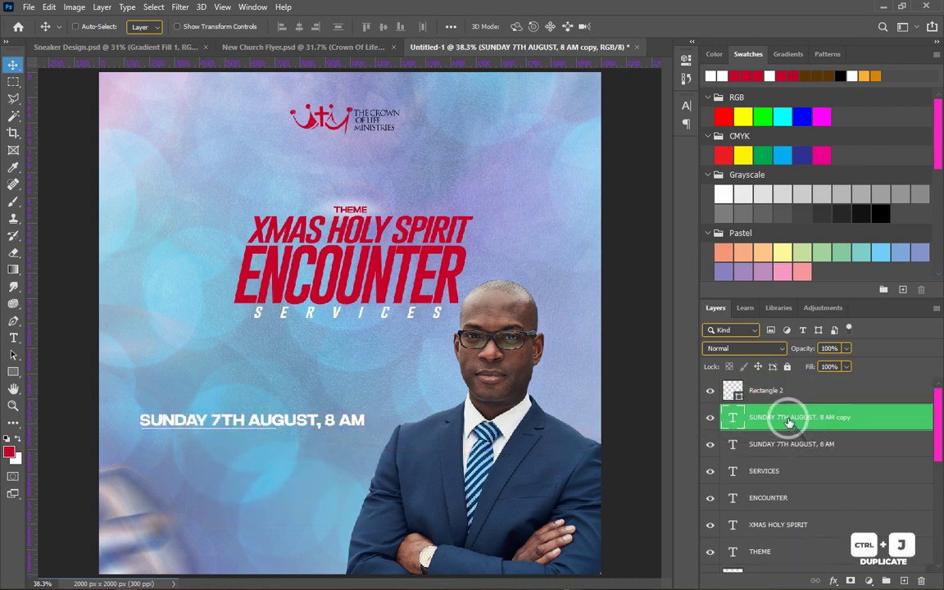
pyautogui.scroll(-1, 442, 449)
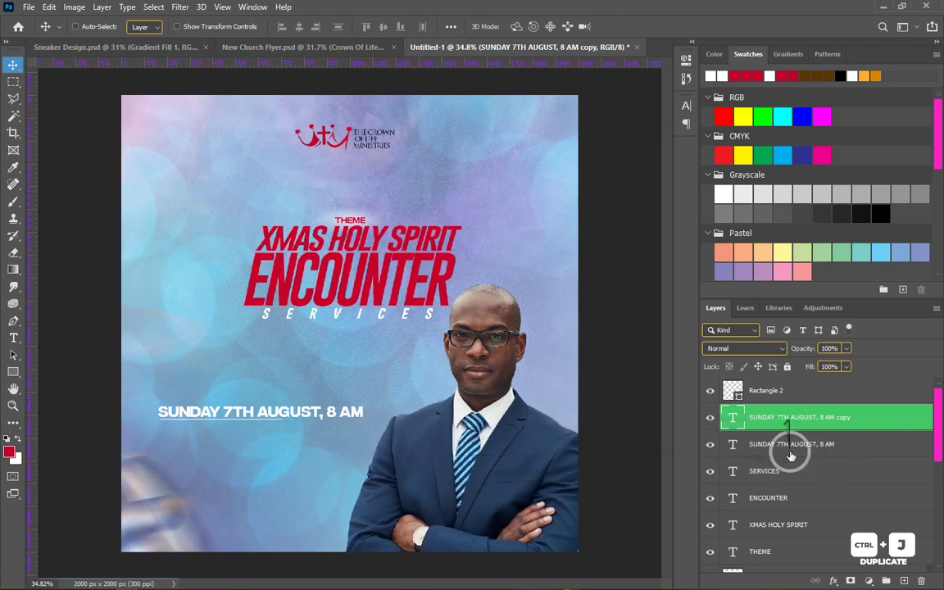
pyautogui.click(790, 444)
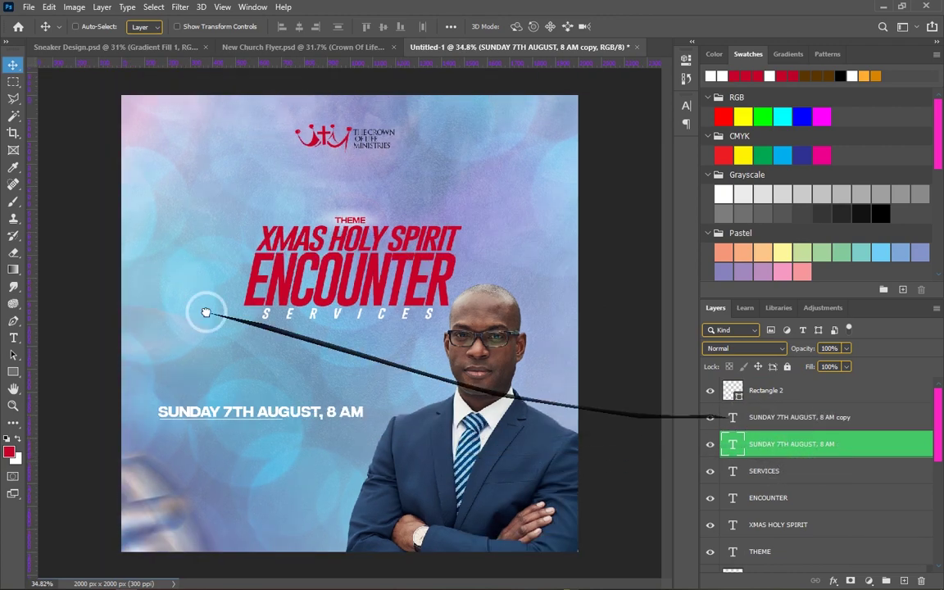
pyautogui.scroll(2, 227, 416)
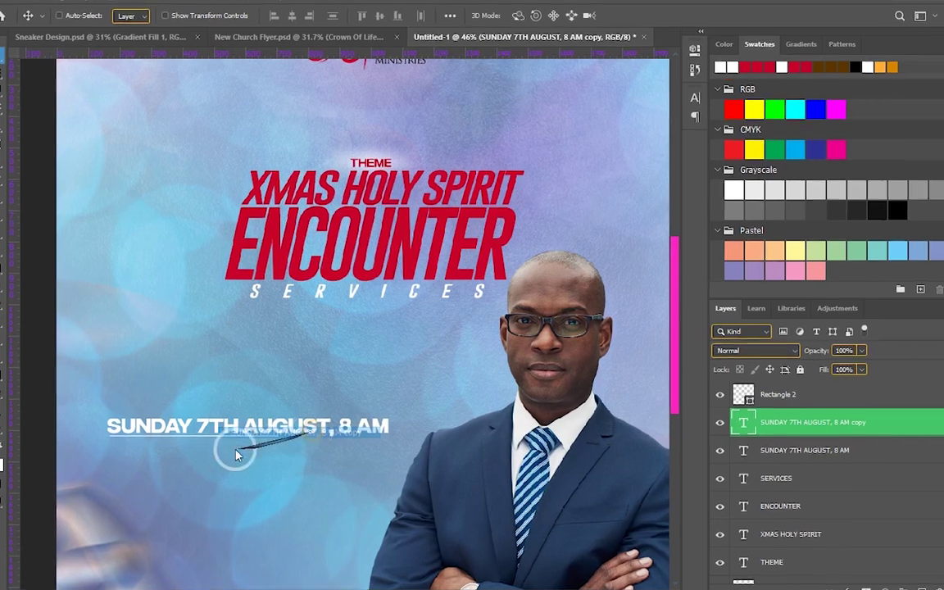
pyautogui.hotkey('shift', 'Down')
pyautogui.hotkey('shift', 'Down')
pyautogui.hotkey('shift', 'Down')
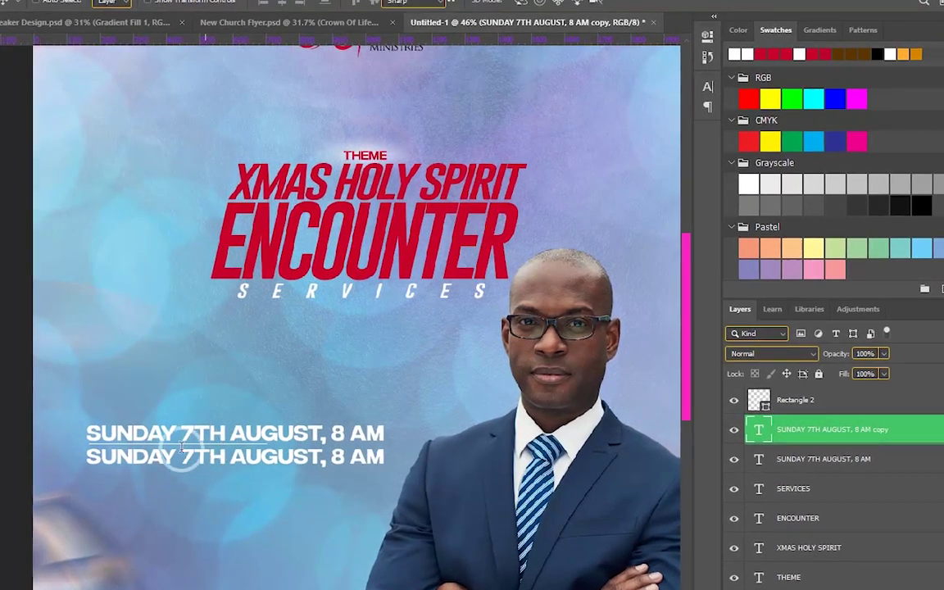
# - Replace the copied line's text with 'CROWN OF LIFE MINISTRIES CHURCH, LONDON'
pyautogui.doubleClick(213, 456)
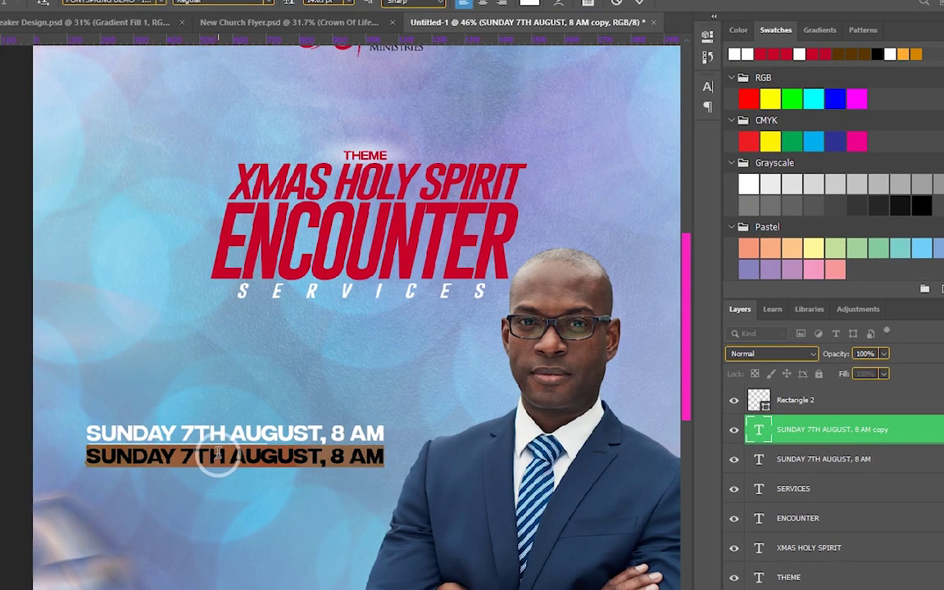
pyautogui.press('BackSpace')
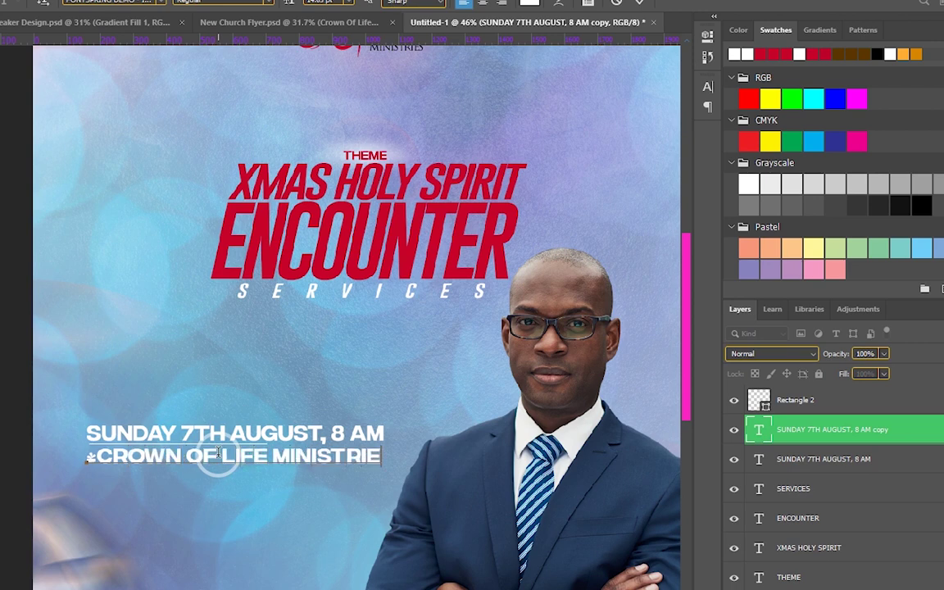
pyautogui.write('CROWN OF LIFE MINISTRIES CHURCH, LO')
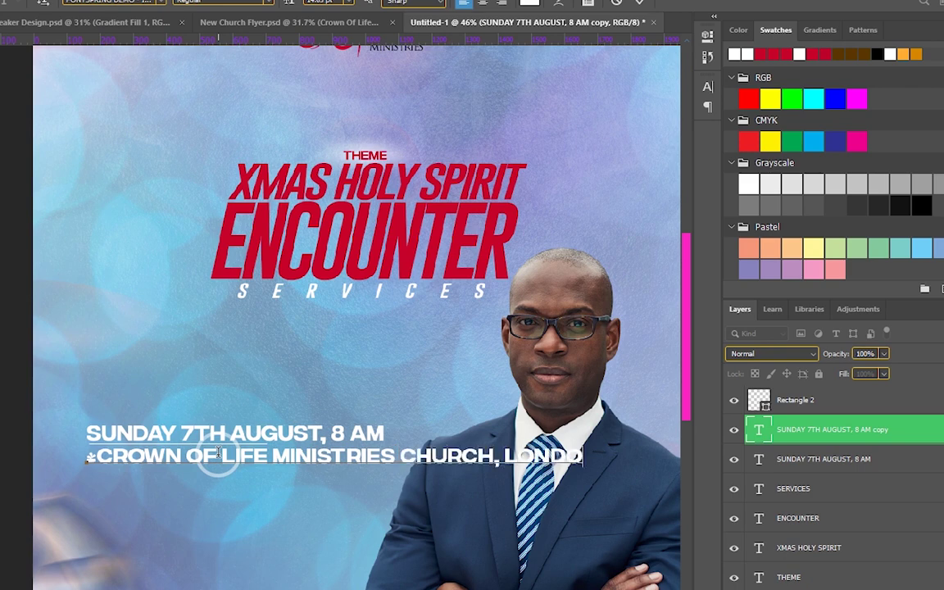
pyautogui.write('NDON')
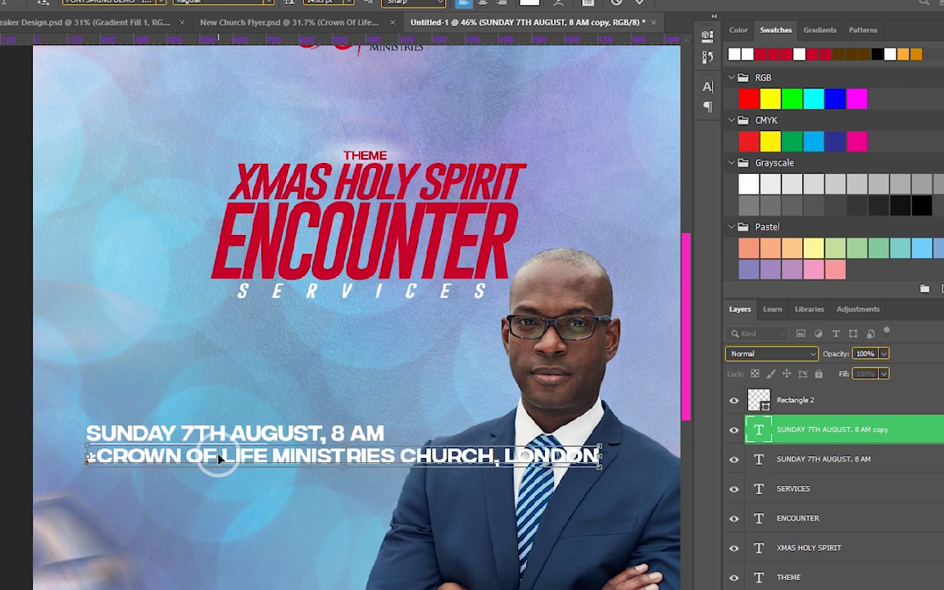
pyautogui.hotkey('ctrl', 'a')
pyautogui.click(85, 2)
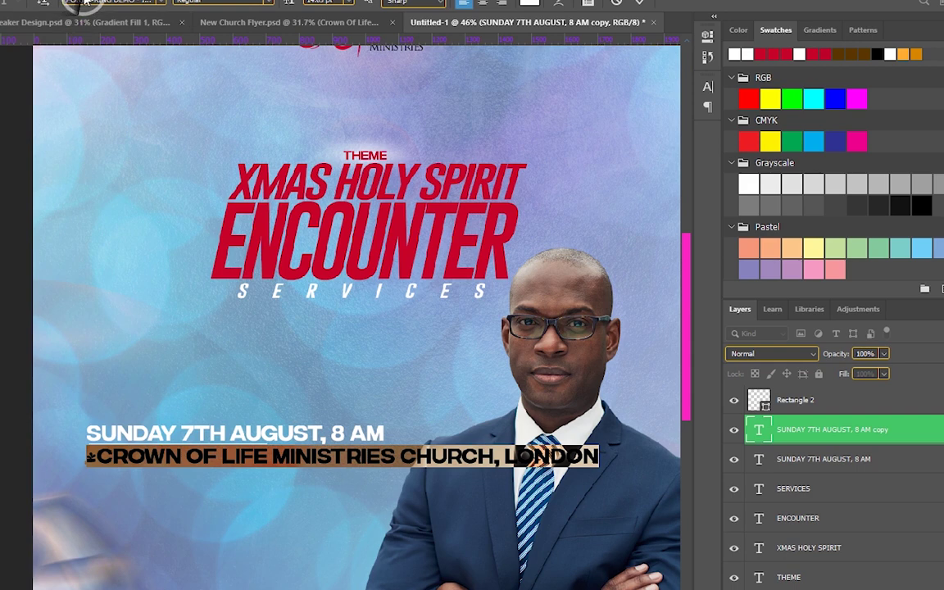
pyautogui.write('@Crown Of')
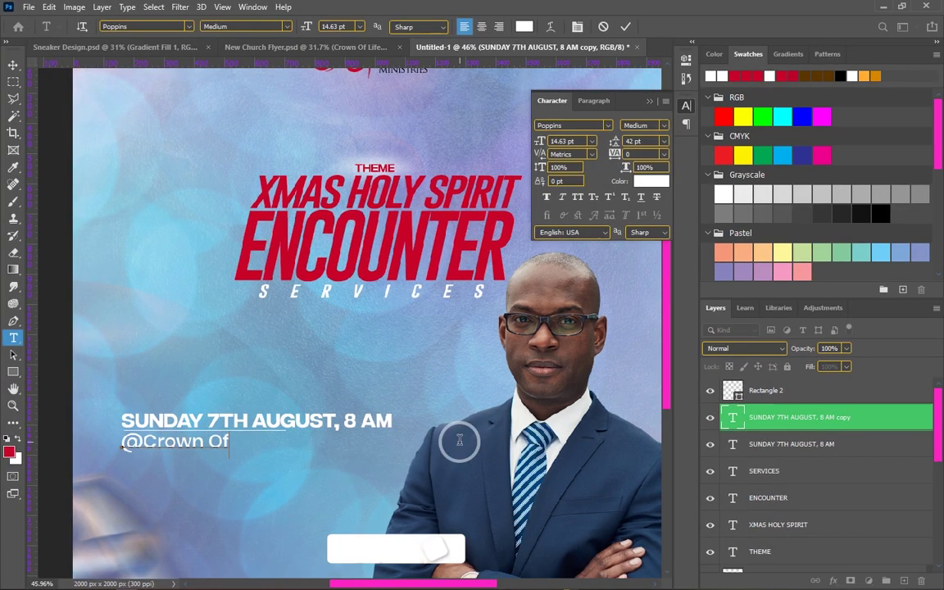
pyautogui.write(' Life Ministries Church, Lo')
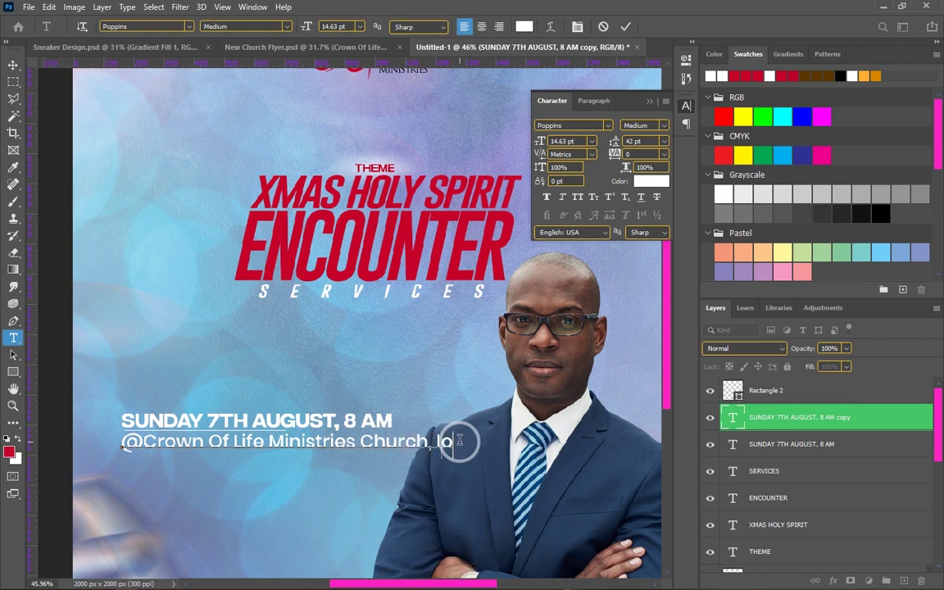
pyautogui.write('ndo')
pyautogui.hotkey('ctrl', 'a')
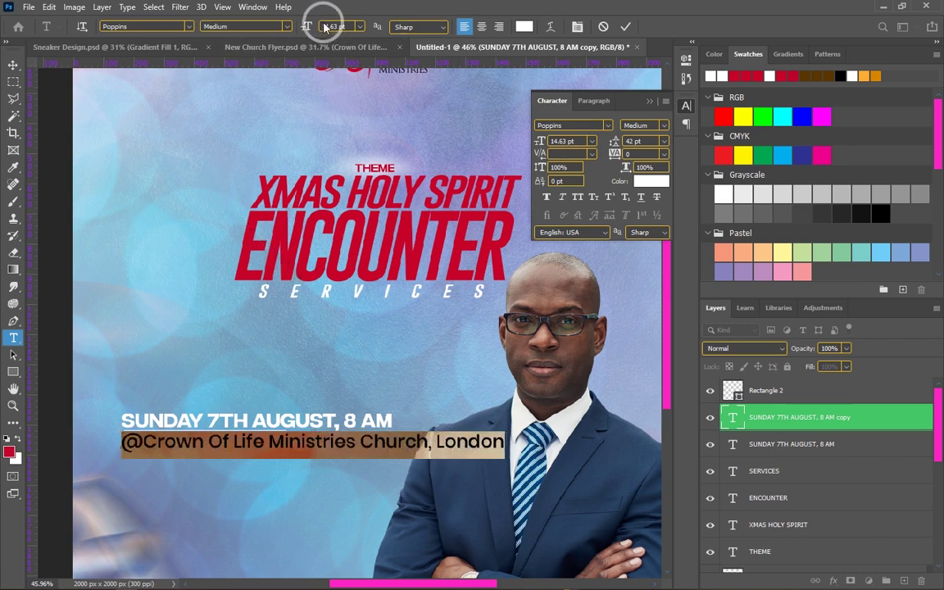
pyautogui.hotkey('ctrl', 'h')
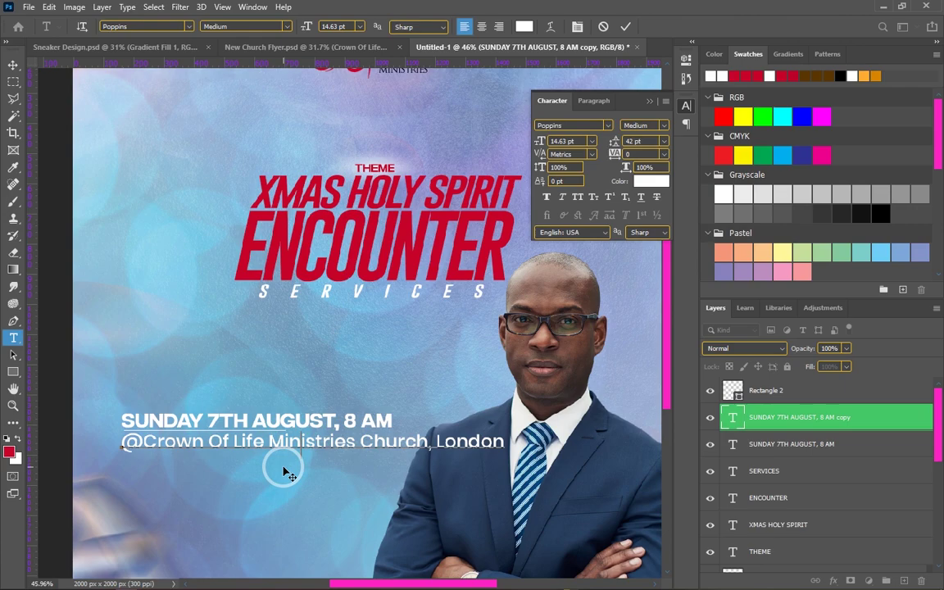
# - Shrink the venue line to 9.74 pt and commit the text
pyautogui.scroll(-1, 274, 467)
pyautogui.scroll(-1, 270, 466)
pyautogui.scroll(-1, 270, 464)
pyautogui.hotkey('ctrl', 'h')
pyautogui.hotkey('ctrl', 'h')
pyautogui.hotkey('ctrl', 'h')
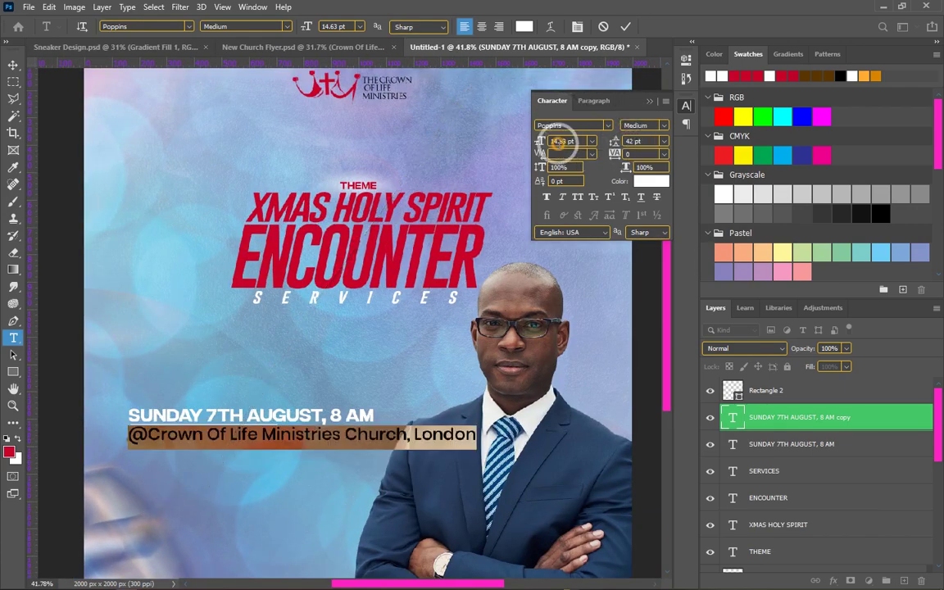
pyautogui.write('9.7')
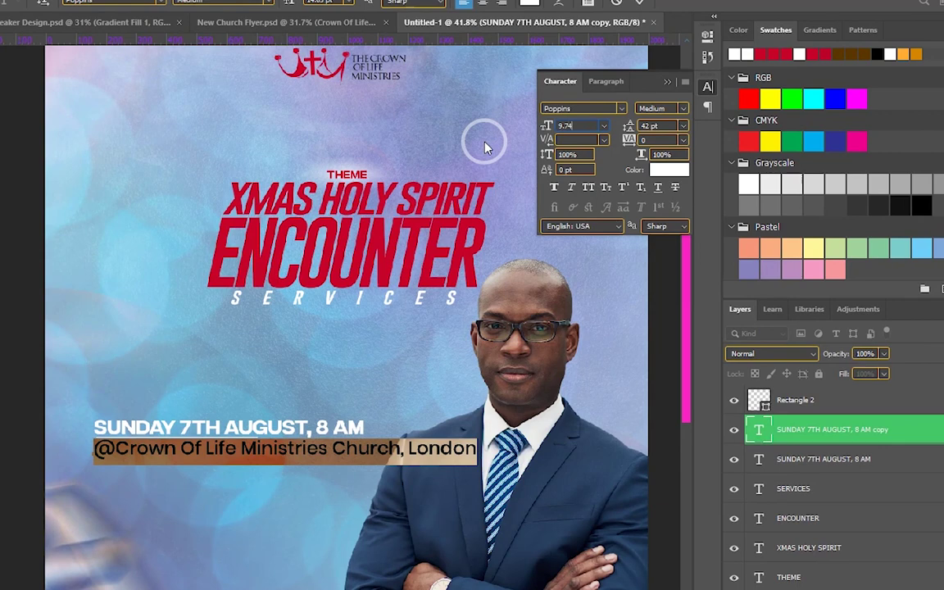
pyautogui.press('Return')
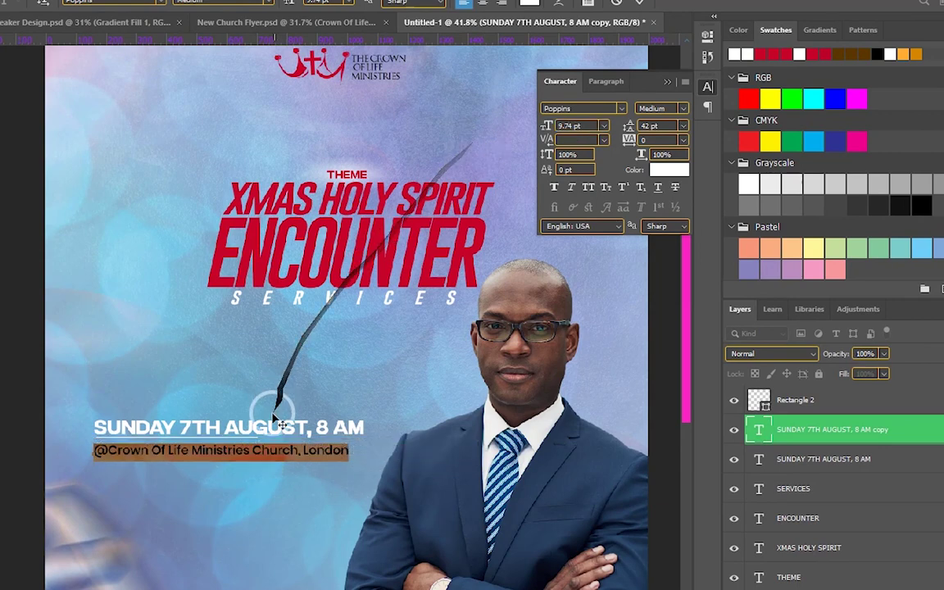
pyautogui.click(267, 446)
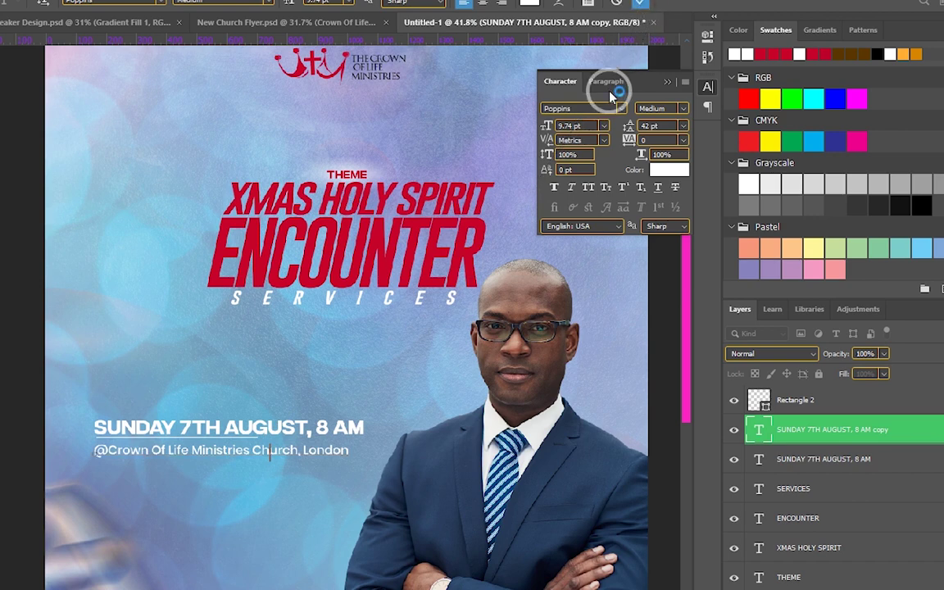
pyautogui.hotkey('ctrl', 'Return')
pyautogui.press('v')
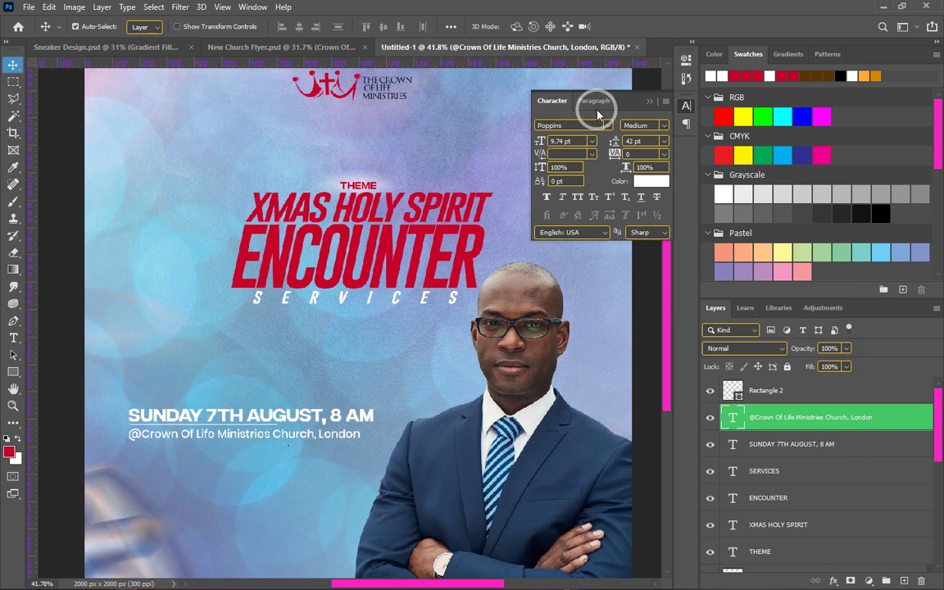
# - Duplicate the venue line below itself and retype it as 'With pastor' plus the pastor's name
pyautogui.hotkey('ctrl', 'j')
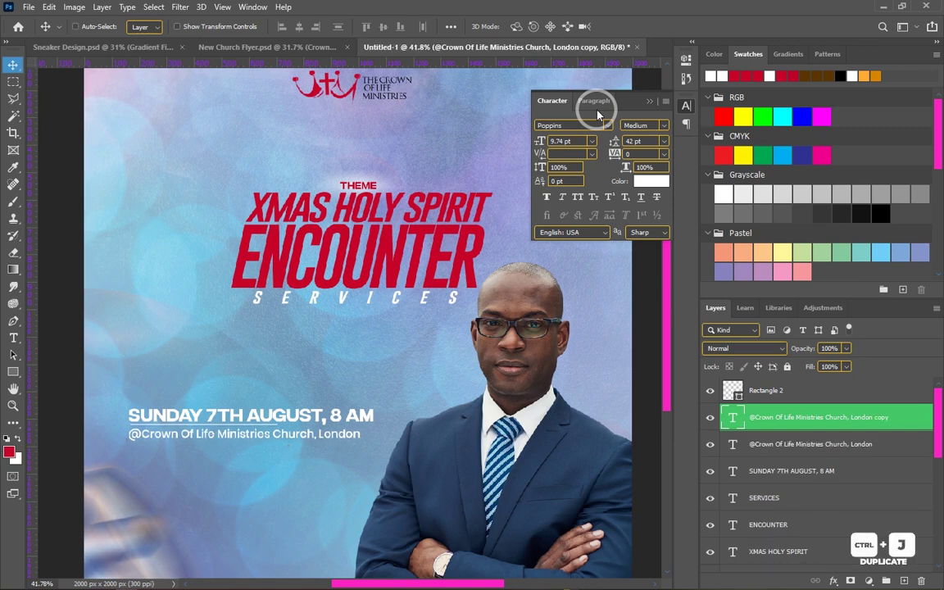
pyautogui.hotkey('shift', 'Down')
pyautogui.hotkey('shift', 'Down')
pyautogui.hotkey('shift', 'Down')
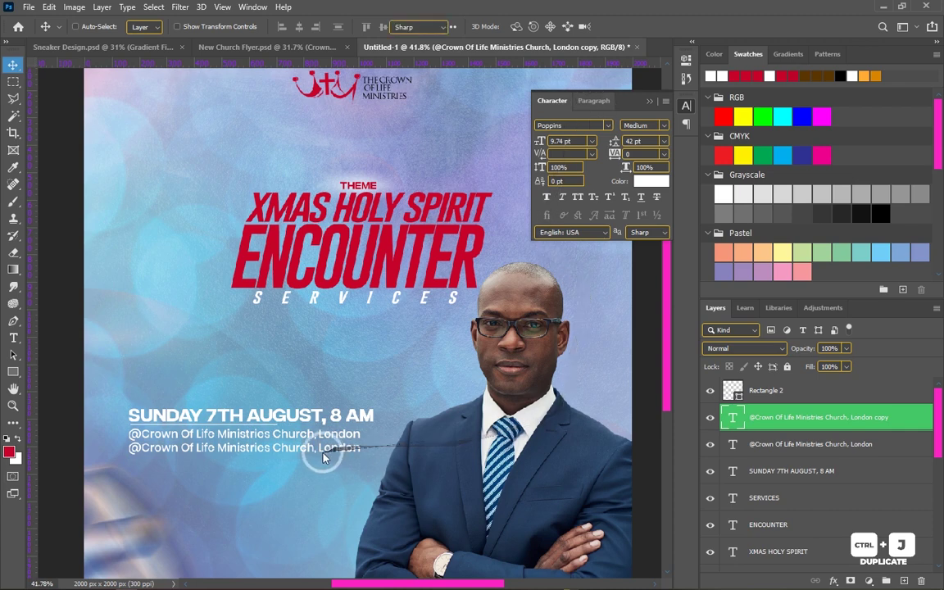
pyautogui.doubleClick(314, 449)
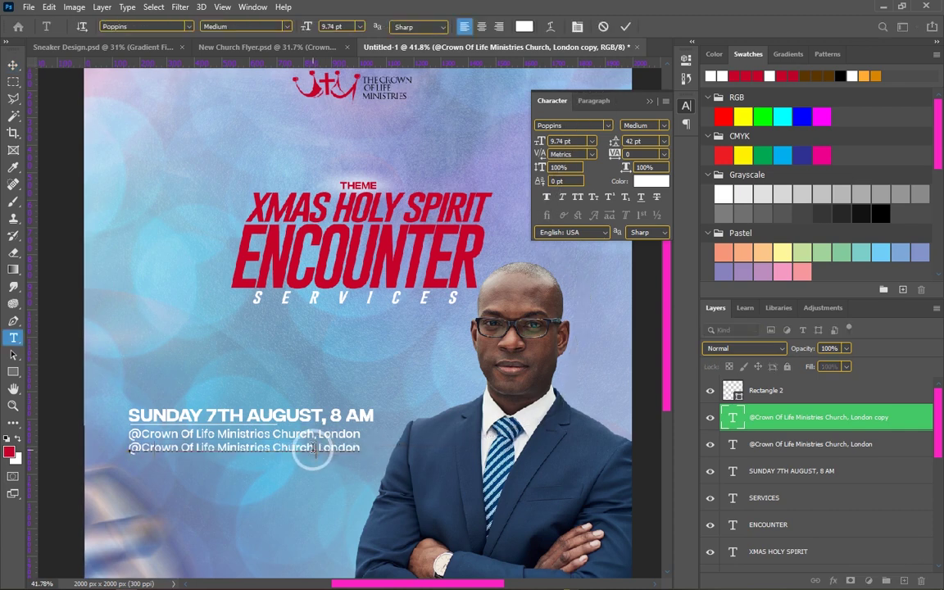
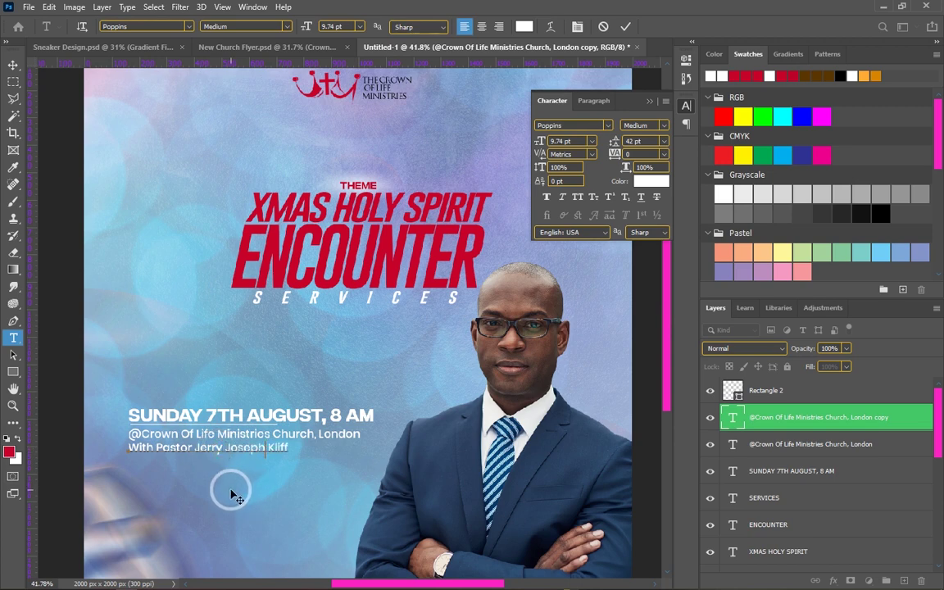
# - Make the pastor's name faux bold and commit the line
pyautogui.doubleClick(276, 448)
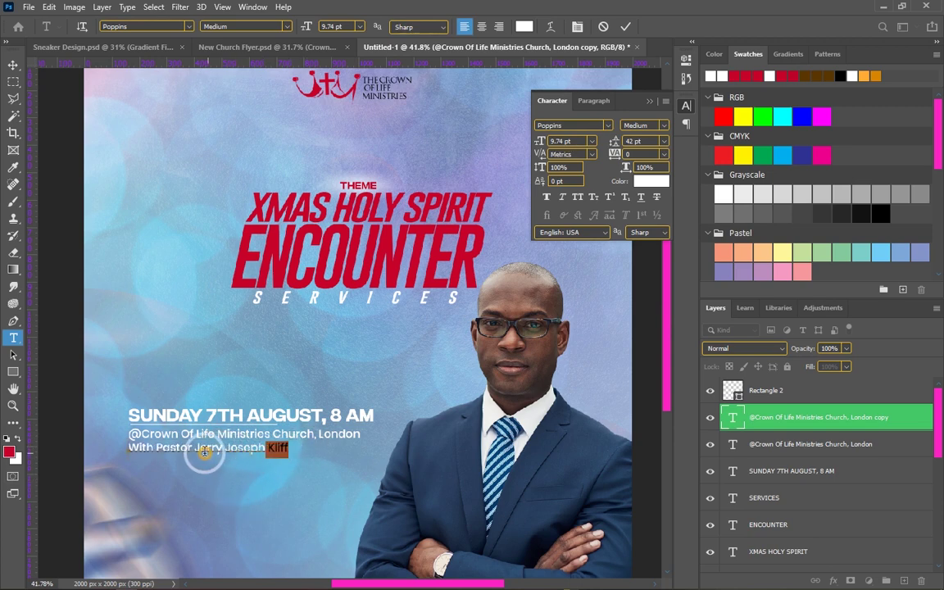
pyautogui.moveTo(204, 451); pyautogui.dragTo(197, 451)
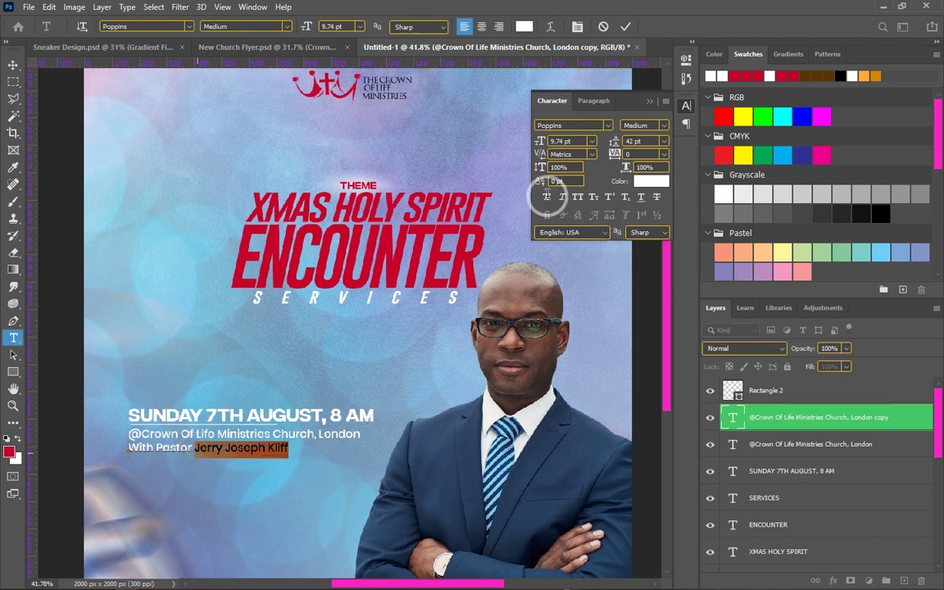
pyautogui.click(547, 199)
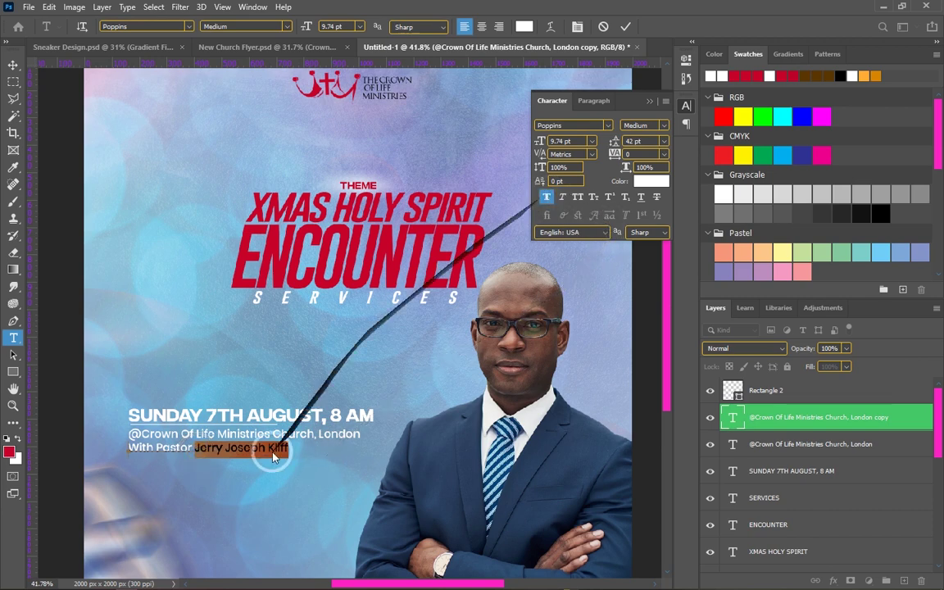
pyautogui.click(291, 449)
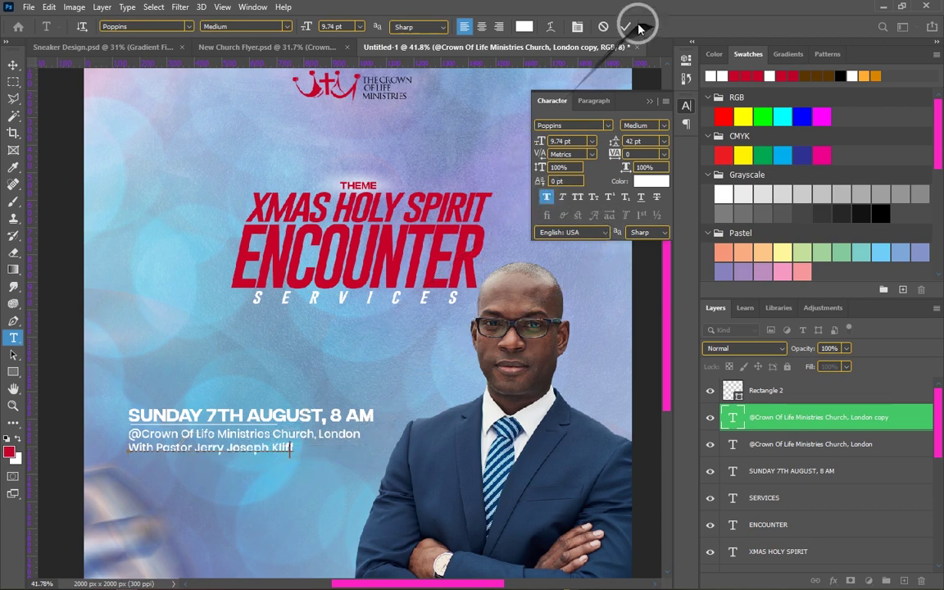
pyautogui.hotkey('ctrl', 'Return')
pyautogui.hotkey('ctrl', '-')
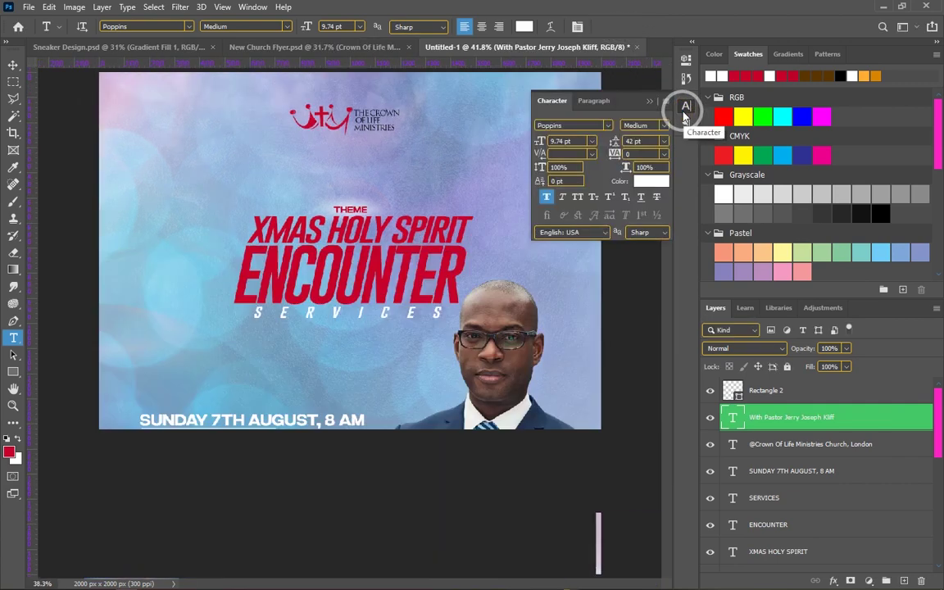
# - Duplicate the pastor line and nudge the copy down
pyautogui.press('v')
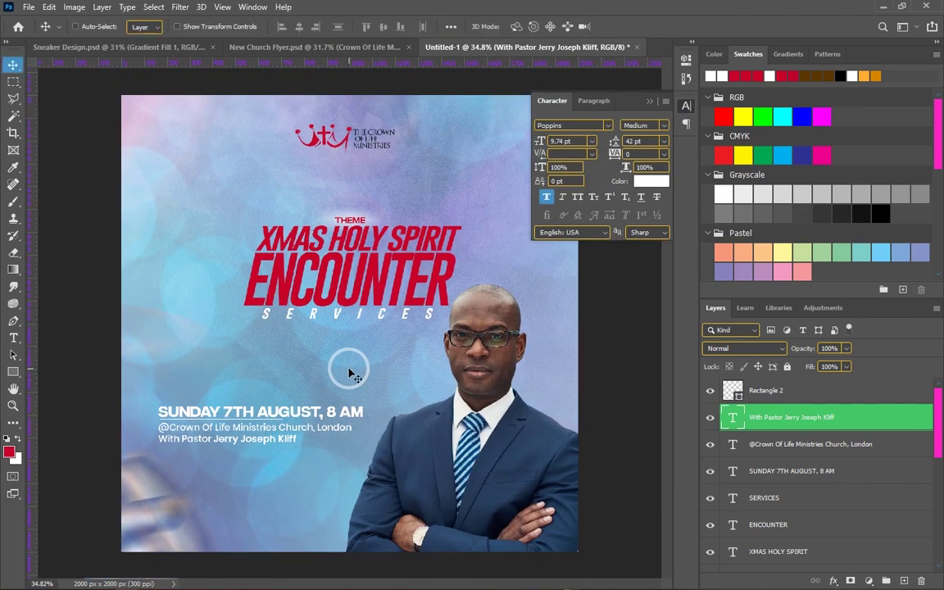
pyautogui.scroll(5, 273, 428)
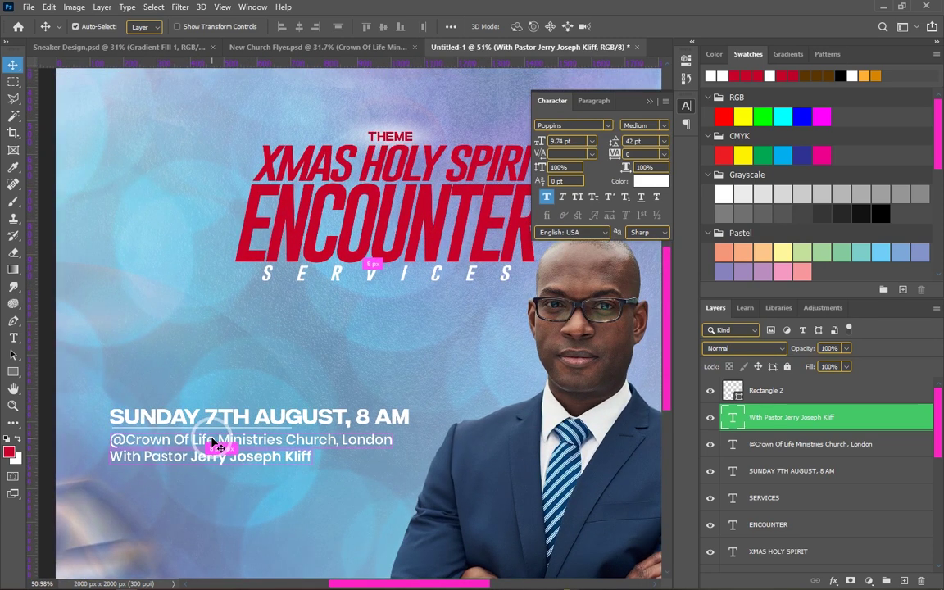
pyautogui.hotkey('ctrl', 'j')
pyautogui.hotkey('shift', 'Down')
pyautogui.hotkey('shift', 'Down')
pyautogui.hotkey('shift', 'Down')
pyautogui.hotkey('shift', 'Down')
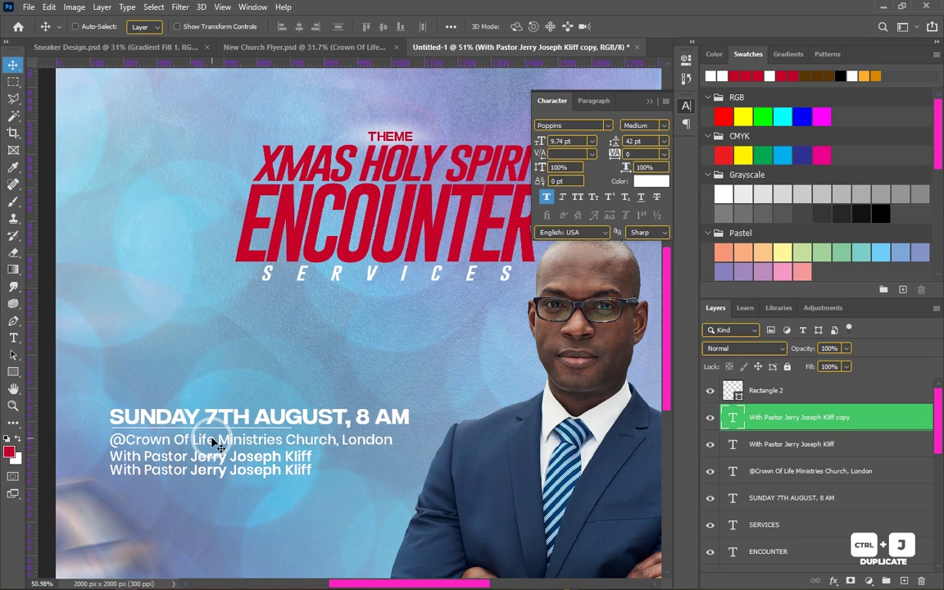
# - Copy 'QED' from the notes and paste it as the copied line's text
pyautogui.click(471, 582)
pyautogui.doubleClick(212, 118)
pyautogui.rightClick(214, 115)
pyautogui.click(226, 150)
pyautogui.click(522, 69)
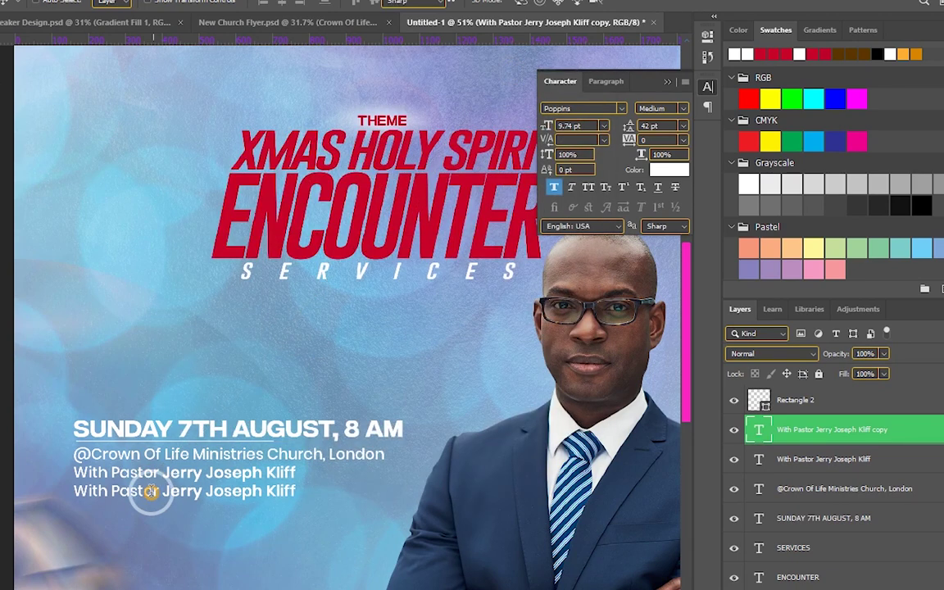
pyautogui.doubleClick(150, 492)
pyautogui.hotkey('ctrl', 'a')
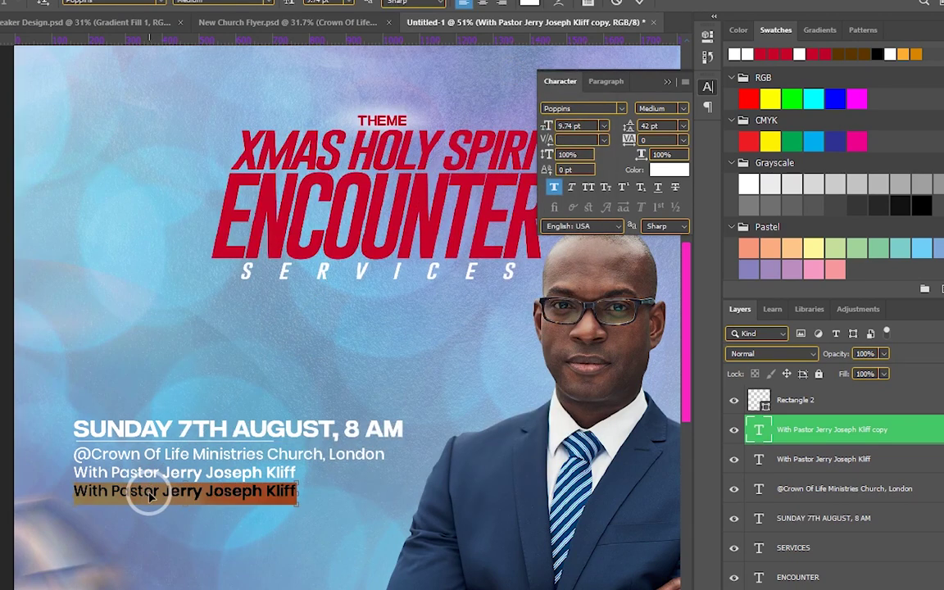
pyautogui.hotkey('ctrl', 'v')
# - Set the QED text to the Social Media Circled font to show the icons
pyautogui.doubleClick(105, 489)
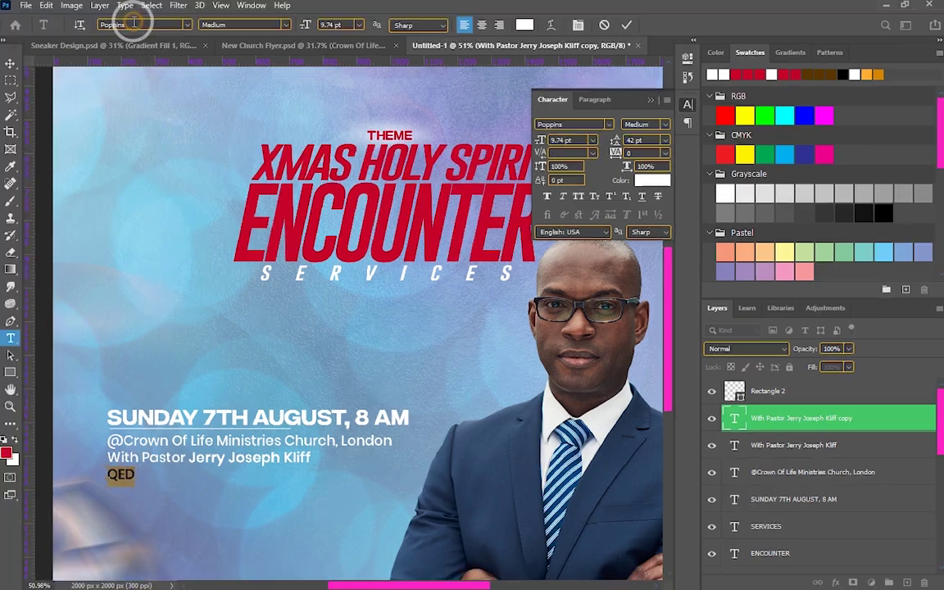
pyautogui.click(108, 3)
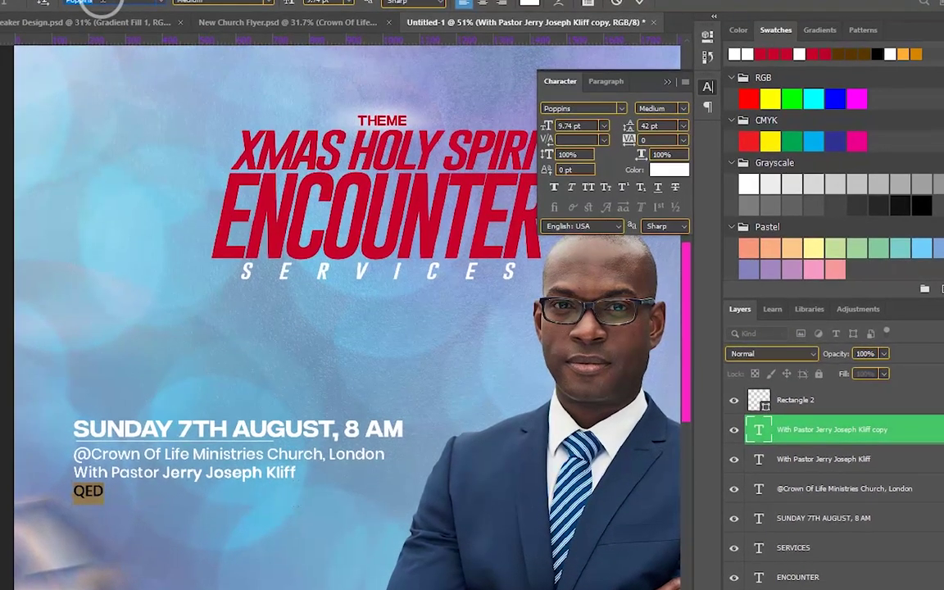
pyautogui.write('social')
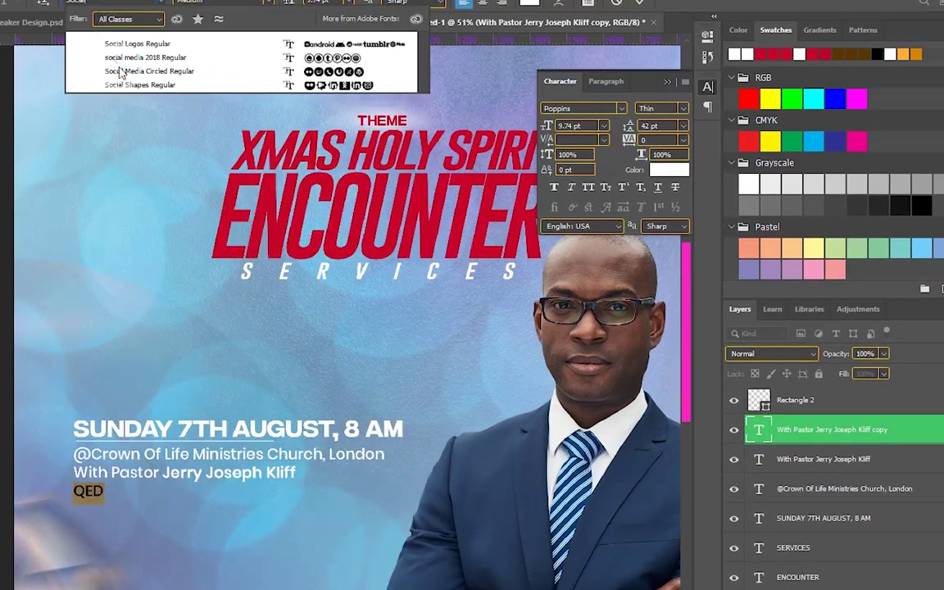
pyautogui.click(121, 71)
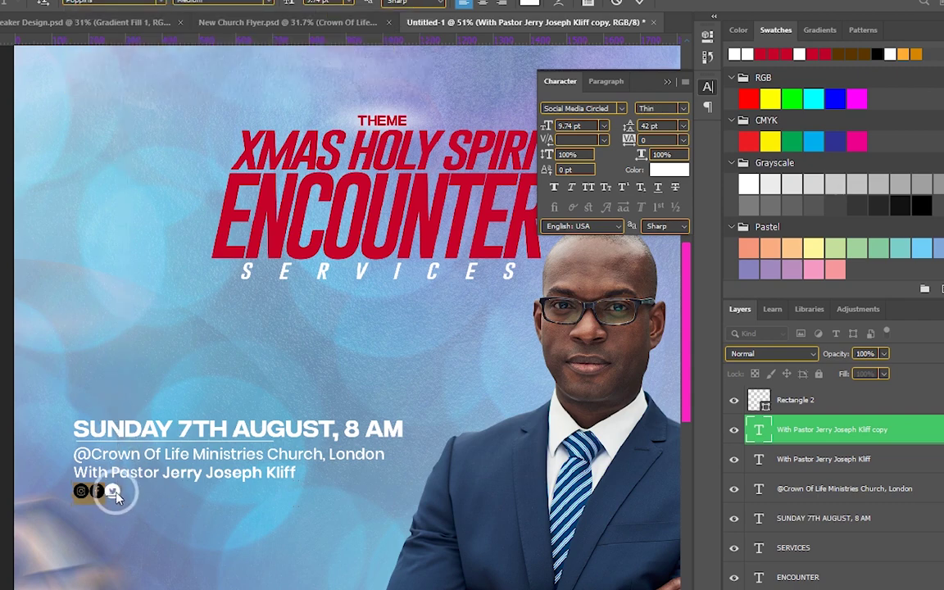
pyautogui.click(638, 2)
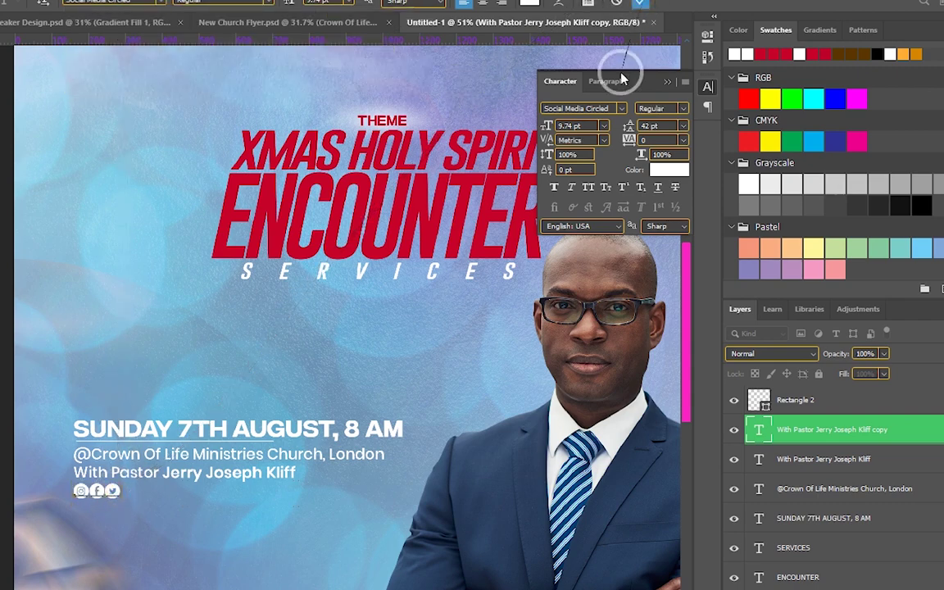
pyautogui.rightClick(184, 477)
pyautogui.click(221, 481)
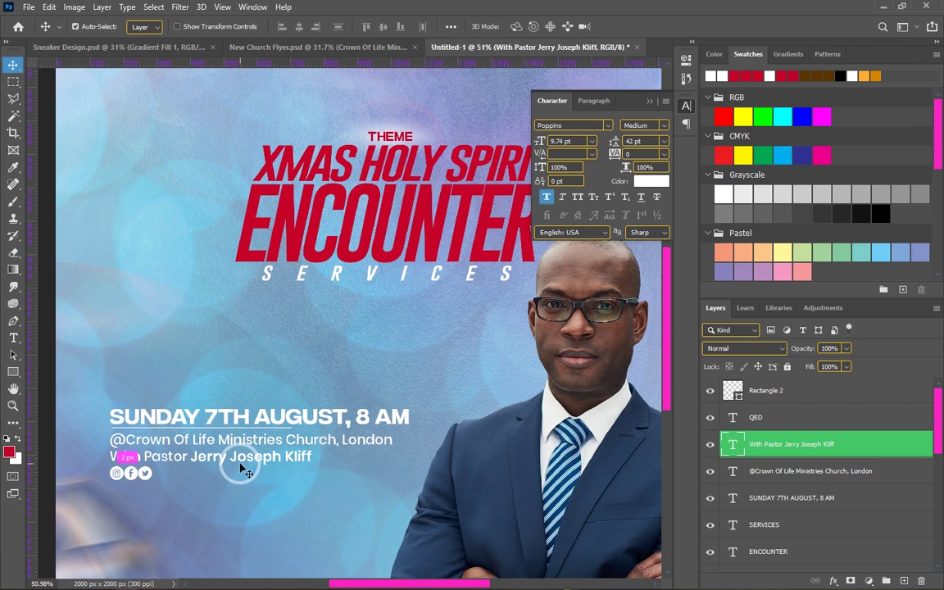
pyautogui.hotkey('ctrl', 'j')
pyautogui.hotkey('shift', 'Down')
pyautogui.hotkey('shift', 'Down')
pyautogui.hotkey('shift', 'Down')
pyautogui.hotkey('shift', 'Right')
pyautogui.hotkey('shift', 'Right')
pyautogui.hotkey('shift', 'Right')
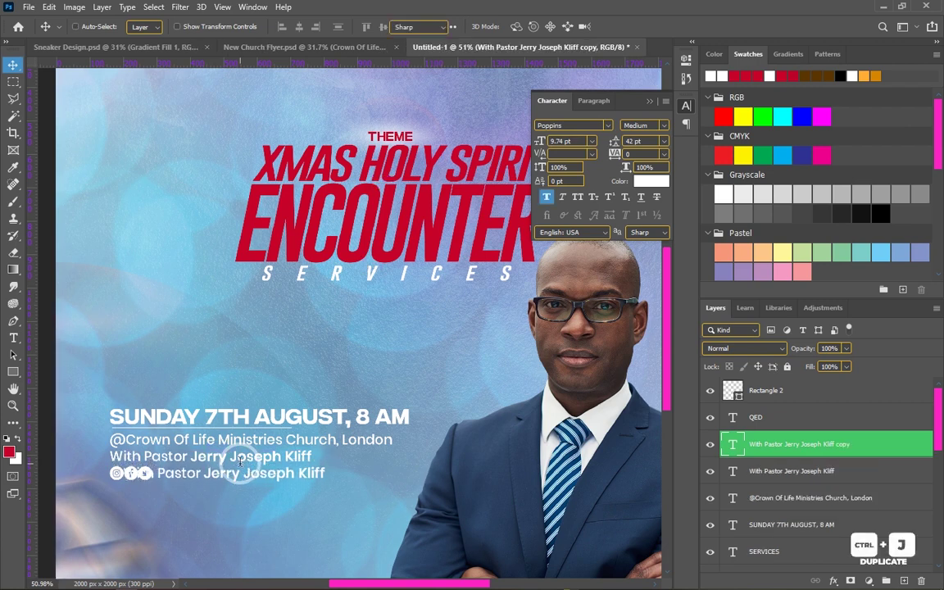
pyautogui.doubleClick(235, 473)
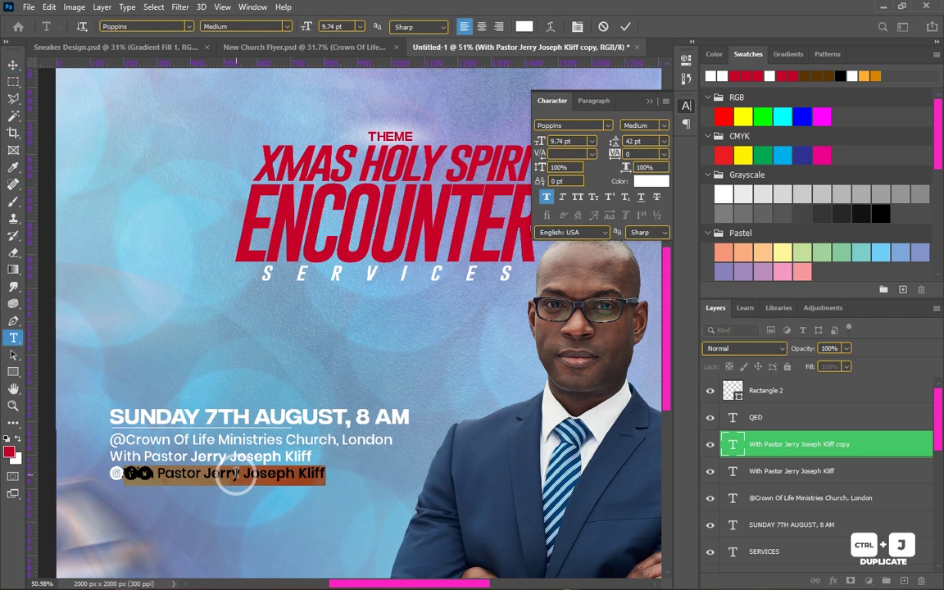
pyautogui.press('Right')
pyautogui.hotkey('ctrl', 'a')
pyautogui.write('@Crown')
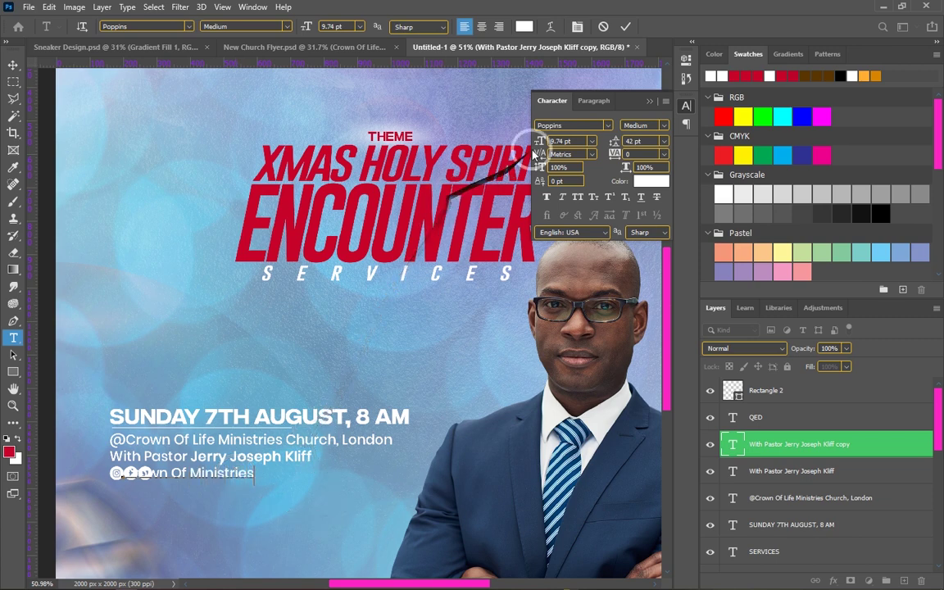
pyautogui.click(625, 27)
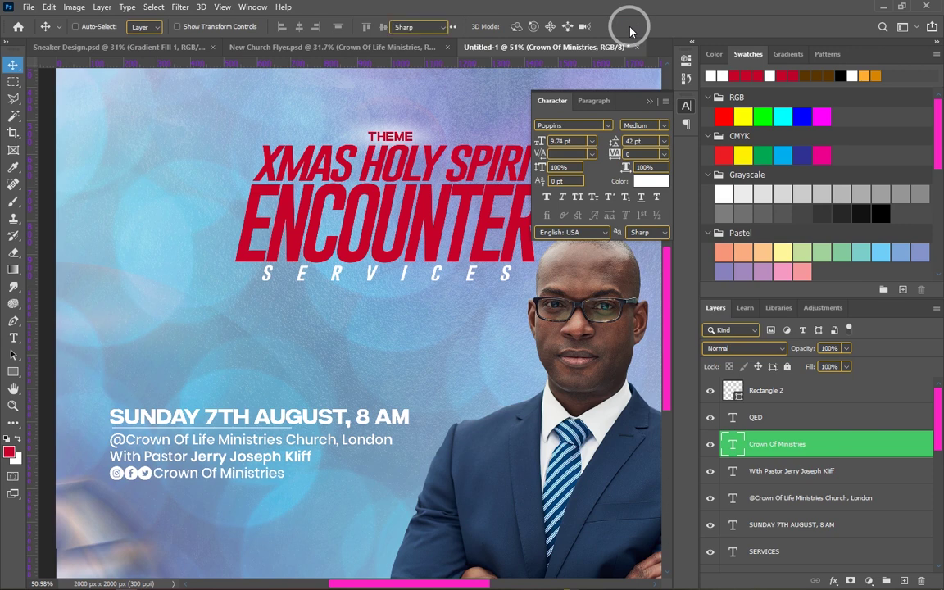
# - Fit the whole flyer in the window with Ctrl+0
pyautogui.press('t')
pyautogui.hotkey('ctrl', '0')
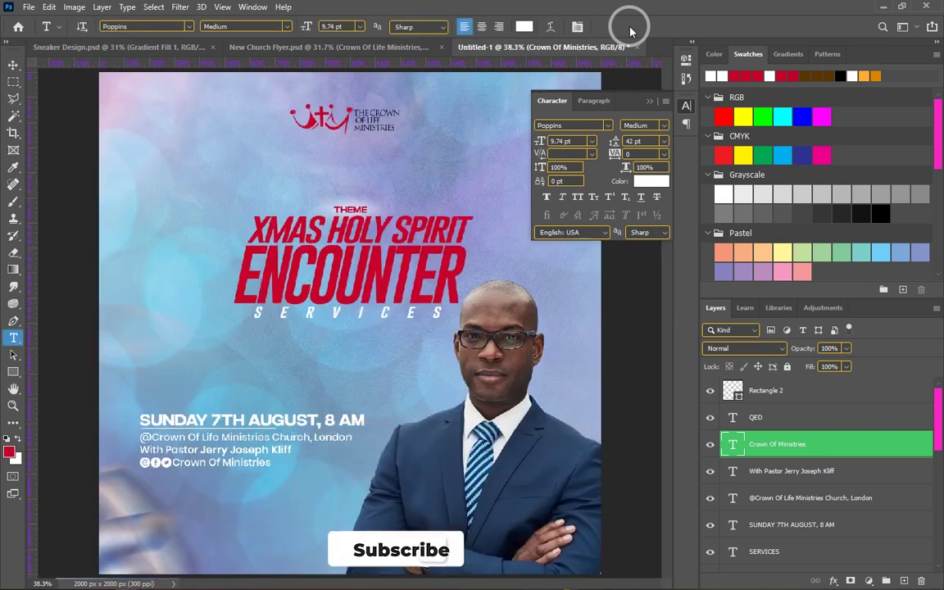
pyautogui.scroll(-1, 310, 461)
pyautogui.press('v')
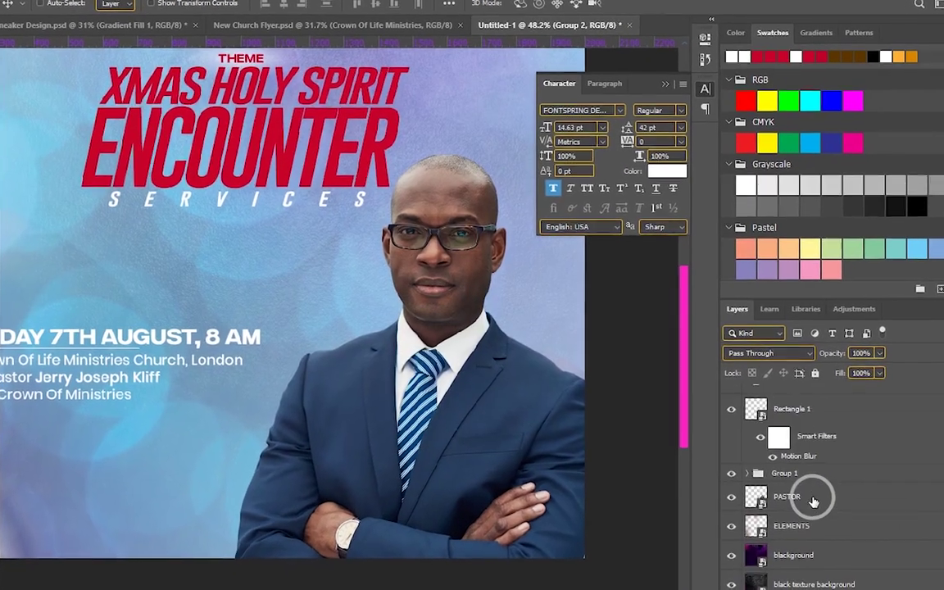
# - Open Camera Raw on the PASTOR layer and set Tint +8 and Contrast -22
pyautogui.click(813, 501)
pyautogui.click(139, 3)
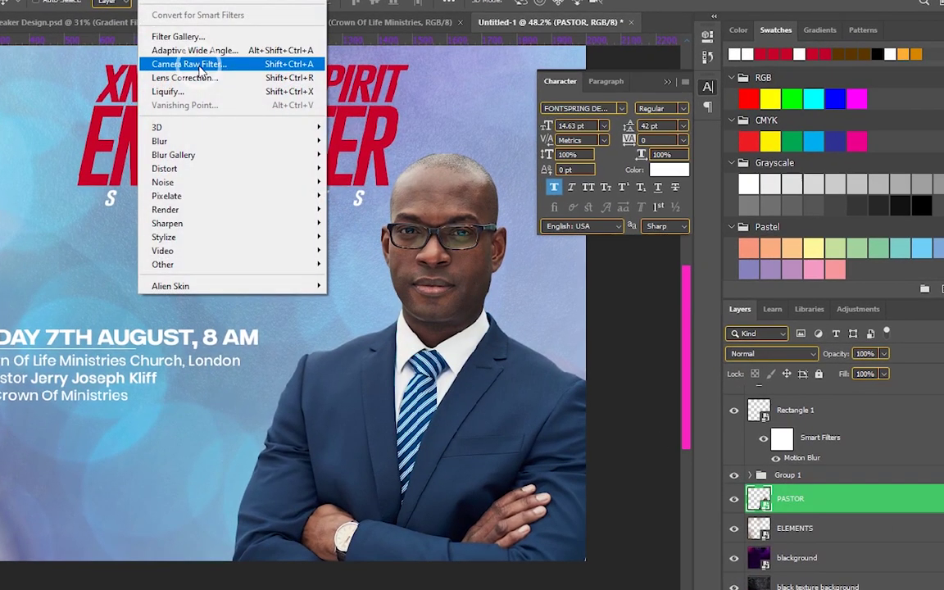
pyautogui.click(196, 62)
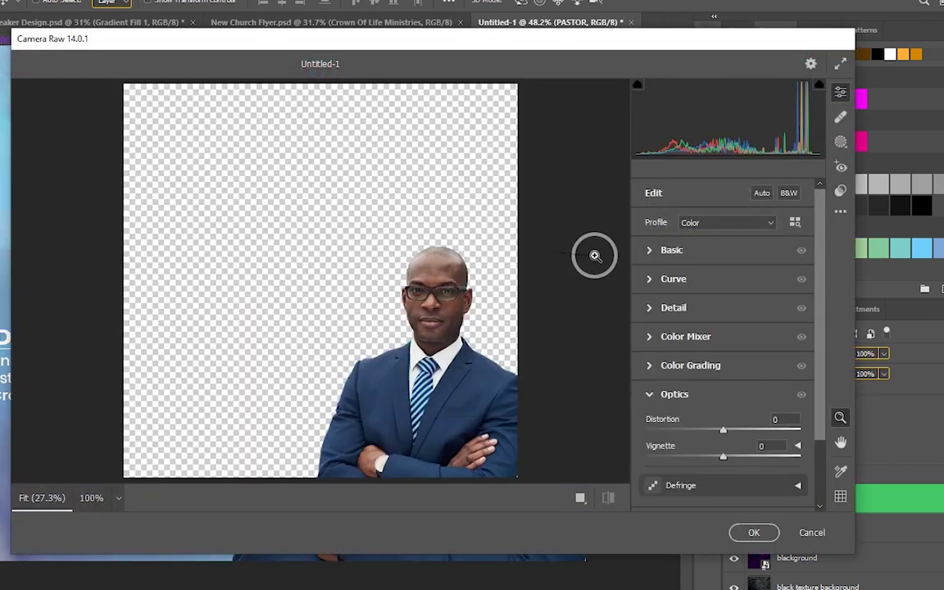
pyautogui.click(647, 247)
pyautogui.click(733, 263)
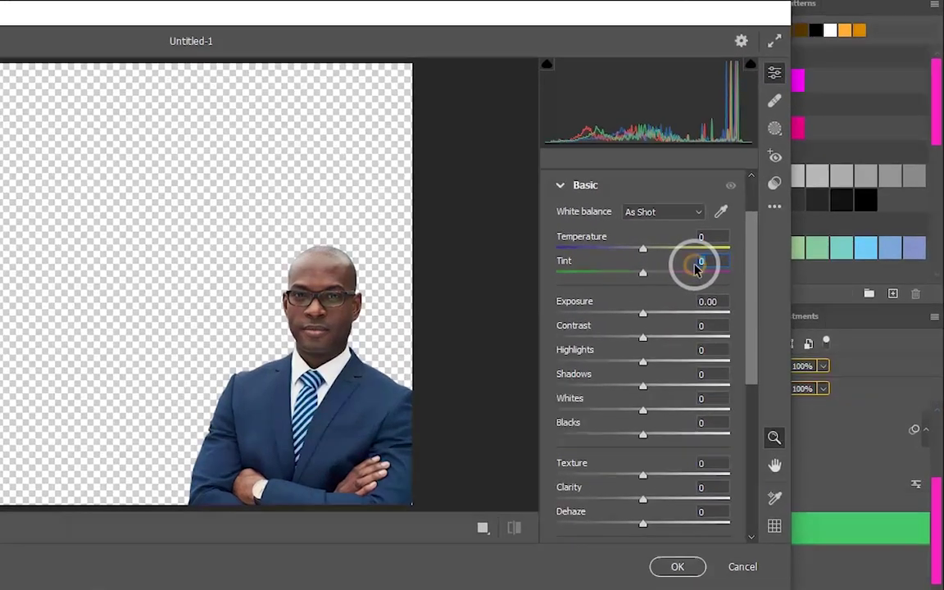
pyautogui.write('8')
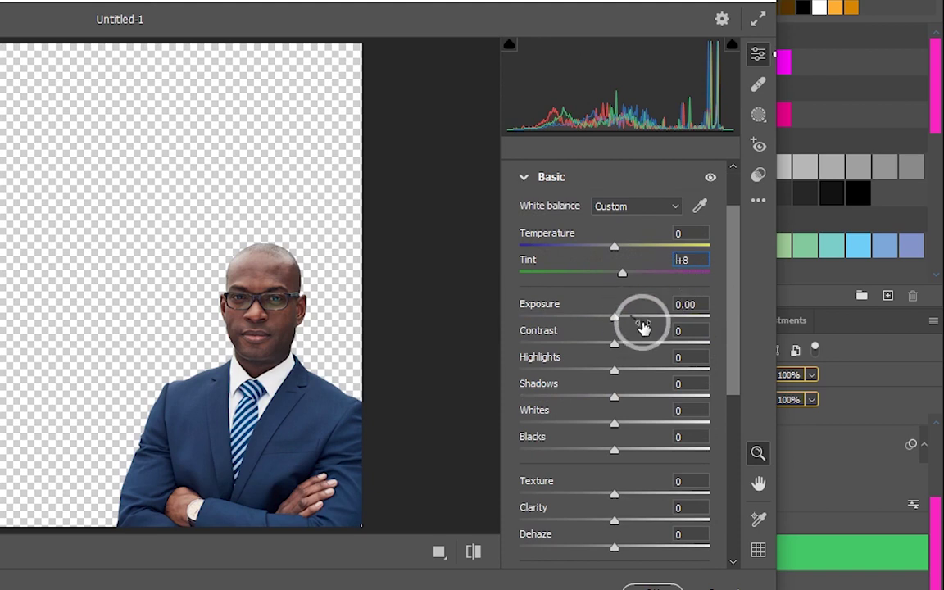
pyautogui.click(688, 330)
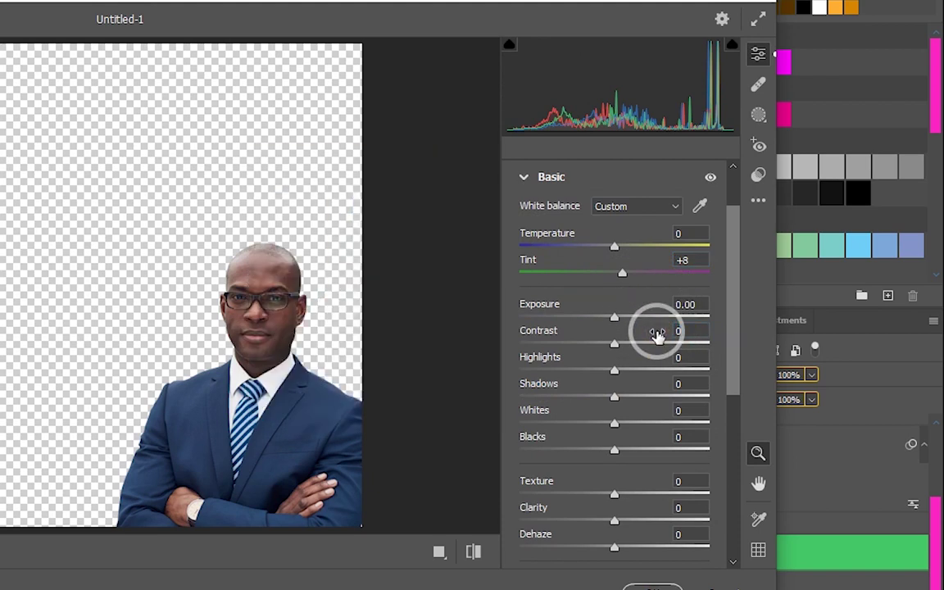
pyautogui.click(679, 330)
pyautogui.write('-22')
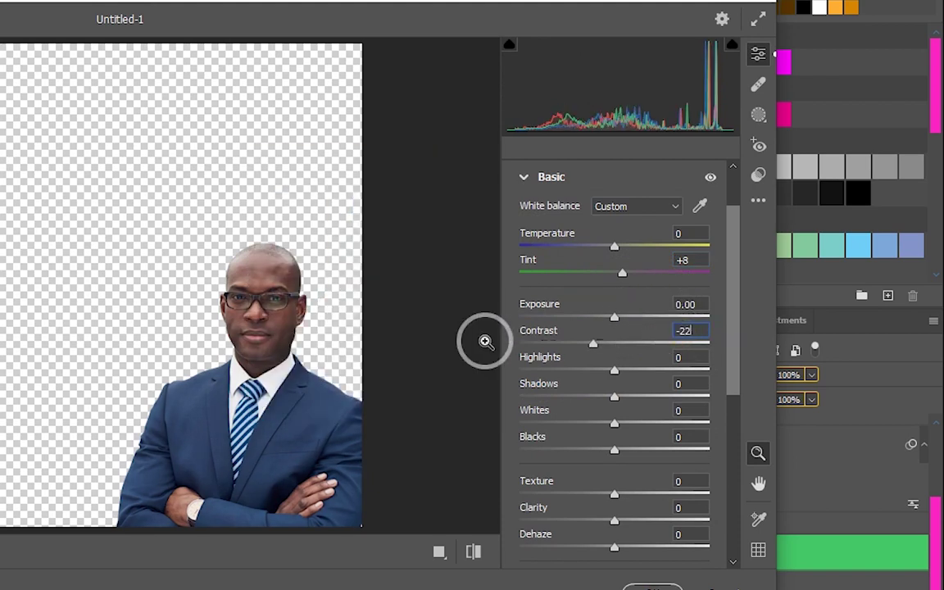
# - Set Highlights +12, Texture +6, Clarity +5 and Vibrance +40
pyautogui.click(684, 355)
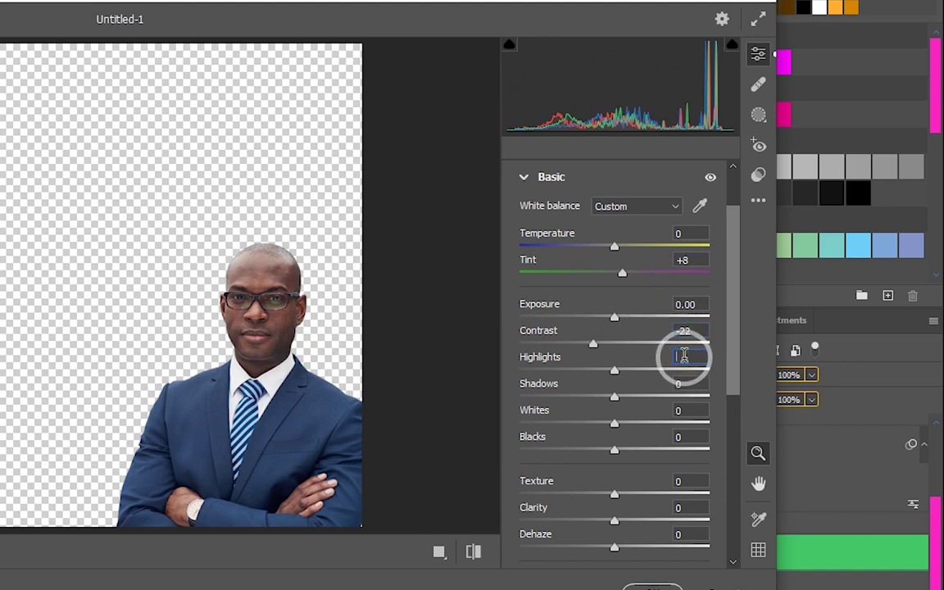
pyautogui.write('12')
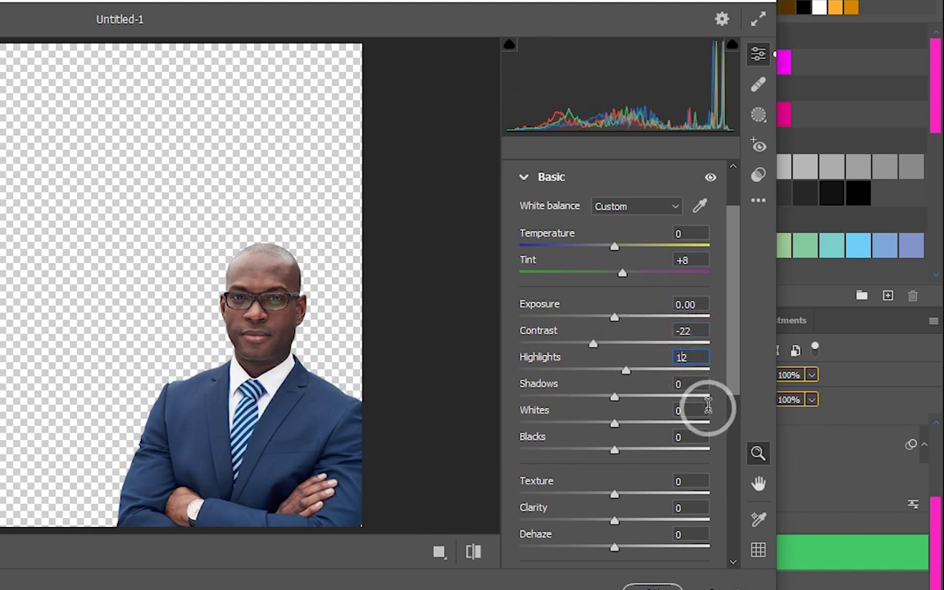
pyautogui.press('Return')
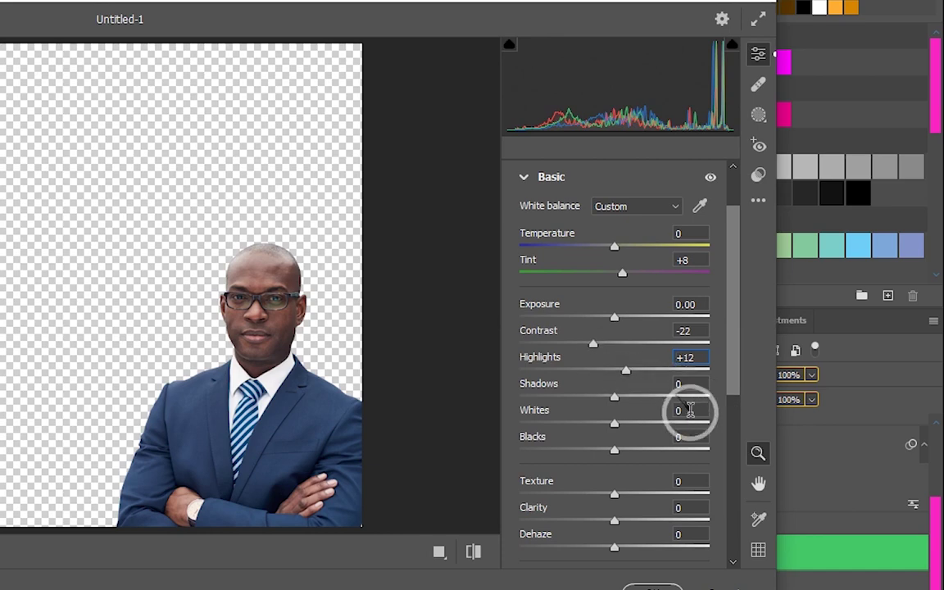
pyautogui.click(680, 481)
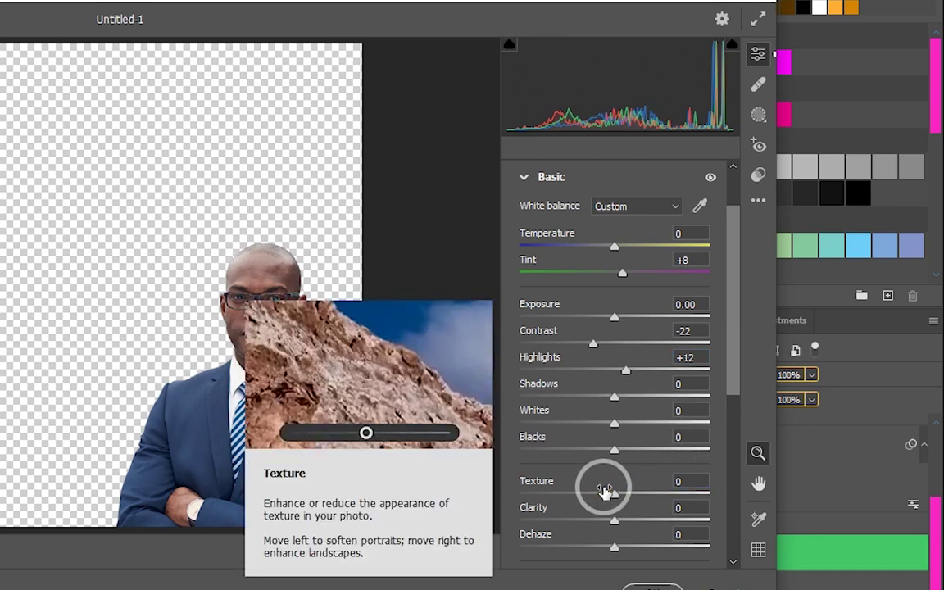
pyautogui.write('6')
pyautogui.press('Tab')
pyautogui.write('5')
pyautogui.scroll(-3, 657, 497)
pyautogui.moveTo(670, 432); pyautogui.dragTo(684, 414)
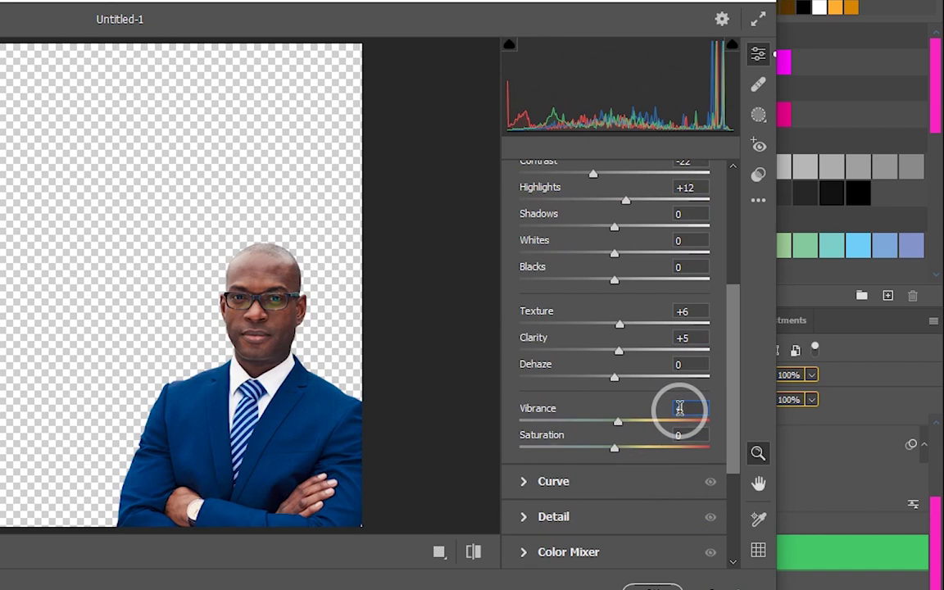
pyautogui.write('40')
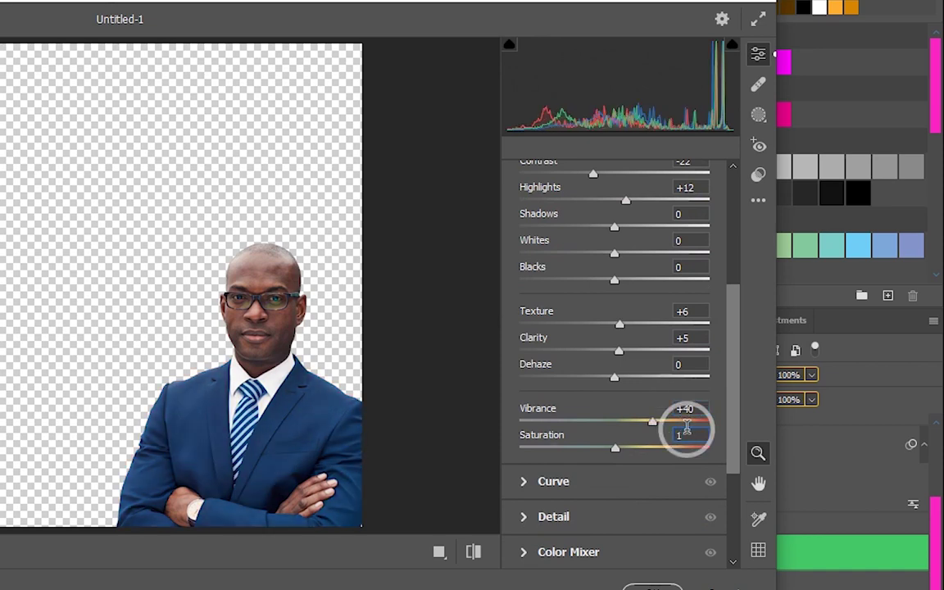
pyautogui.write('7')
pyautogui.scroll(5, 573, 327)
pyautogui.click(522, 175)
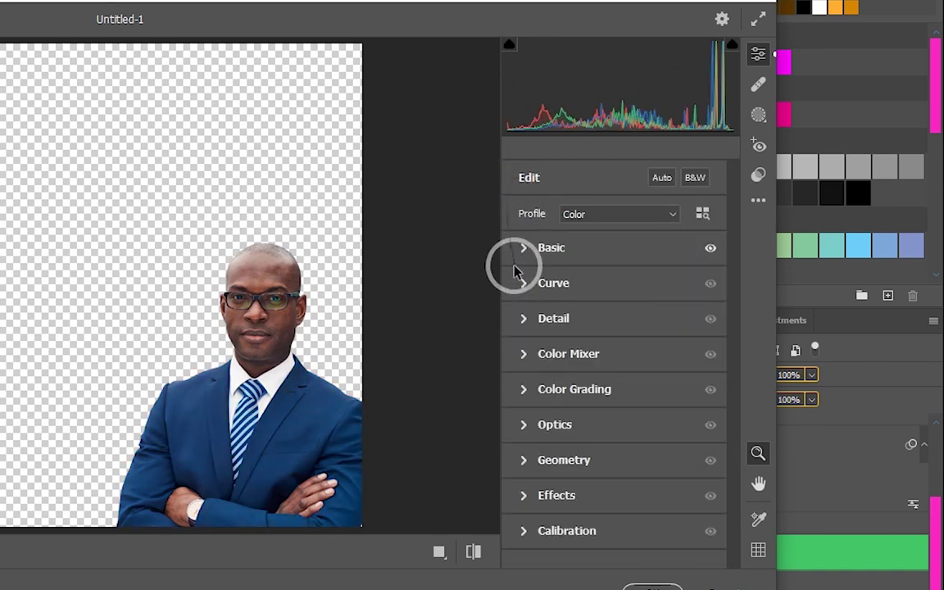
# - Set the tone curve's Darks value to +20
pyautogui.click(526, 283)
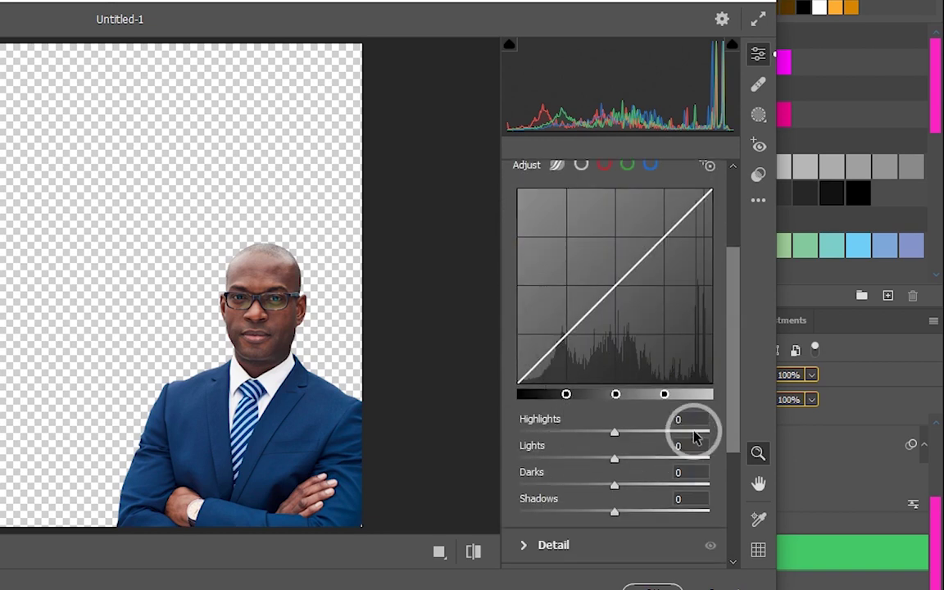
pyautogui.write('5')
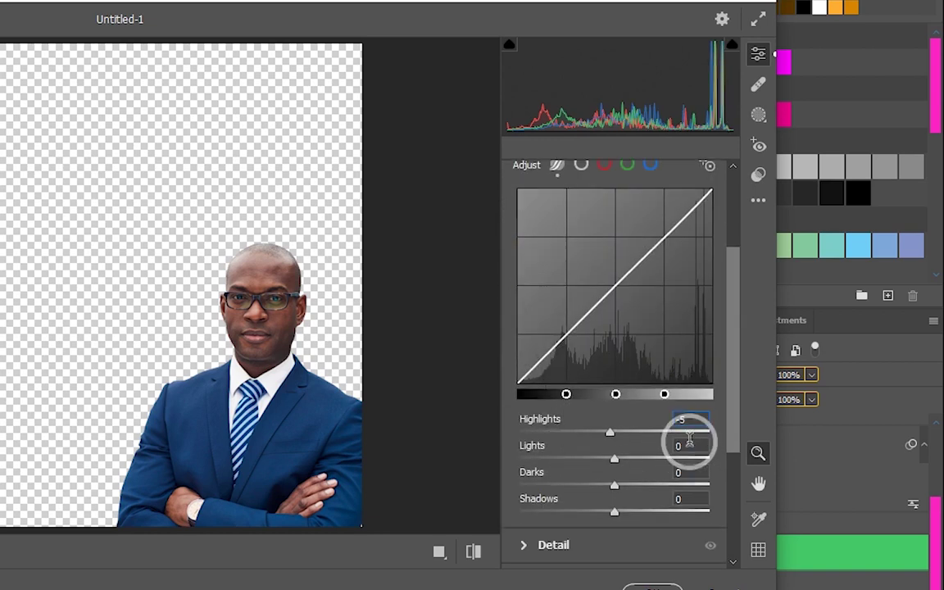
pyautogui.click(679, 475)
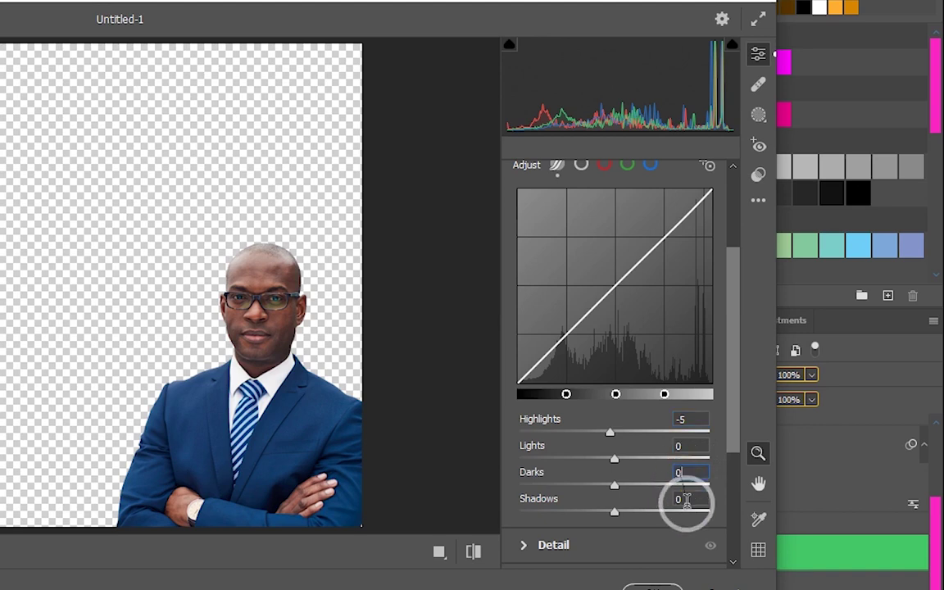
pyautogui.write('+20')
pyautogui.press('Tab')
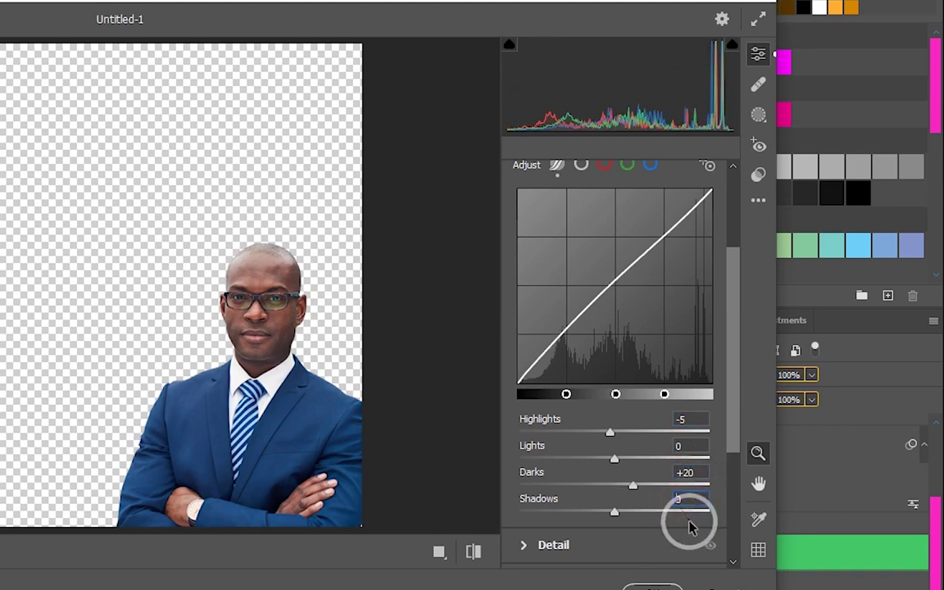
pyautogui.write('-30')
pyautogui.scroll(3, 589, 368)
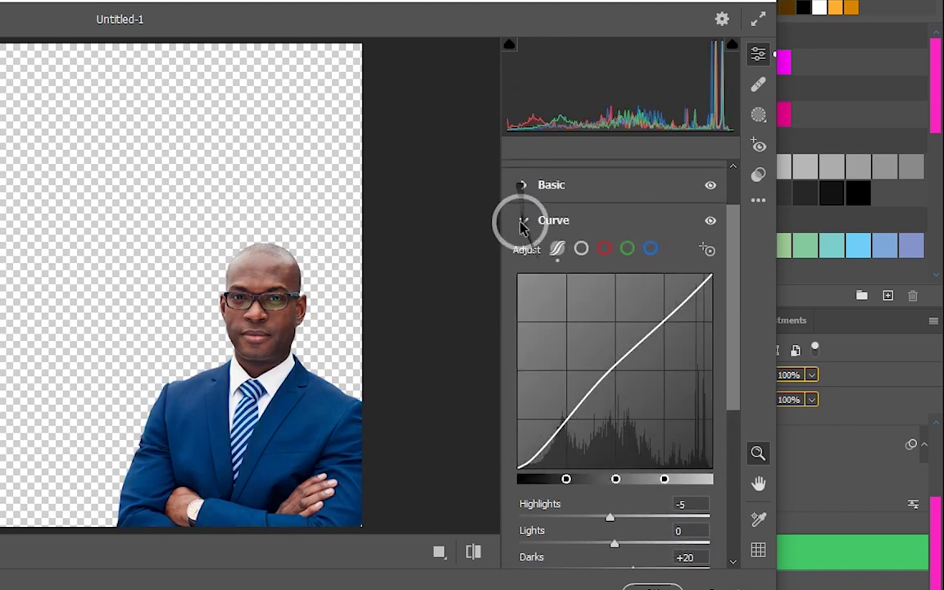
pyautogui.click(522, 215)
# - Set the Detail sharpening amount to 10
pyautogui.click(525, 318)
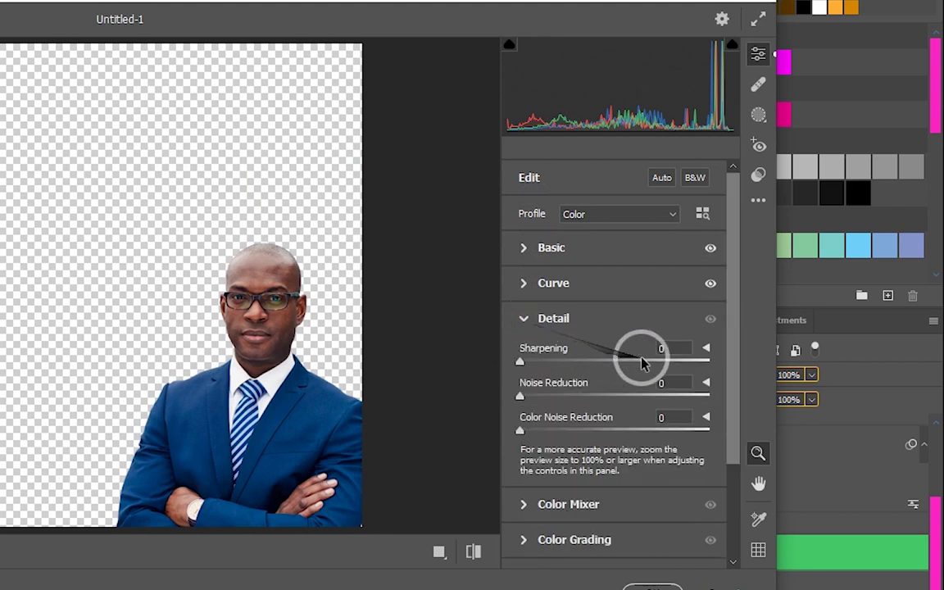
pyautogui.click(662, 349)
pyautogui.write('5')
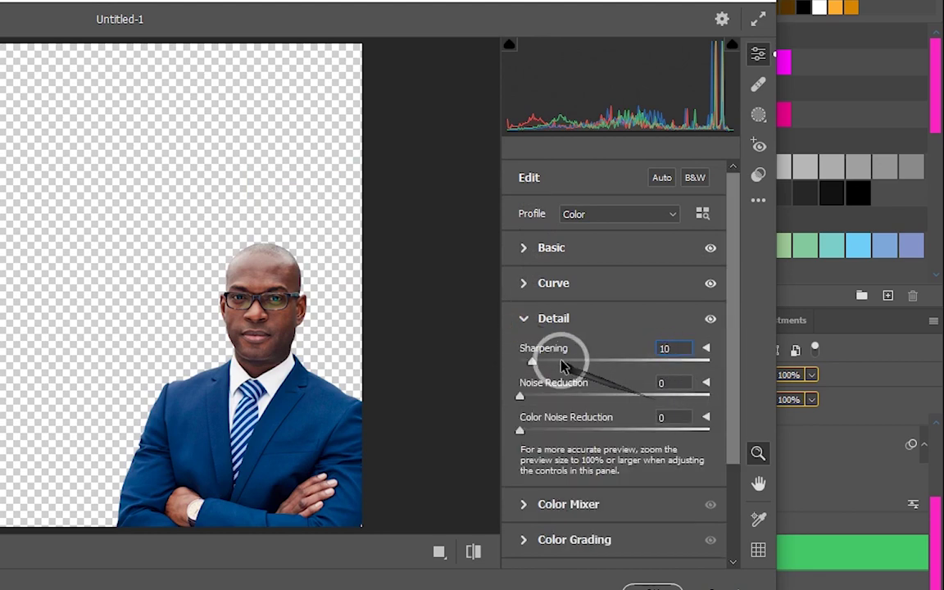
pyautogui.write('10')
pyautogui.moveTo(628, 351); pyautogui.dragTo(670, 348)
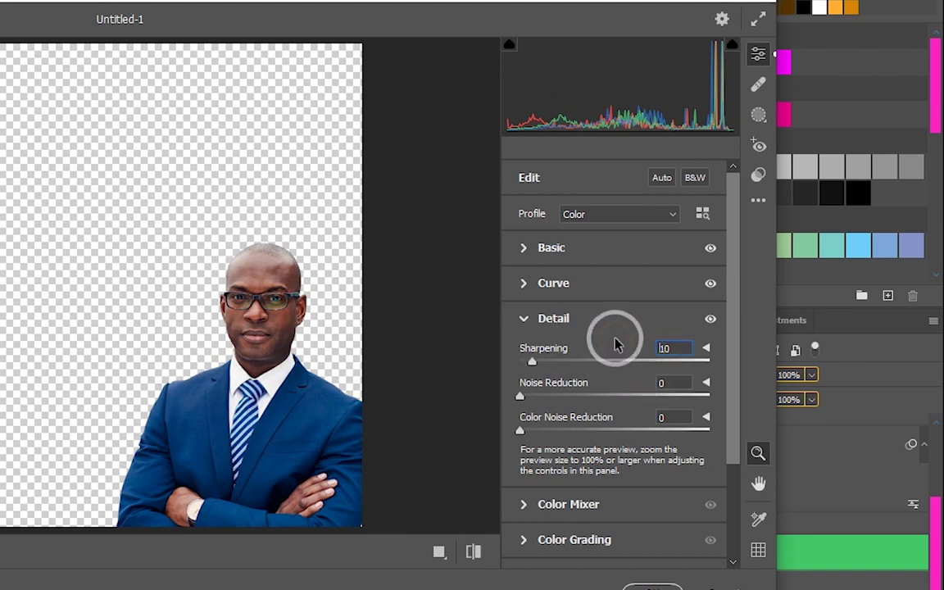
pyautogui.scroll(-1, 541, 327)
pyautogui.click(522, 275)
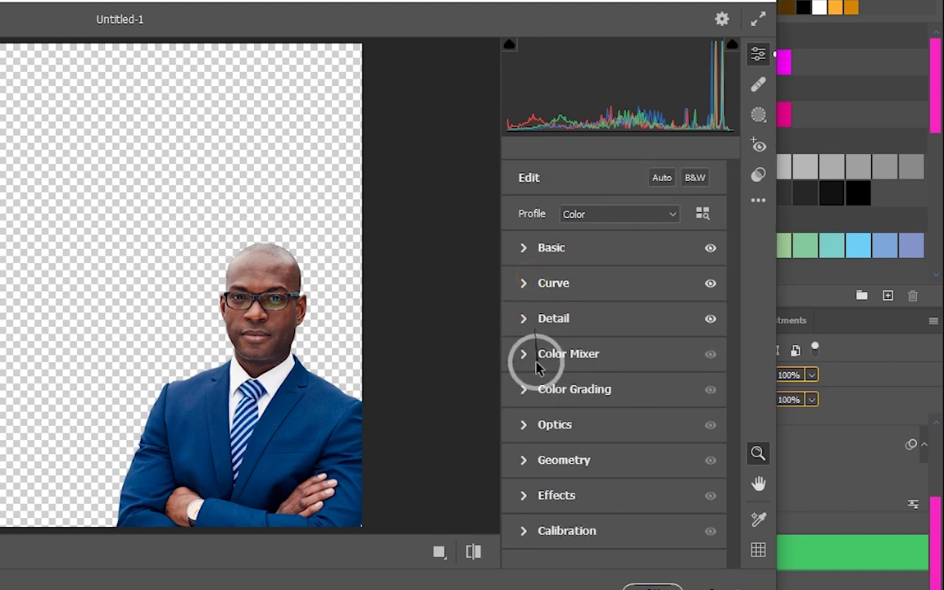
# - In the Color Mixer, set Reds Saturation to -10 and Reds Hue to -10
pyautogui.click(527, 357)
pyautogui.click(688, 310)
pyautogui.write('-1')
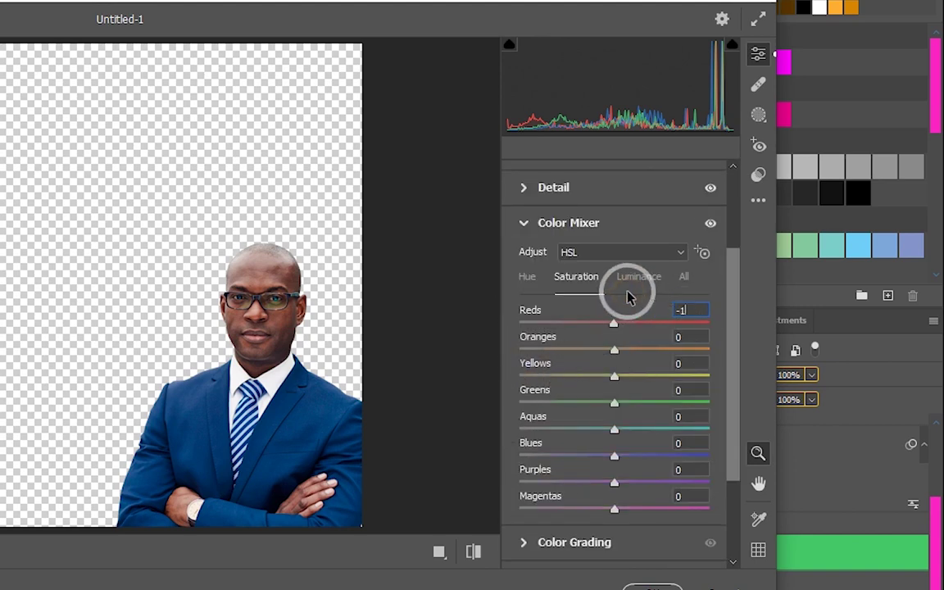
pyautogui.write('0')
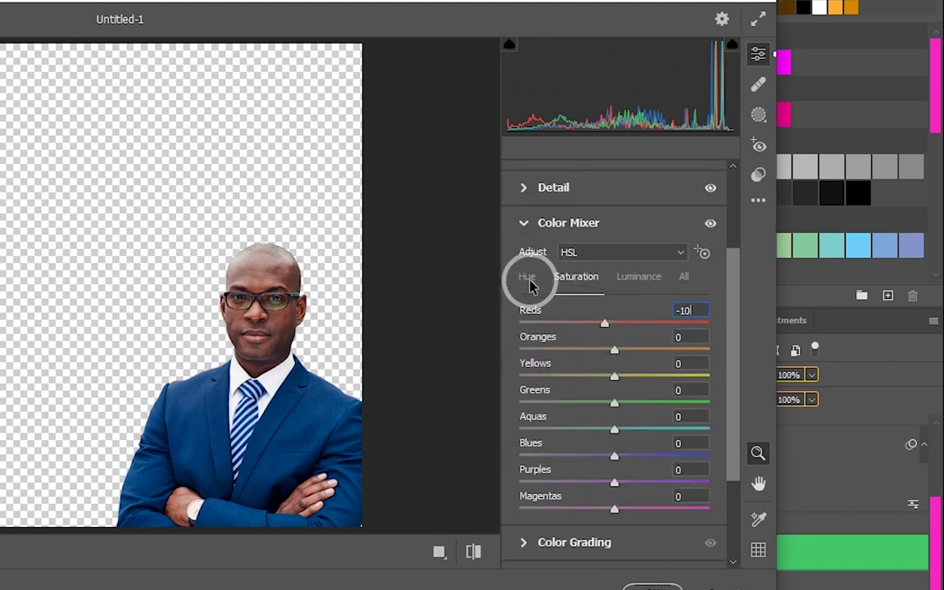
pyautogui.click(526, 276)
pyautogui.click(680, 310)
pyautogui.write('-1')
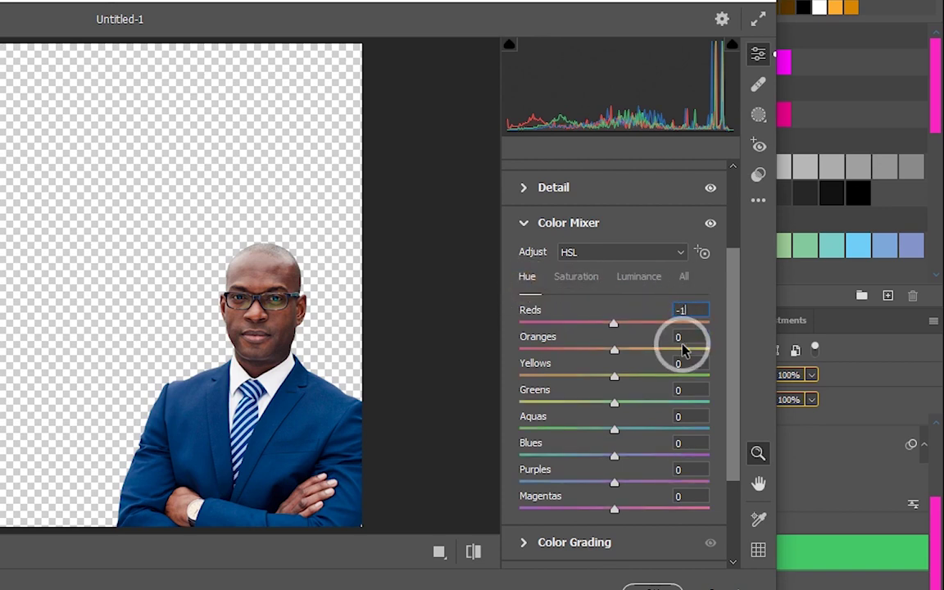
pyautogui.write('0')
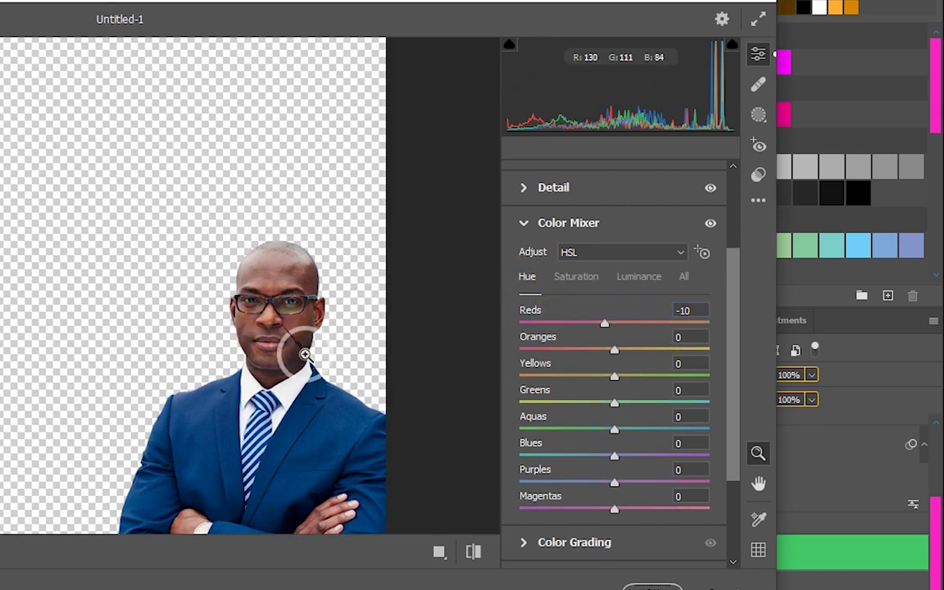
pyautogui.scroll(3, 303, 351)
pyautogui.press('z')
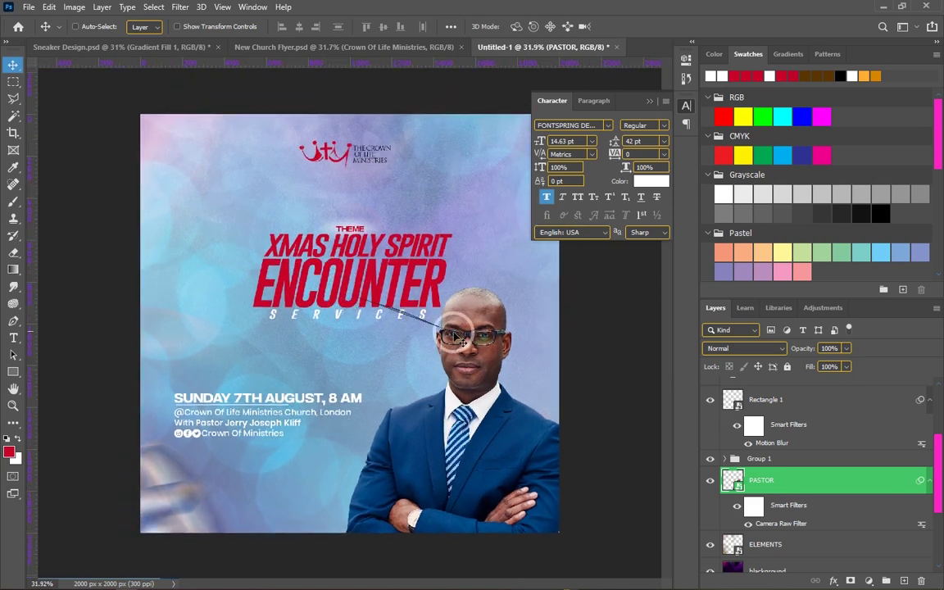
# - Group Group 2 through the black texture background, duplicate the group, and hide the original Group 3
pyautogui.scroll(3, 802, 434)
pyautogui.scroll(1, 402, 296)
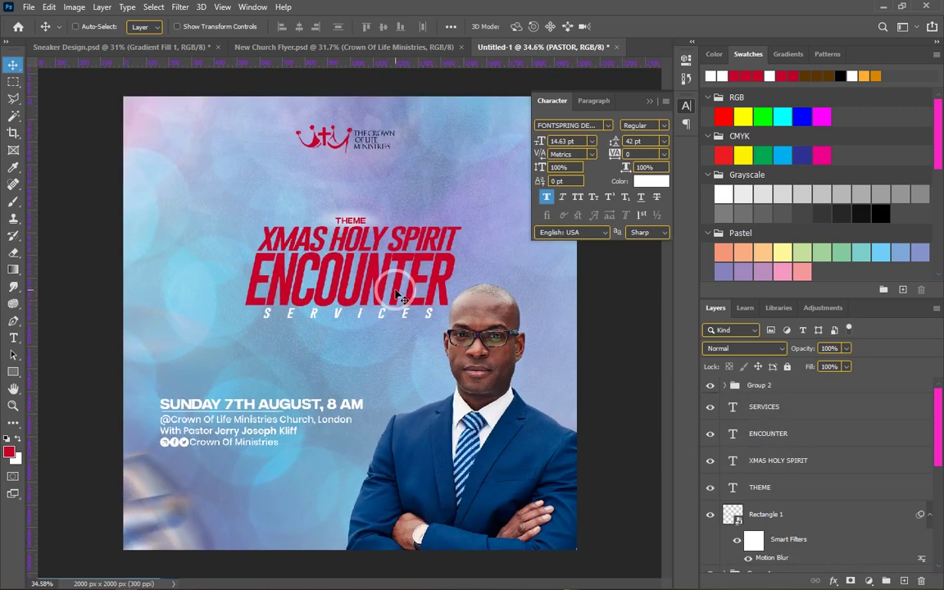
pyautogui.click(776, 385)
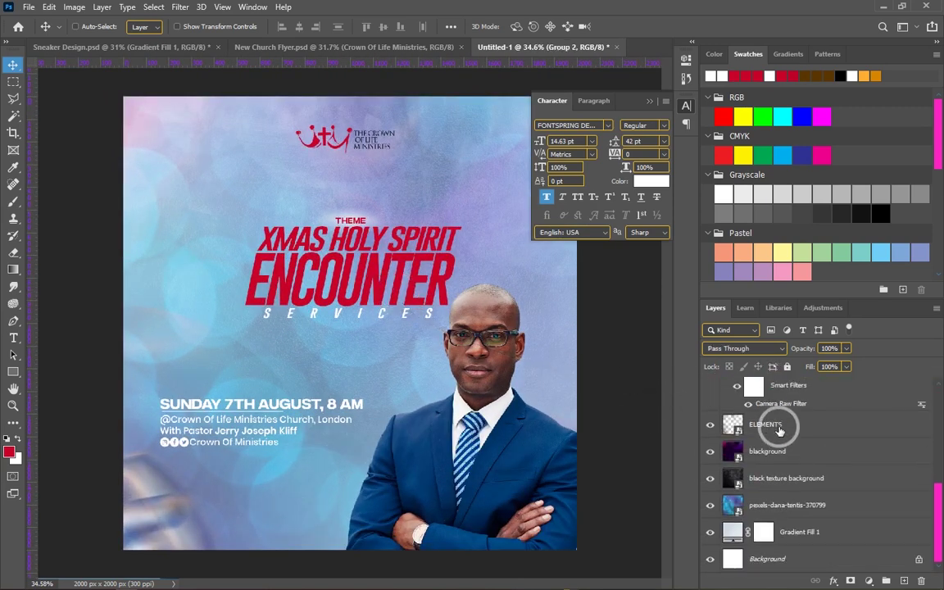
pyautogui.keyDown('shift'); pyautogui.click(805, 489); pyautogui.keyUp('shift')
pyautogui.scroll(2, 821, 449)
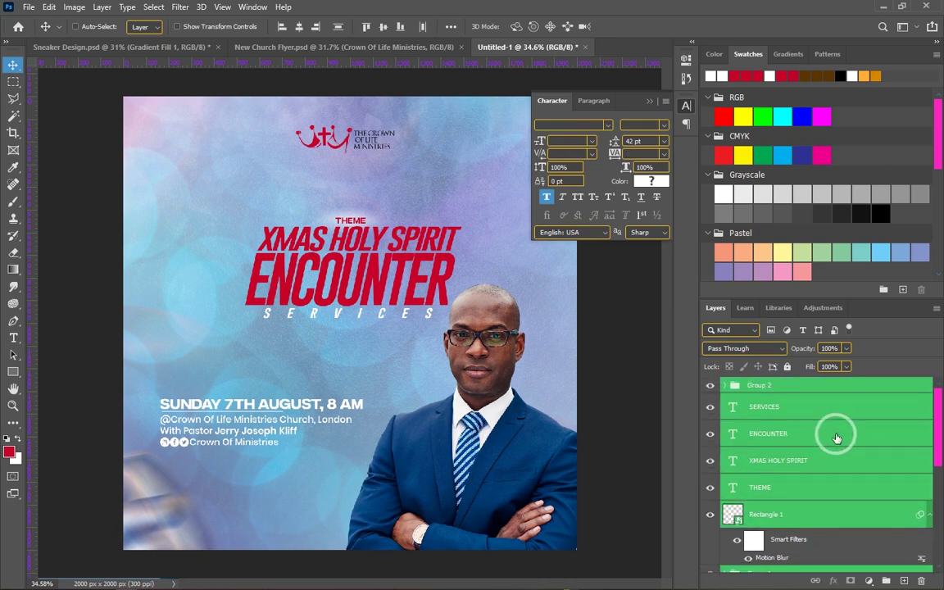
pyautogui.hotkey('ctrl', 'g')
pyautogui.hotkey('ctrl', 'j')
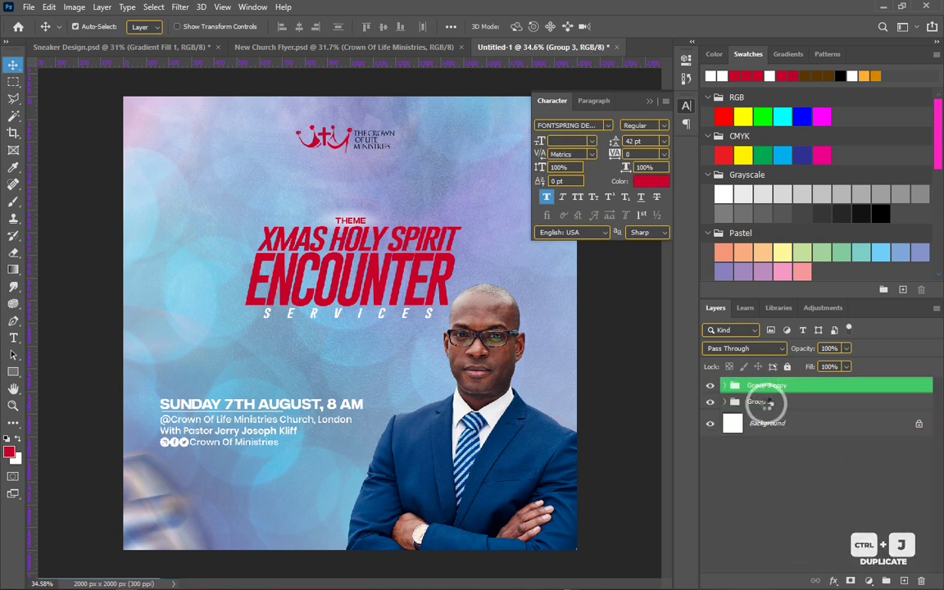
pyautogui.click(762, 401)
pyautogui.click(710, 401)
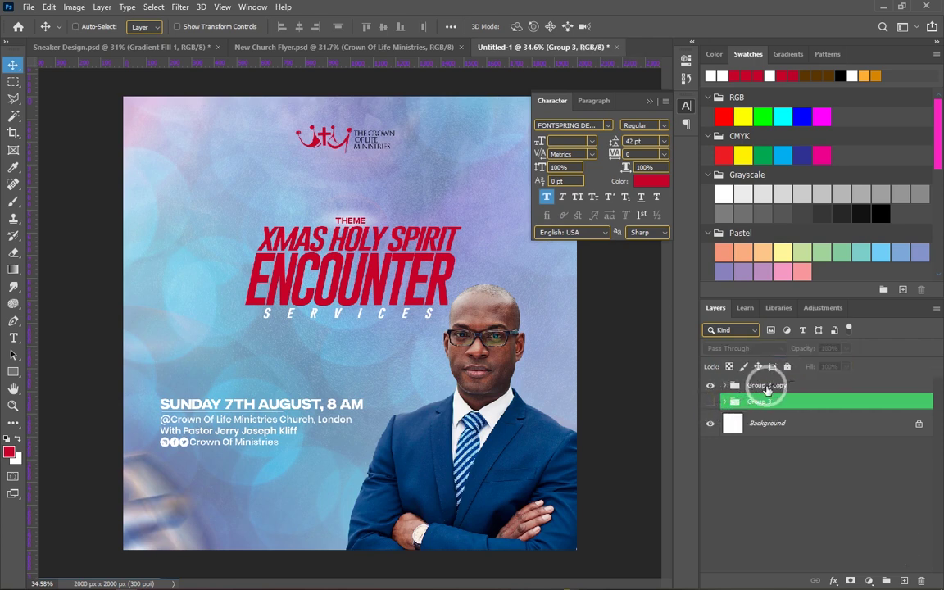
# - Convert Group 3 copy to a smart object and crop the canvas to its edges
pyautogui.rightClick(766, 389)
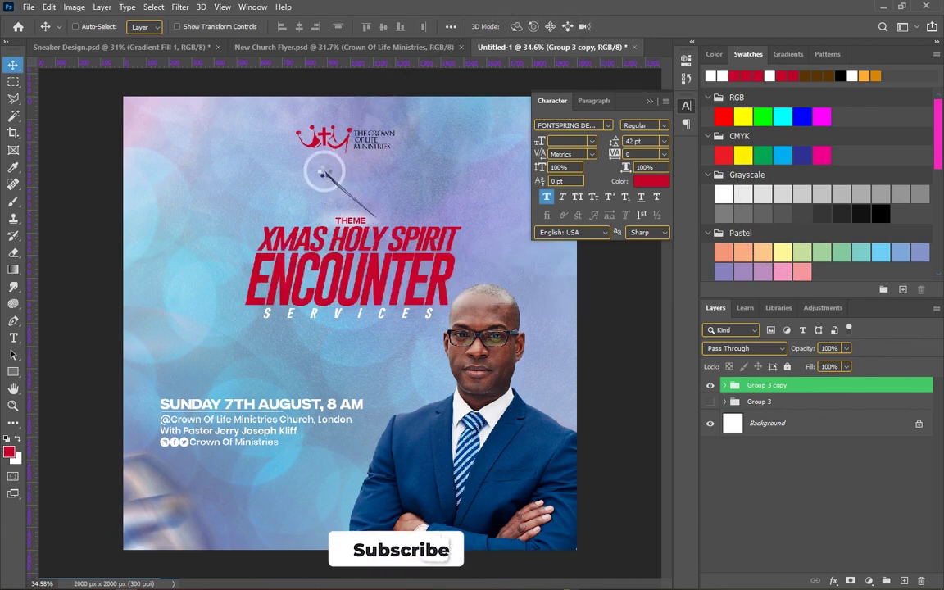
pyautogui.click(13, 81)
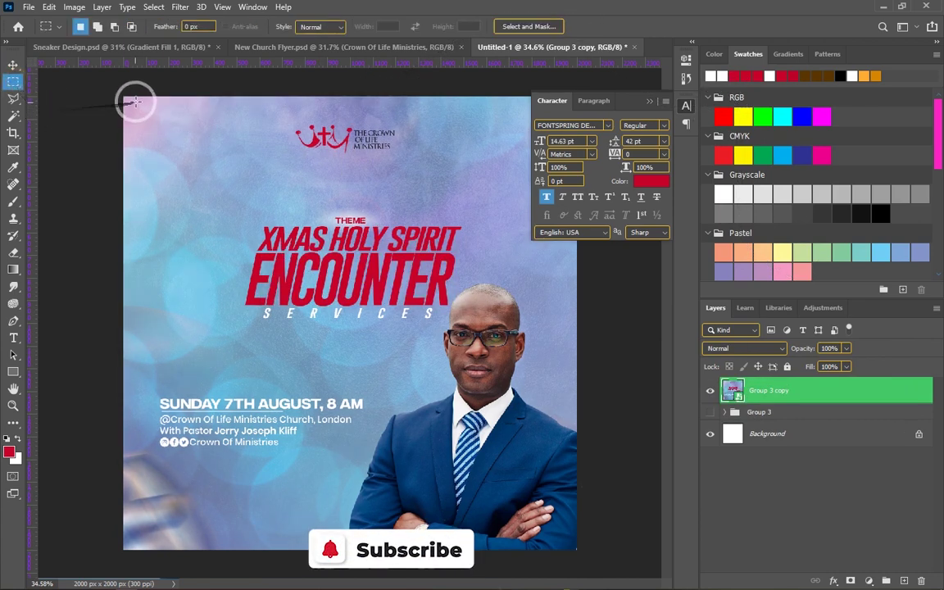
pyautogui.click(14, 133)
pyautogui.click(691, 26)
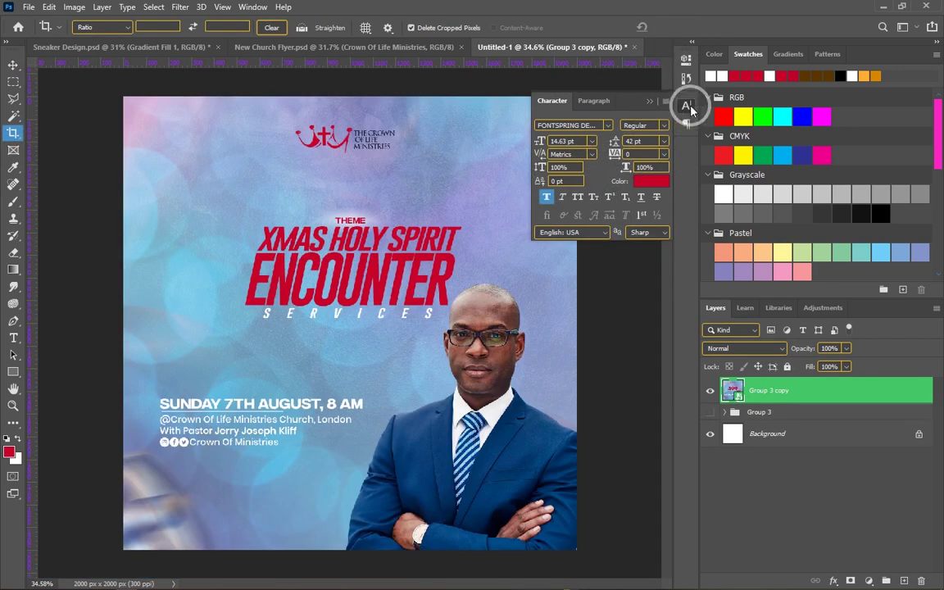
pyautogui.click(686, 105)
pyautogui.click(13, 65)
pyautogui.click(180, 7)
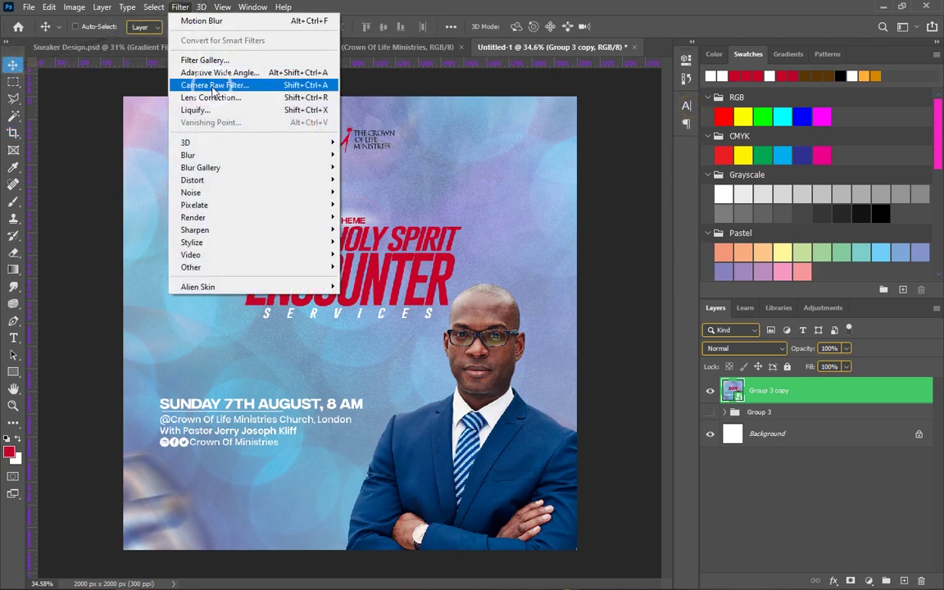
# - In Camera Raw, cool the flyer slightly and raise tint, contrast, texture and saturation
pyautogui.click(213, 85)
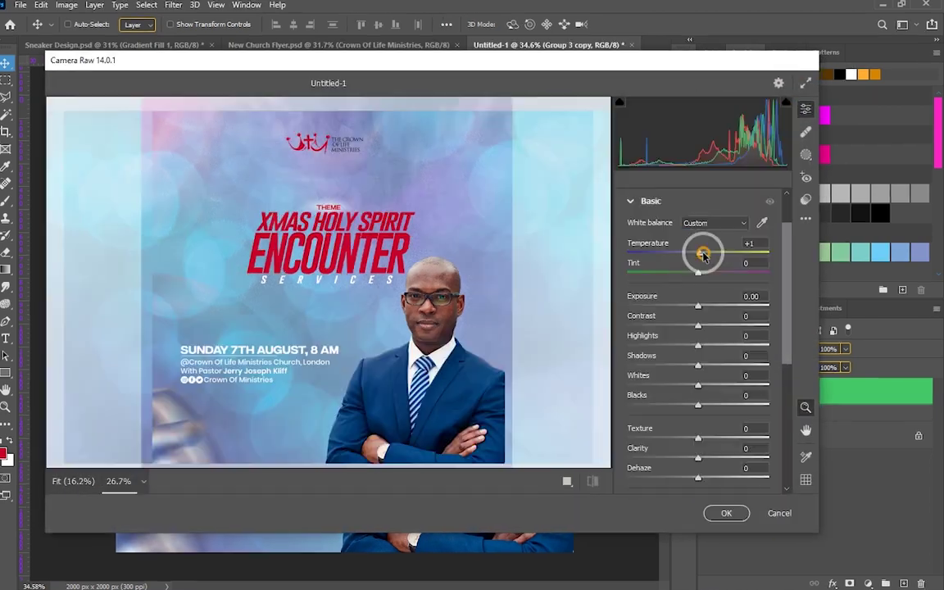
pyautogui.moveTo(701, 253)
pyautogui.mouseDown()
pyautogui.moveTo(607, 247)
pyautogui.moveTo(624, 272)
pyautogui.mouseUp()
pyautogui.moveTo(615, 343); pyautogui.dragTo(631, 351)
pyautogui.moveTo(614, 494)
pyautogui.mouseDown()
pyautogui.moveTo(627, 494)
pyautogui.moveTo(605, 477)
pyautogui.moveTo(628, 508)
pyautogui.moveTo(628, 533)
pyautogui.mouseUp()
pyautogui.scroll(-1, 623, 492)
pyautogui.scroll(-1, 615, 505)
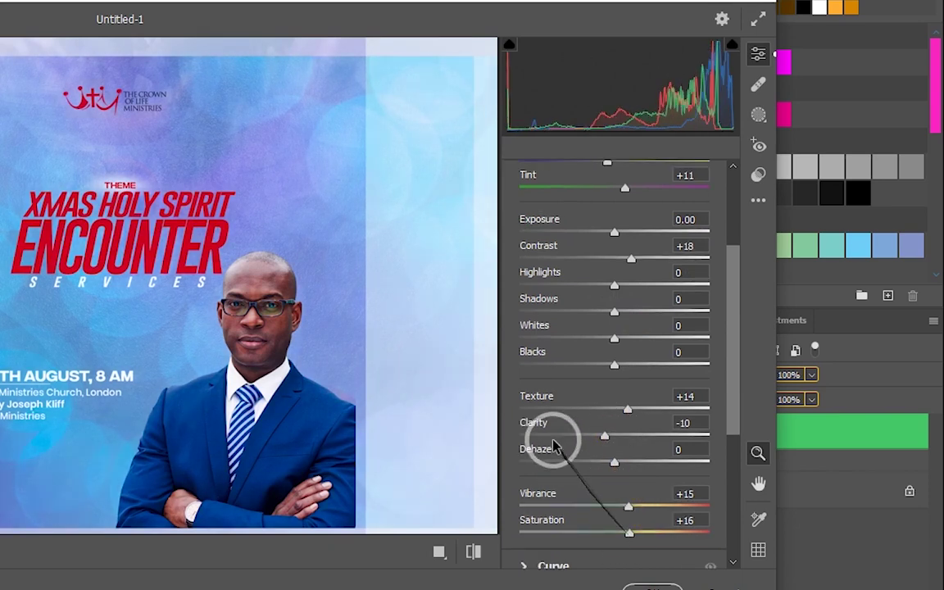
pyautogui.scroll(-2, 561, 454)
# - Add some noise reduction and a -100 vignette, then apply the grade
pyautogui.click(527, 473)
pyautogui.click(553, 395)
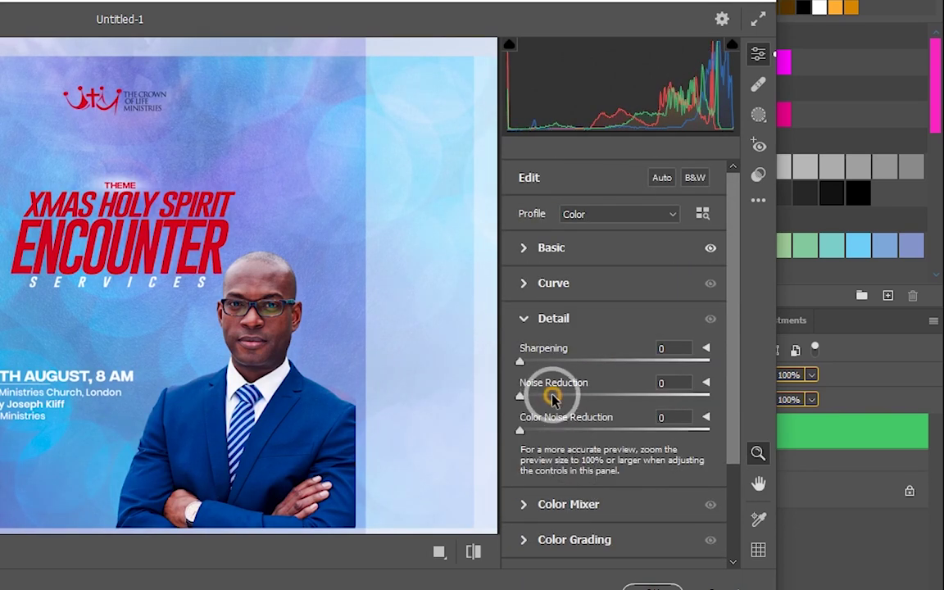
pyautogui.click(523, 319)
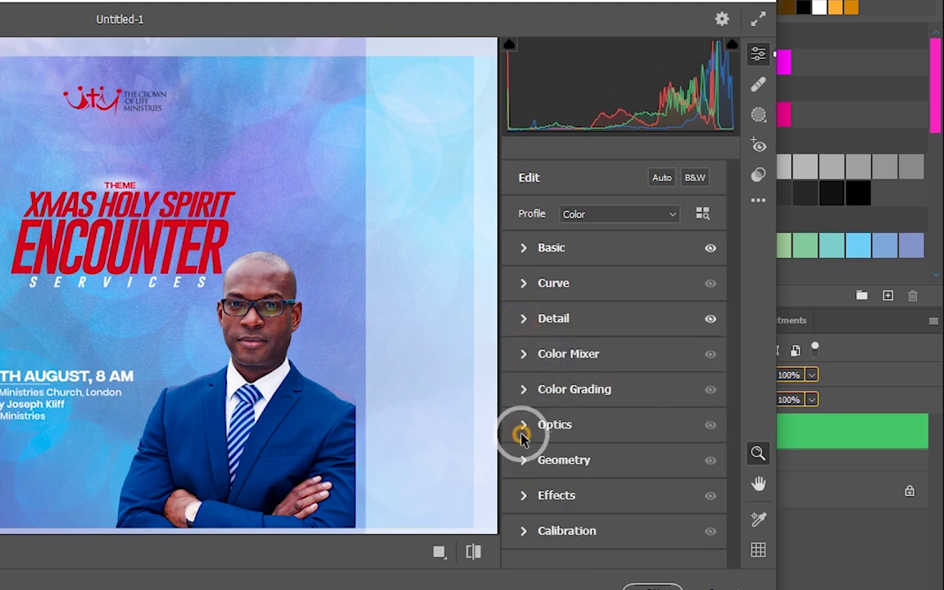
pyautogui.click(522, 434)
pyautogui.moveTo(560, 501); pyautogui.dragTo(504, 500)
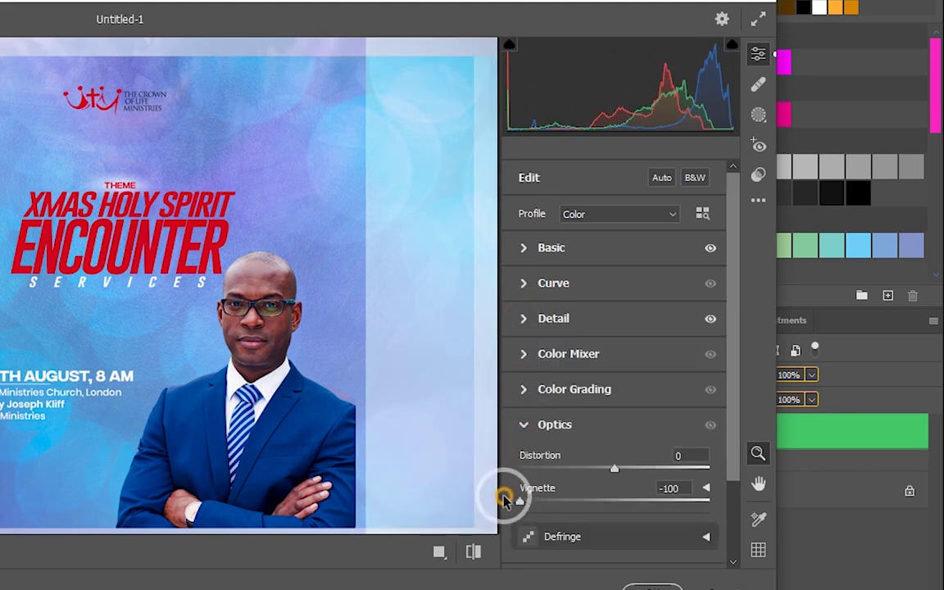
pyautogui.click(639, 586)
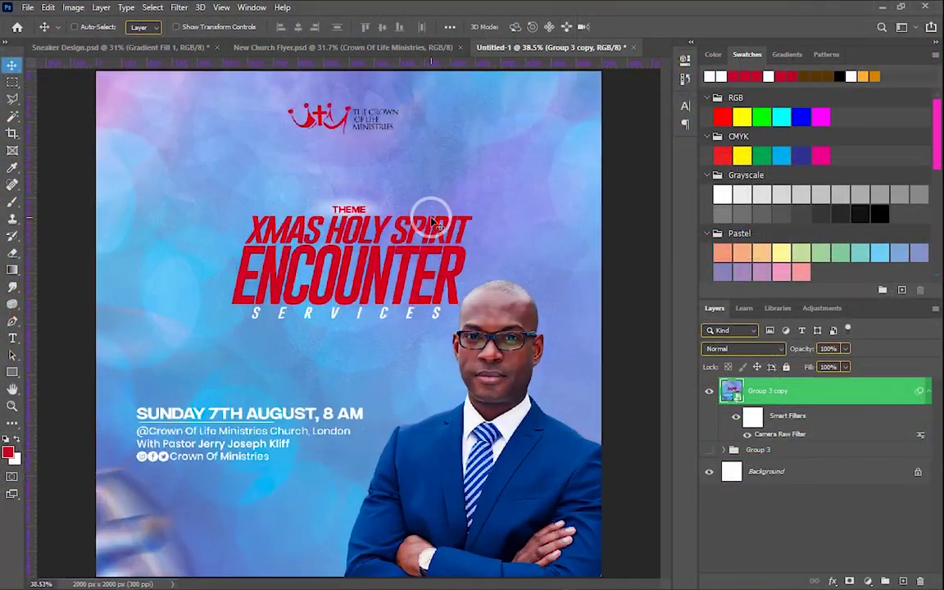
pyautogui.hotkey('ctrl', '+')
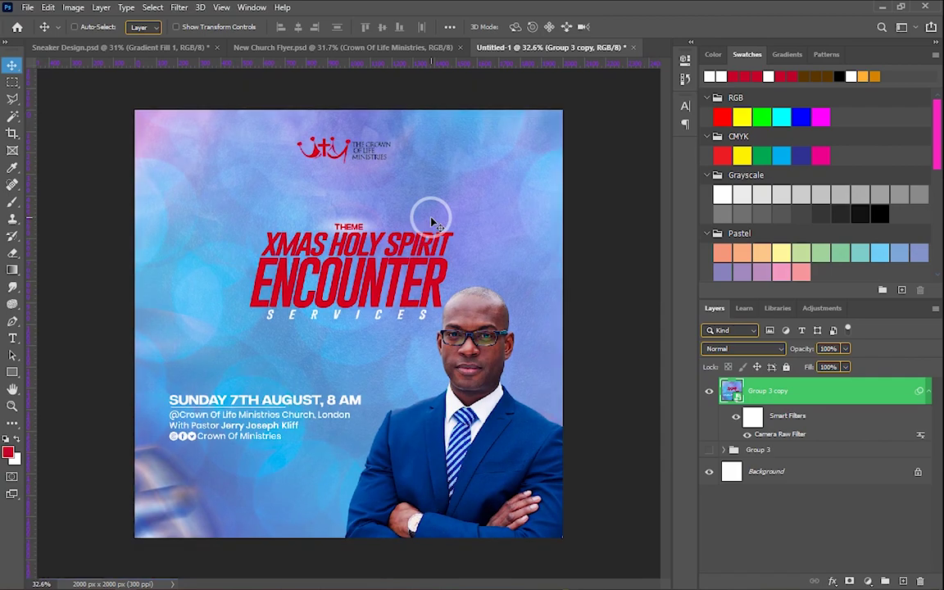